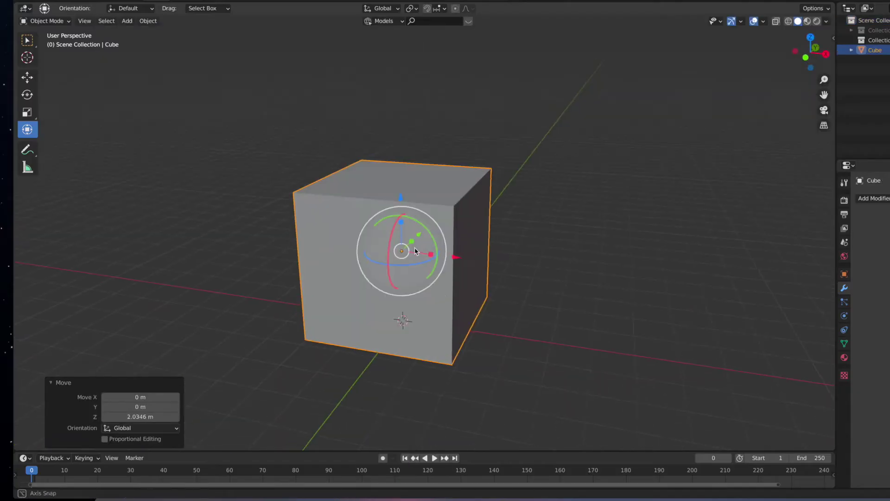
Delete the cube's front and top faces to open the box.
mouse_move(636, 322)
middle_down()
mouse_move(538, 299)
mouse_move(480, 256)
middle_up()
key(Tab)
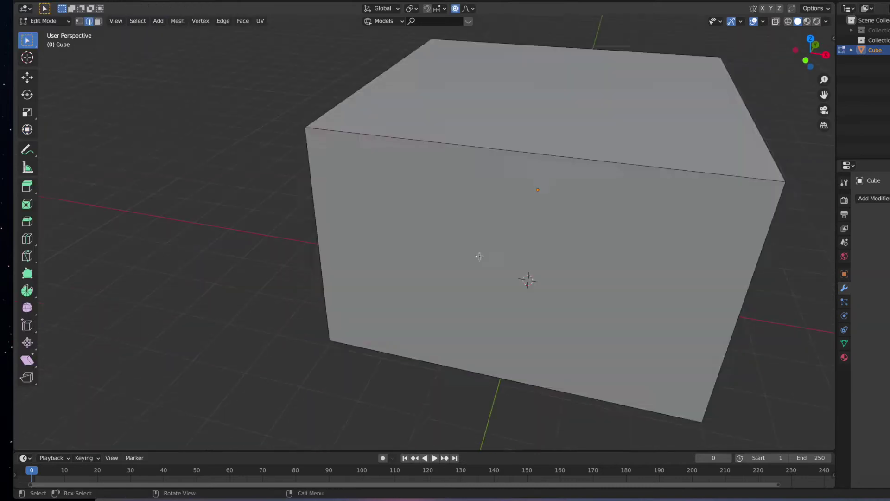
key(3)
click(431, 162)
key(x)
middle_drag(450, 229, 427, 143)
click(427, 143)
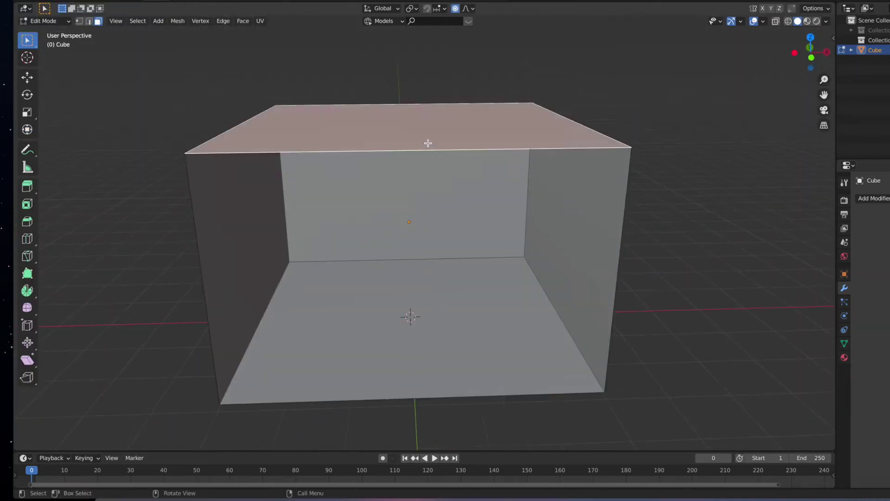
key(x)
scroll(417, 183, up, 2)
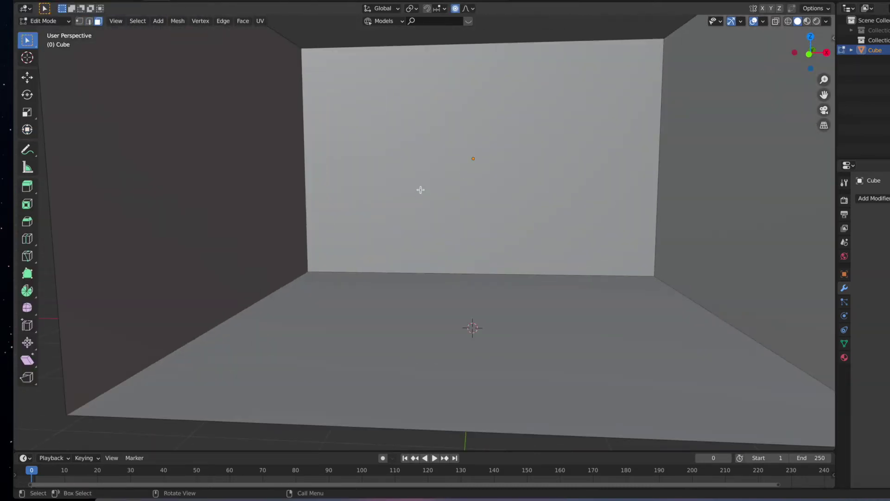
Scale the box along Z to 0.815 of its height.
key(Tab)
key(s)
key(z)
click(487, 204)
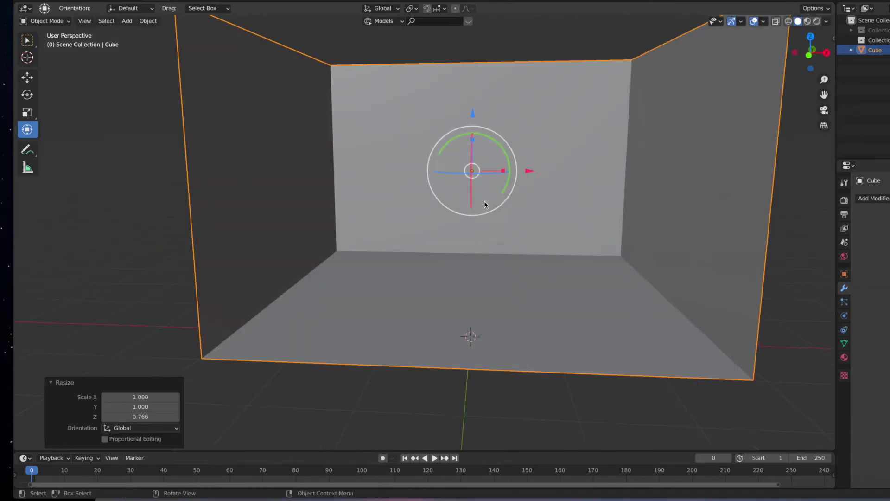
key(s)
key(z)
click(481, 202)
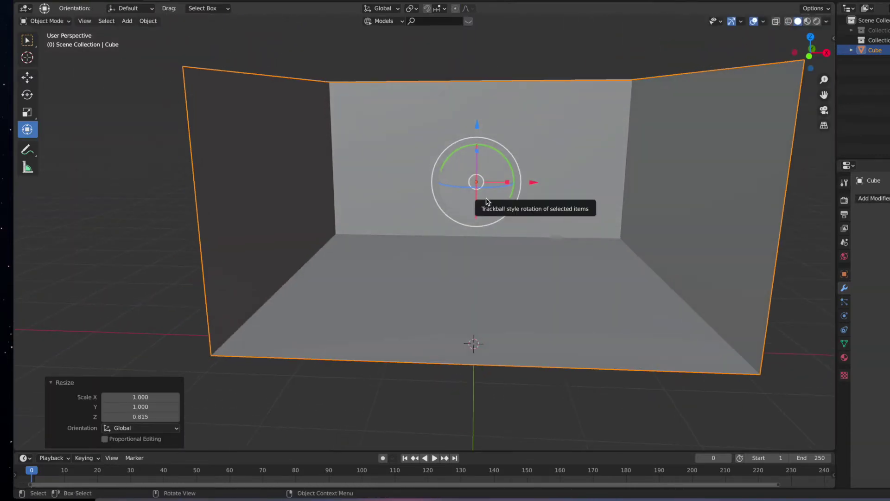
middle_drag(487, 202, 475, 155)
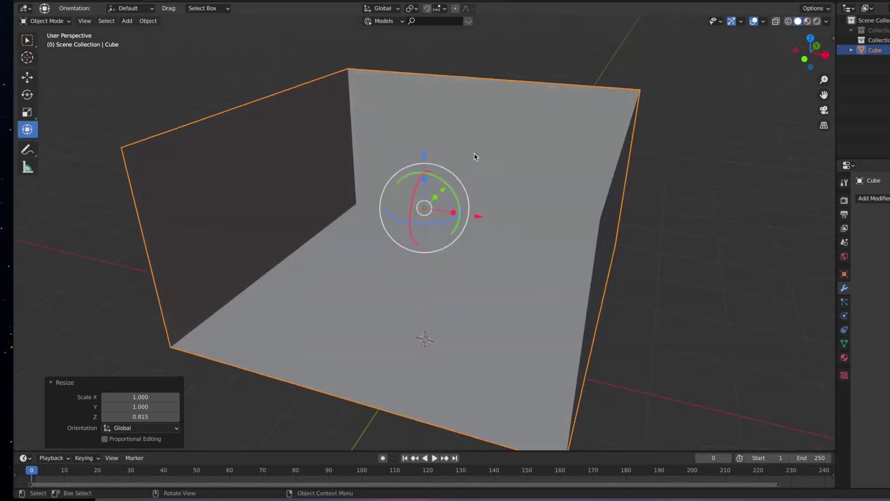
key(Tab)
click(541, 193)
Inset a tall door-sized face in the back wall and lower it to the floor.
key(i)
key(s)
key(z)
click(382, 231)
key(g)
key(z)
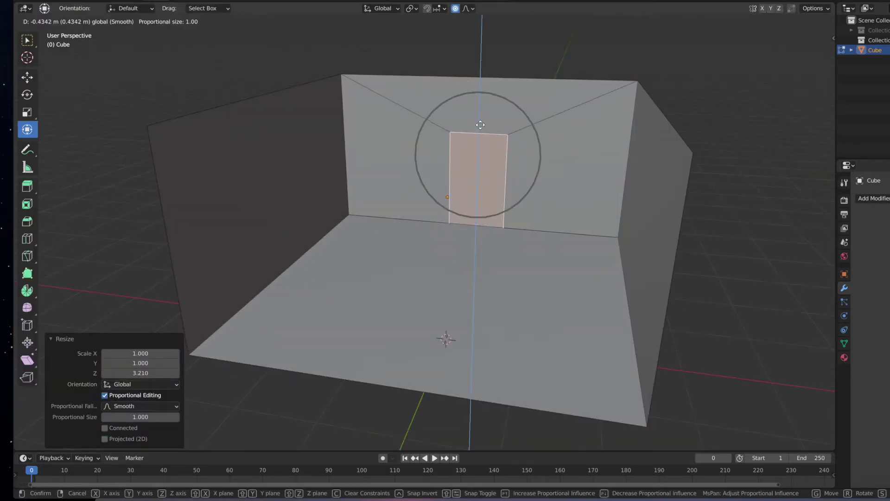
click(27, 130)
middle_drag(324, 139, 471, 133)
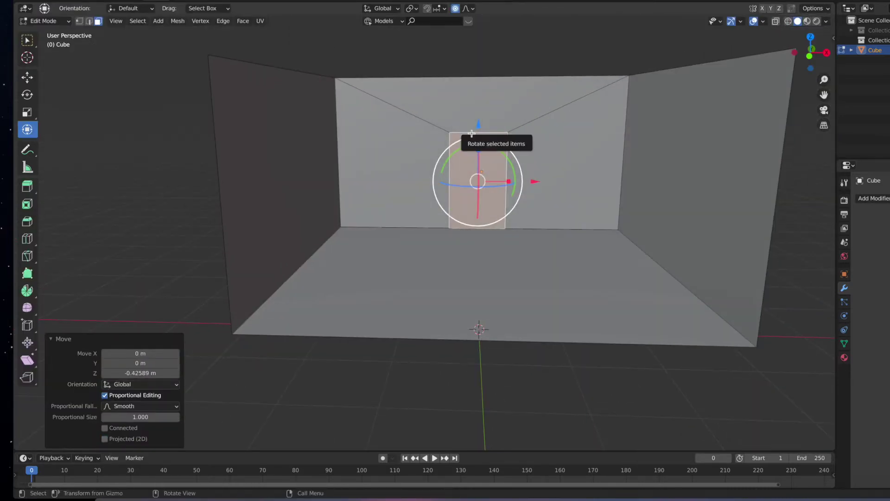
Extrude the door face out behind the wall along Y into a short passage.
key(e)
middle_drag(472, 134, 421, 148)
key(g)
key(y)
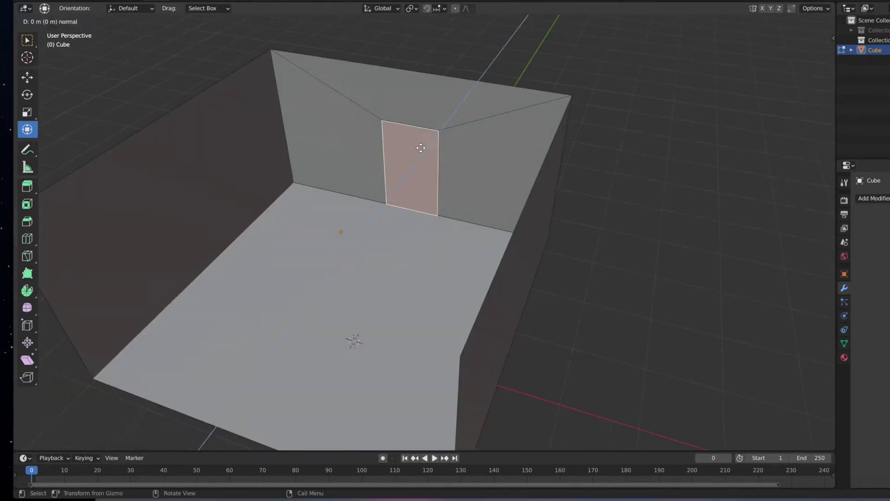
click(553, 120)
mouse_move(554, 120)
middle_down()
mouse_move(650, 123)
mouse_move(594, 117)
mouse_move(541, 204)
mouse_move(520, 199)
middle_up()
key(g)
key(y)
click(597, 128)
Inset the passage end face by 0.02888 m and resize it in height.
key(i)
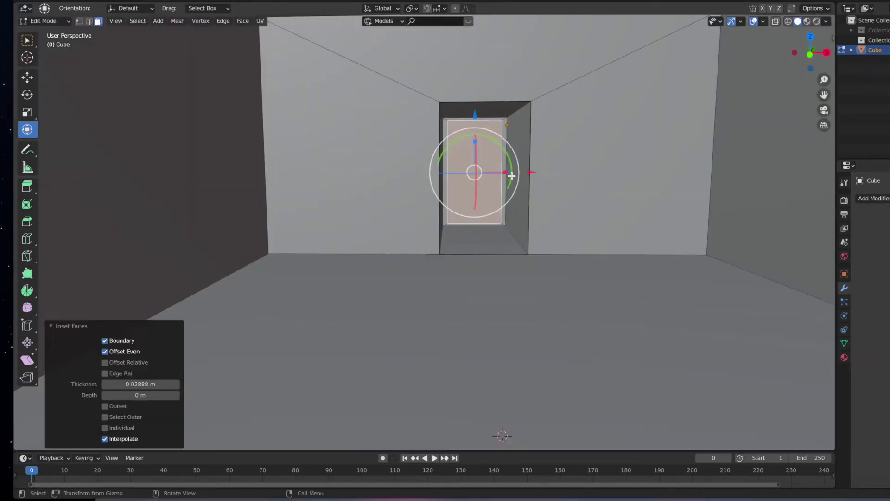
key(s)
key(z)
click(505, 176)
key(s)
key(x)
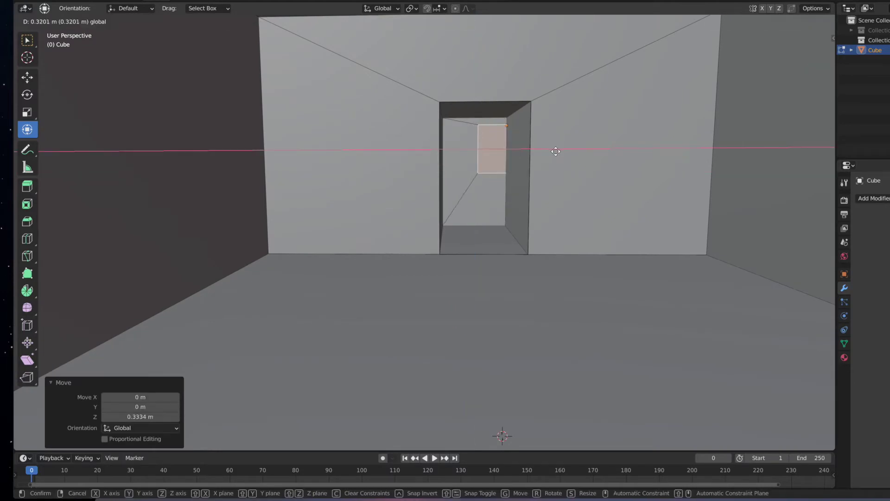
Extrude the passage face, lower it along Z and scale it along X.
mouse_move(534, 181)
middle_down()
mouse_move(462, 169)
mouse_move(445, 190)
mouse_move(445, 182)
mouse_move(542, 182)
middle_up()
key(e)
click(449, 143)
key(g)
key(z)
click(445, 183)
scroll(446, 171, up, 2)
key(s)
key(x)
click(446, 107)
Extrude the right back-wall section outward and inset its doorway faces to frame width.
click(521, 219)
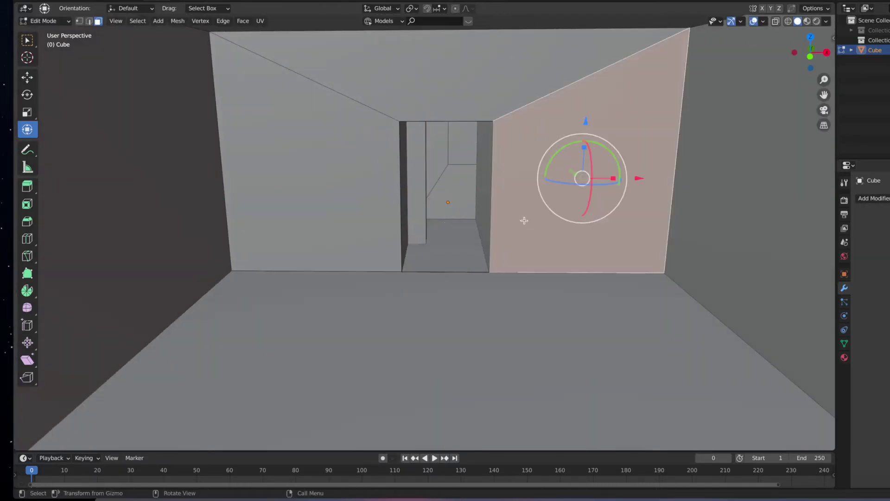
mouse_move(520, 218)
middle_down()
mouse_move(505, 197)
mouse_move(463, 193)
mouse_move(510, 208)
middle_up()
key(e)
click(477, 186)
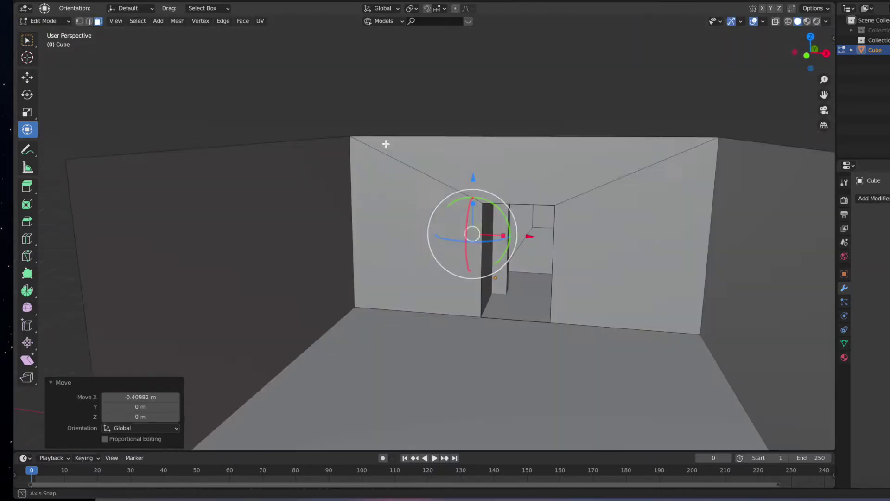
key(i)
click(570, 249)
key(s)
scroll(576, 265, down, 2)
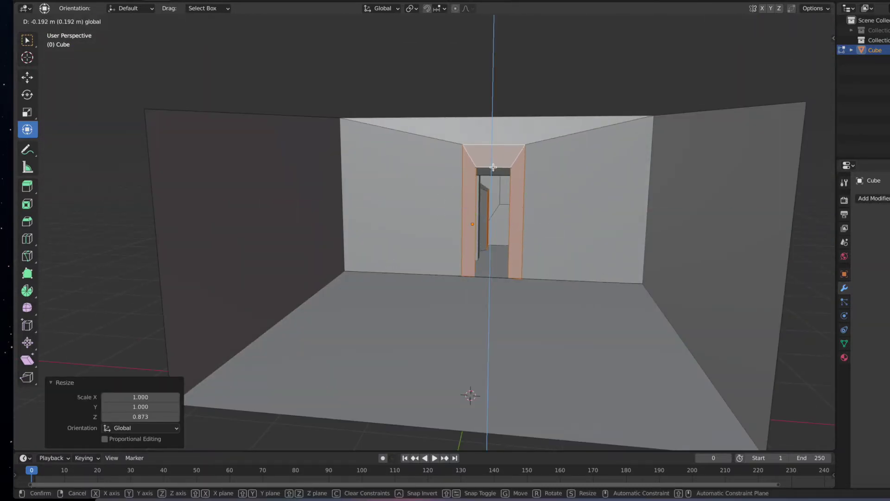
click(493, 167)
middle_drag(493, 167, 577, 251)
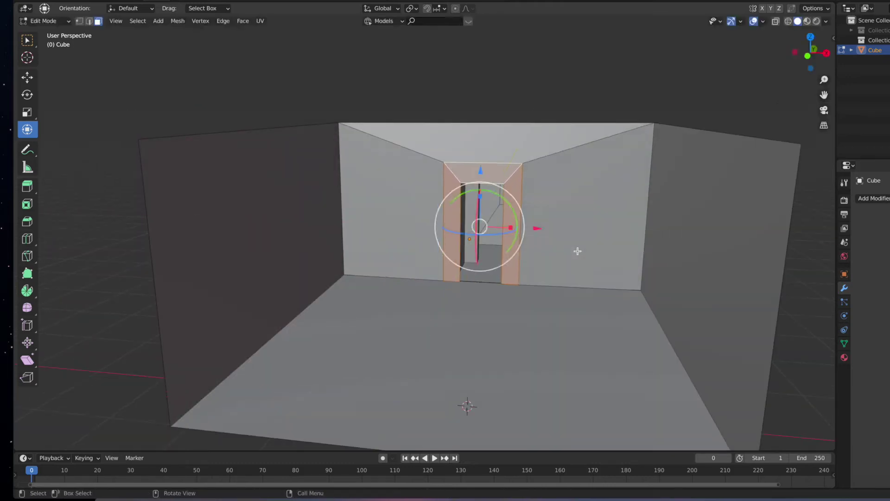
click(630, 261)
right_click(524, 238)
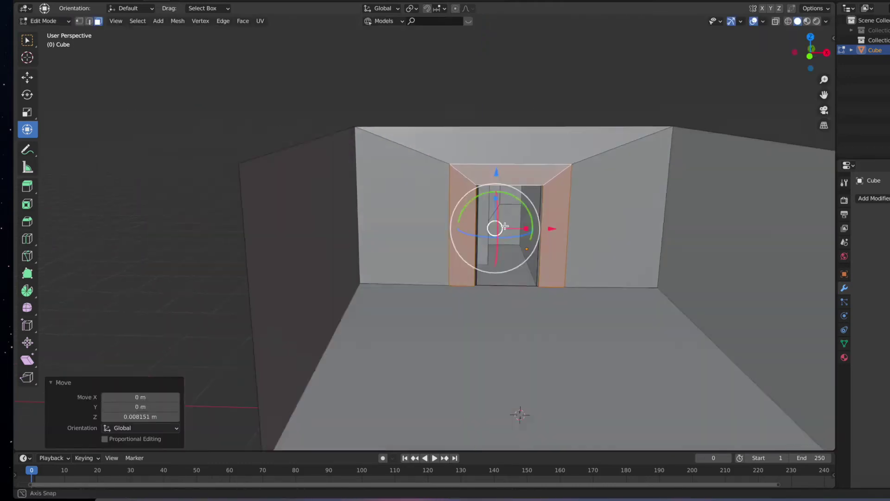
Inset the doorway frame faces again and narrow them along X.
key(i)
click(538, 234)
key(s)
key(x)
right_click(533, 235)
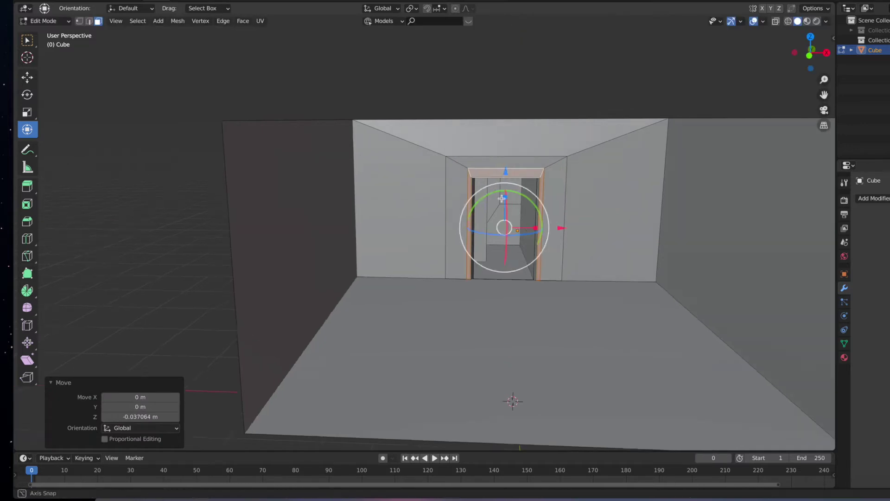
scroll(538, 229, up, 1)
key(s)
key(x)
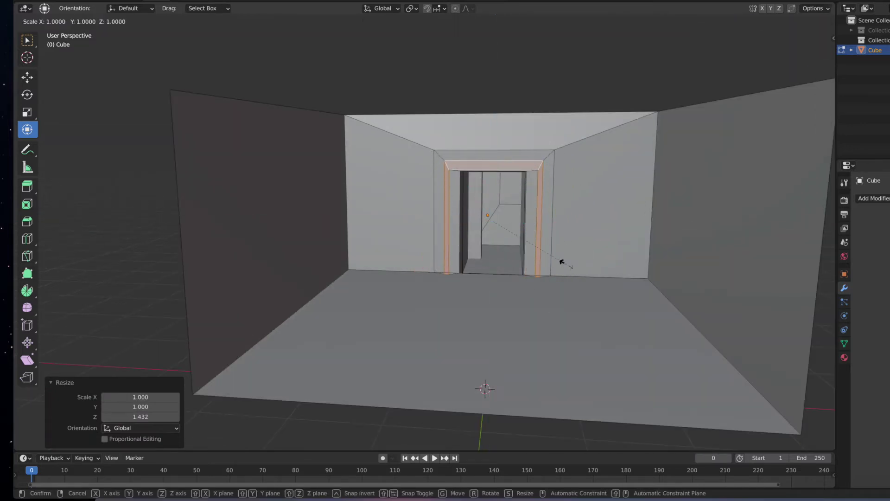
Try an edge slide on the frame, undo it, and select both door jambs.
key(g)
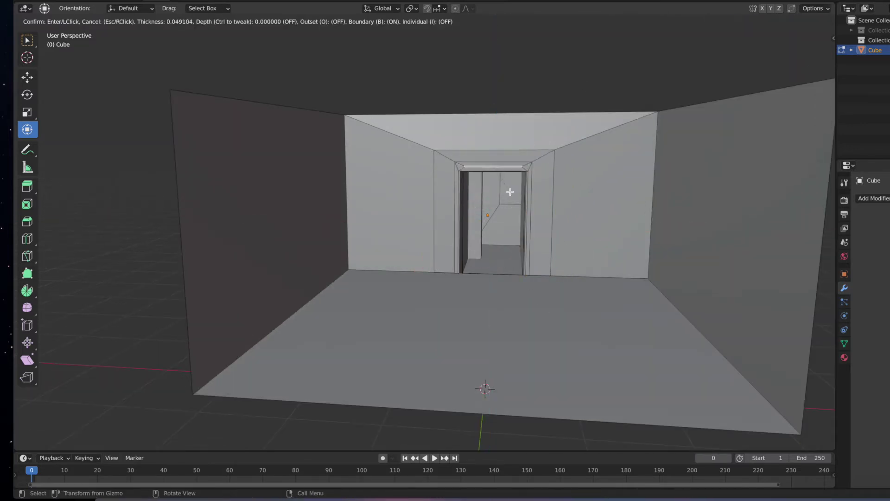
click(510, 188)
key(ctrl+z)
scroll(523, 139, up, 2)
mouse_move(522, 139)
middle_down()
mouse_move(573, 47)
mouse_move(562, 62)
middle_up()
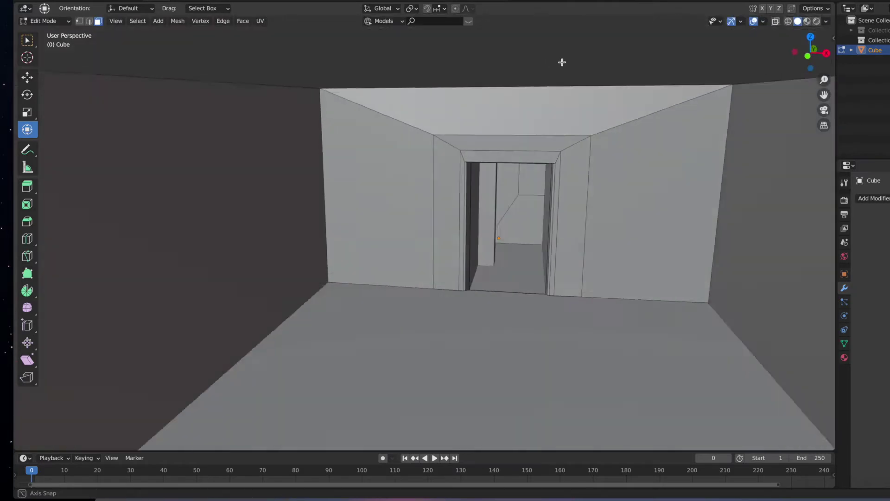
shift+click(493, 191)
shift+click(638, 165)
Inset a window face into the left wall and shift it along Y.
scroll(637, 164, down, 5)
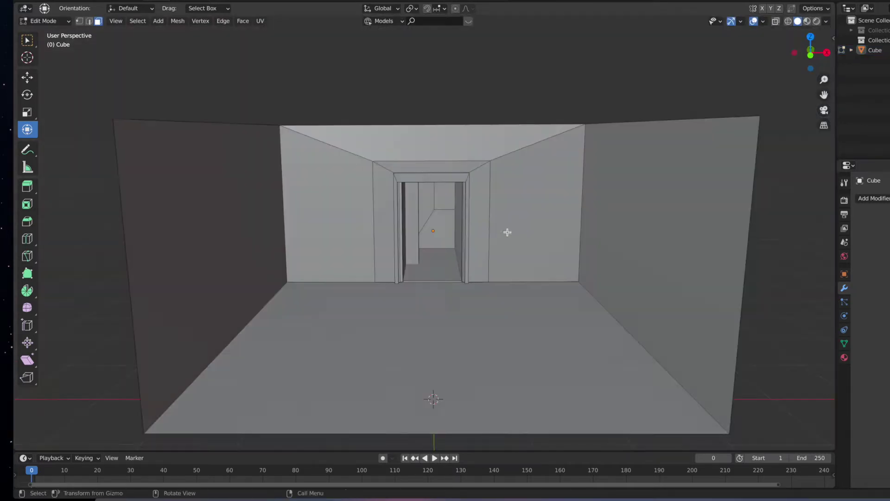
middle_drag(507, 232, 417, 259)
click(195, 260)
key(i)
click(278, 246)
key(g)
key(y)
click(222, 244)
Reposition the window face along the wall on Y.
mouse_move(221, 245)
middle_down()
mouse_move(402, 235)
mouse_move(389, 205)
middle_up()
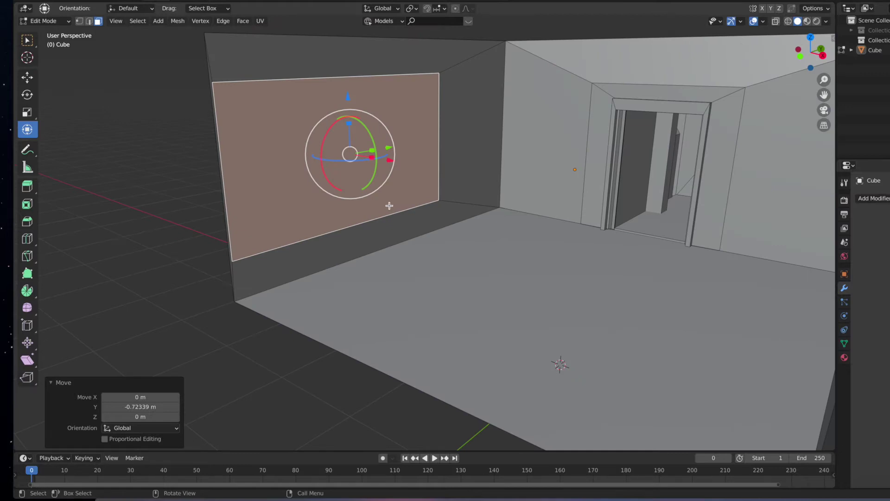
key(g)
key(y)
right_click(358, 161)
key(g)
key(y)
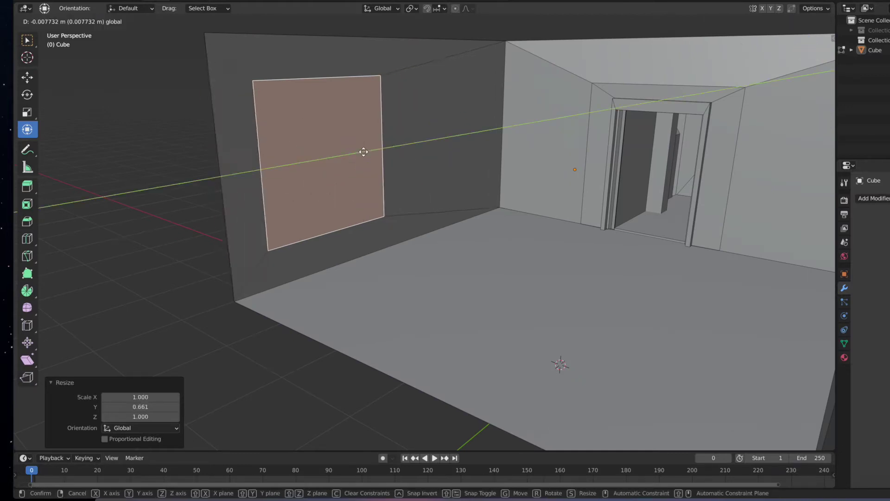
click(363, 151)
middle_drag(364, 151, 375, 172)
Resize the window face in height and width to the window size.
key(s)
key(z)
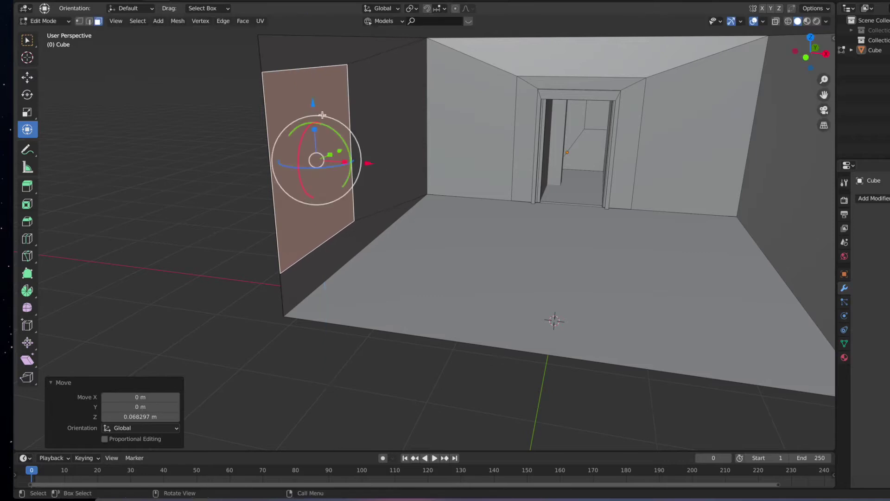
key(s)
key(x)
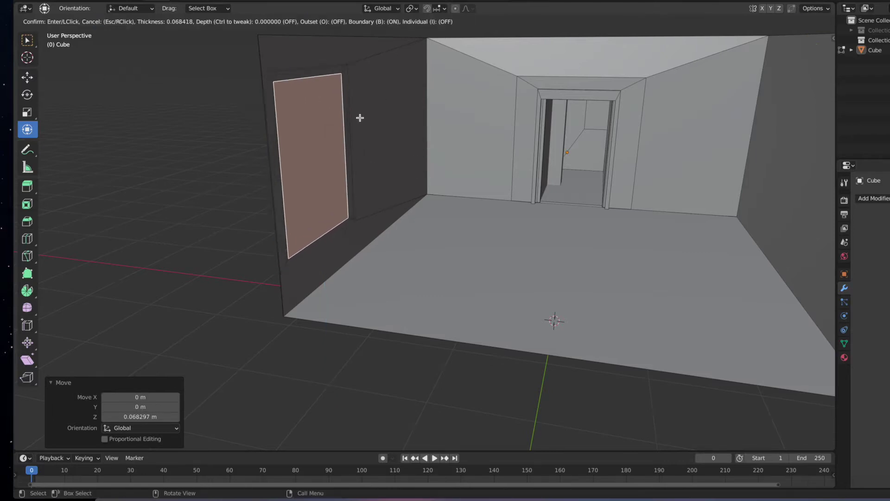
click(360, 117)
key(s)
click(336, 154)
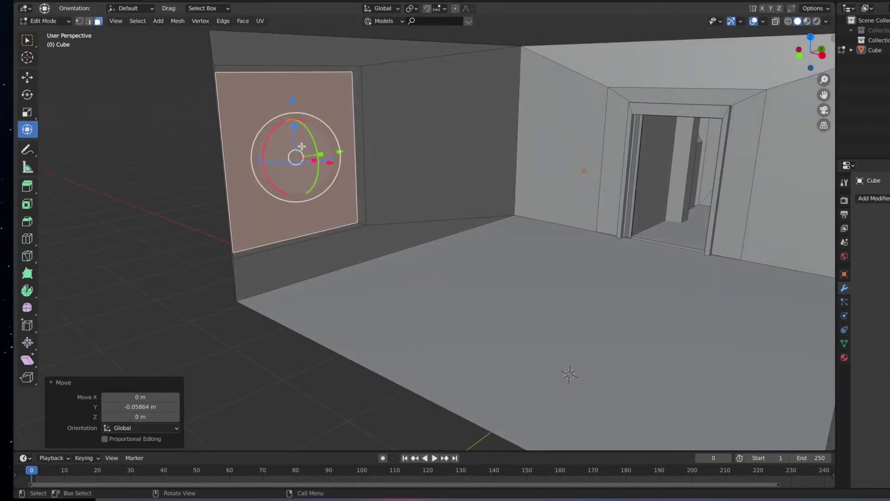
mouse_move(336, 154)
middle_down()
mouse_move(378, 174)
mouse_move(245, 113)
middle_up()
Extrude the window face and push the inner face through the wall along X.
key(e)
right_click(378, 174)
click(324, 176)
key(e)
right_click(358, 175)
key(g)
key(x)
click(360, 178)
middle_drag(360, 179, 170, 155)
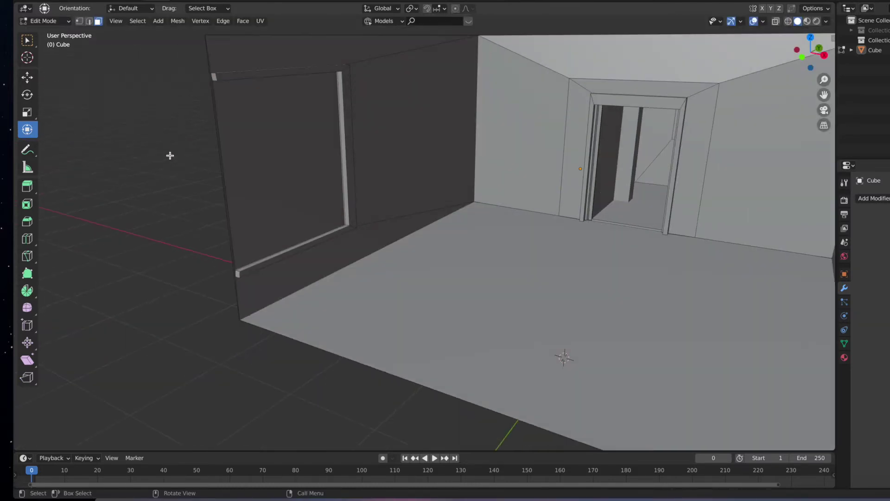
Inset the window's bottom face and scale it thin along Y as a sill.
scroll(255, 195, up, 5)
middle_drag(255, 194, 473, 356)
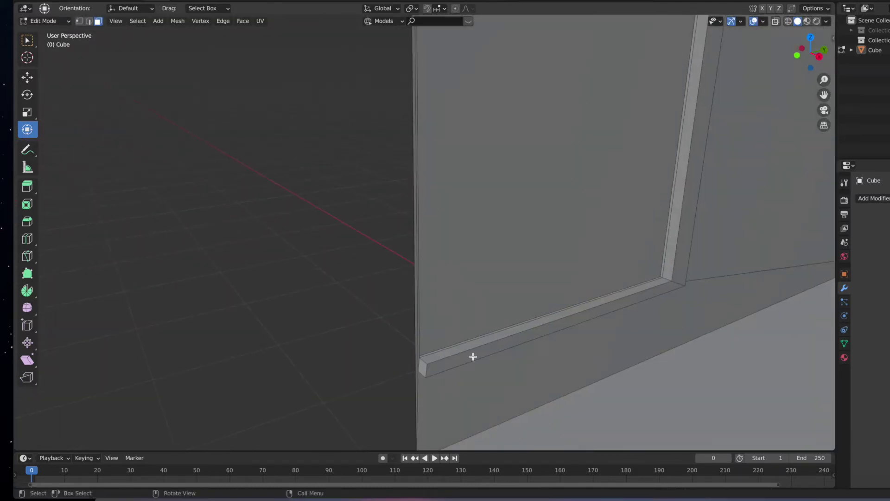
click(493, 344)
key(s)
key(y)
click(599, 303)
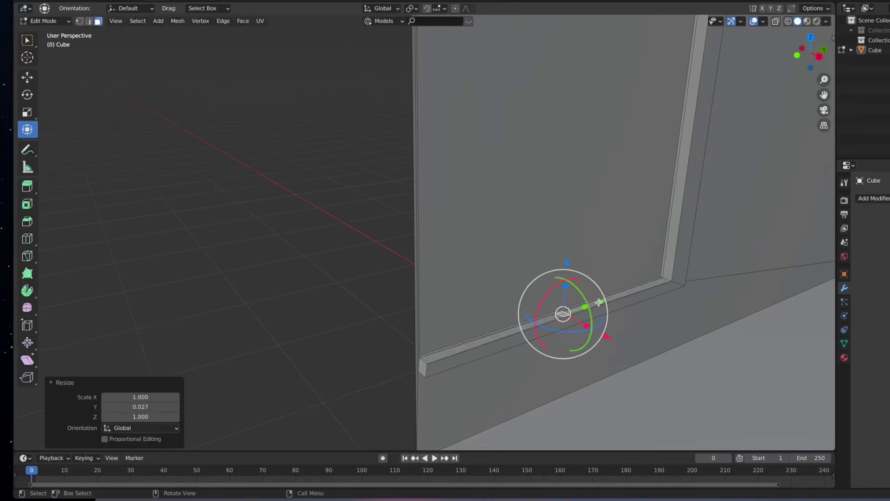
middle_drag(589, 308, 547, 300)
scroll(547, 300, down, 3)
Extrude the selected window region and raise it along Z.
key(e)
key(Escape)
key(g)
key(z)
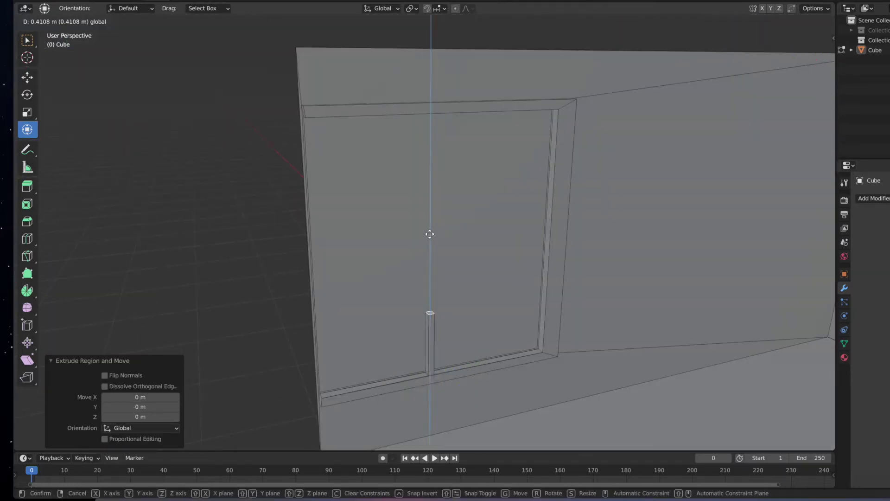
click(396, 129)
middle_drag(396, 129, 621, 119)
Inset the two vertical mullion faces and raise them upward.
click(560, 222)
key(i)
click(613, 224)
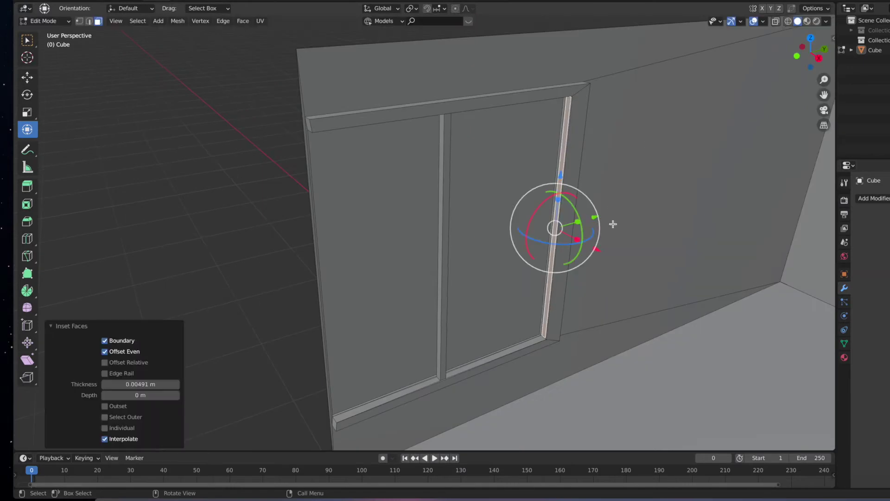
click(554, 228)
mouse_move(590, 252)
mouse_down()
mouse_move(569, 75)
mouse_move(579, 153)
mouse_up()
click(571, 211)
middle_drag(572, 211, 632, 235)
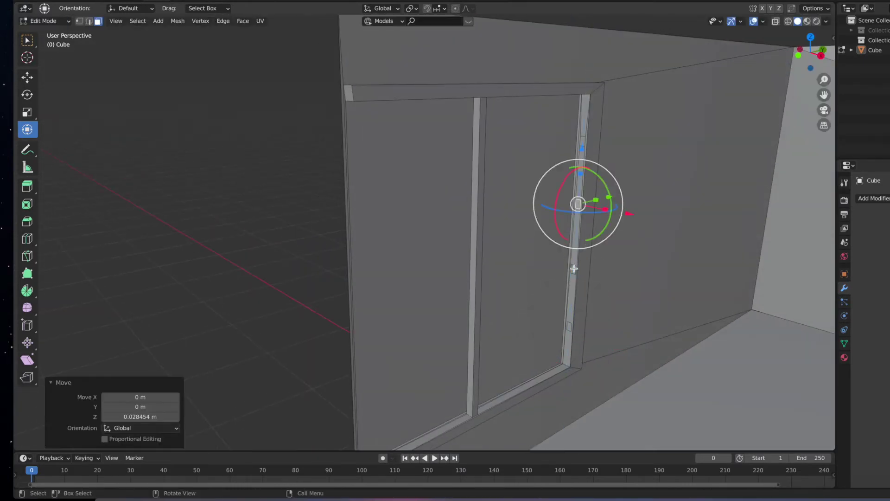
middle_drag(572, 202, 383, 292)
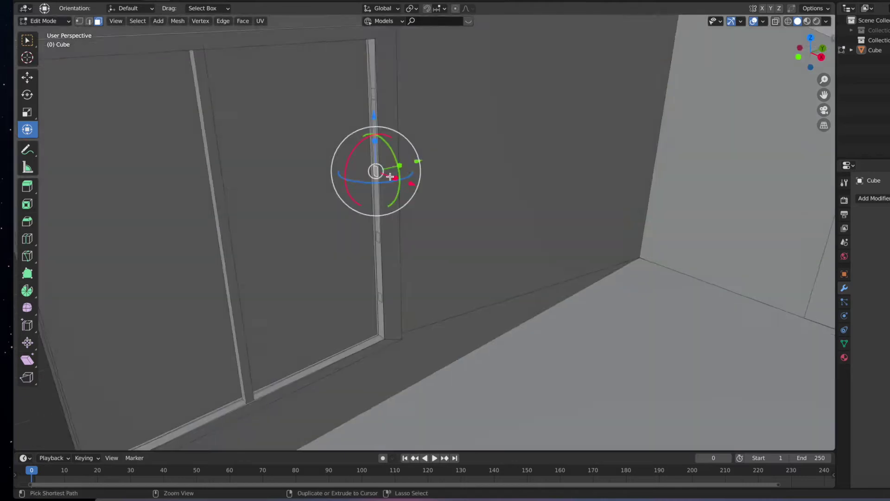
Scale the mullion along Z and shift it slightly sideways along X.
key(s)
key(z)
key(Escape)
key(g)
key(x)
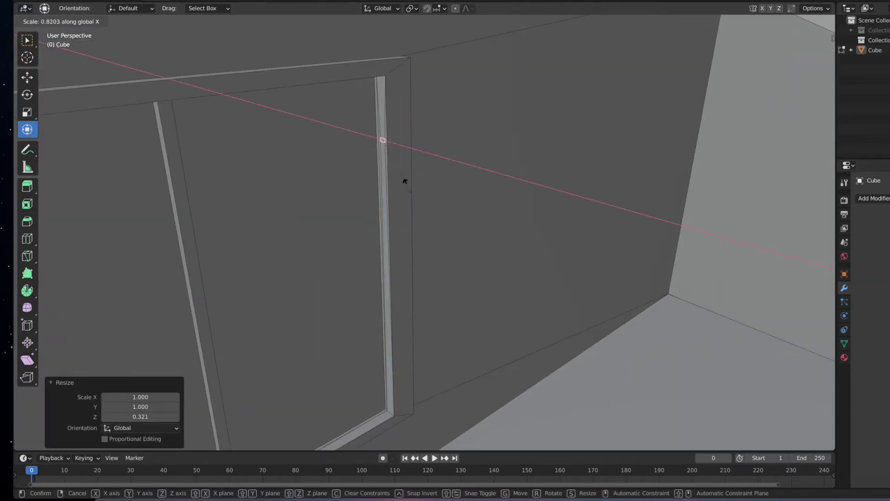
click(418, 114)
mouse_move(418, 114)
middle_down()
mouse_move(408, 216)
mouse_move(417, 213)
mouse_move(397, 139)
middle_up()
click(399, 210)
Nudge the selection along Z and move the horizontal rungs along Y into the window frame.
key(g)
key(z)
click(429, 215)
key(g)
key(y)
click(268, 280)
middle_drag(269, 280, 340, 312)
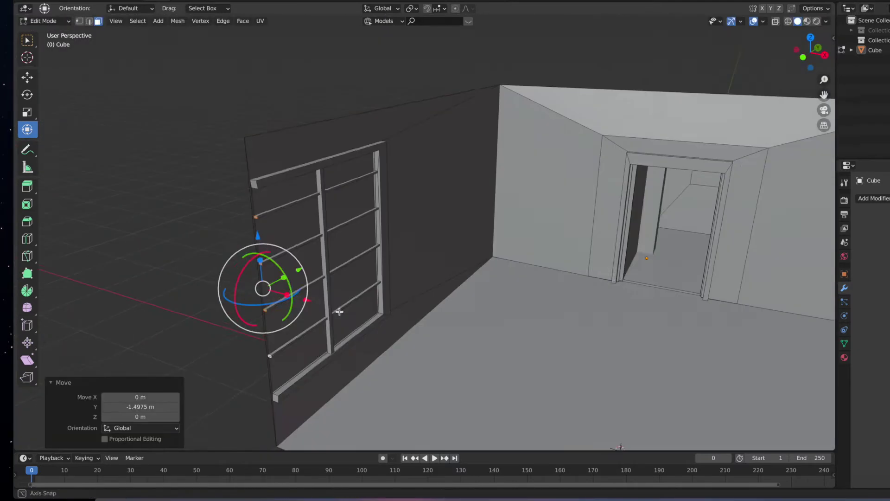
click(323, 241)
middle_drag(323, 241, 275, 165)
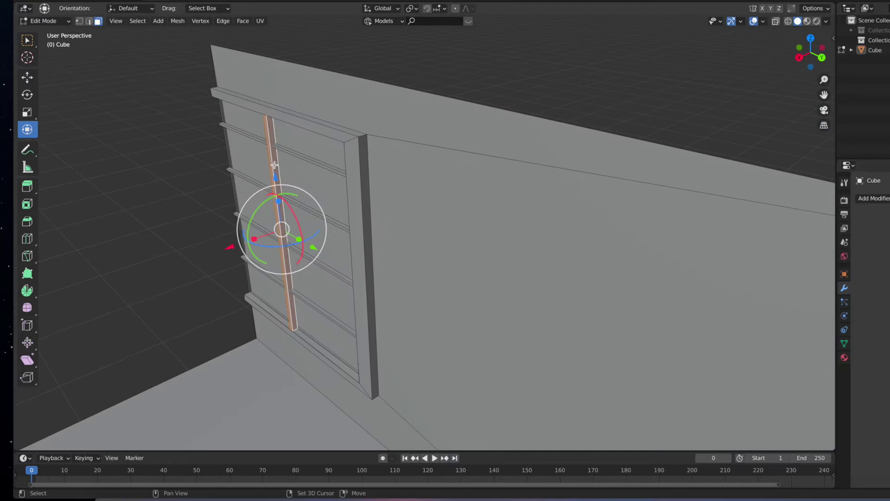
click(234, 249)
Duplicate the floor face, separate it into a new object, and rotate it 90° on Y.
middle_drag(235, 249, 411, 170)
click(496, 298)
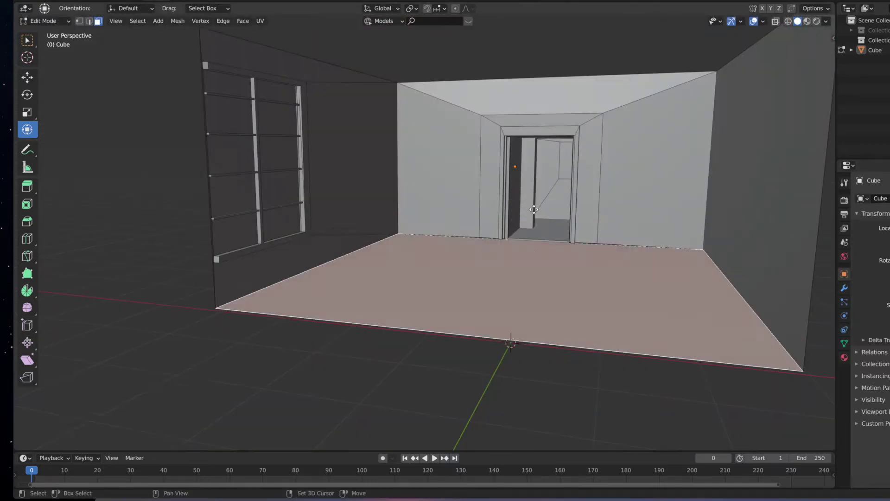
key(shift+d)
key(p)
key(Tab)
text(ry90)
key(Return)
Shrink the upright plane and position it on the back wall left of the doorway.
key(s)
click(552, 202)
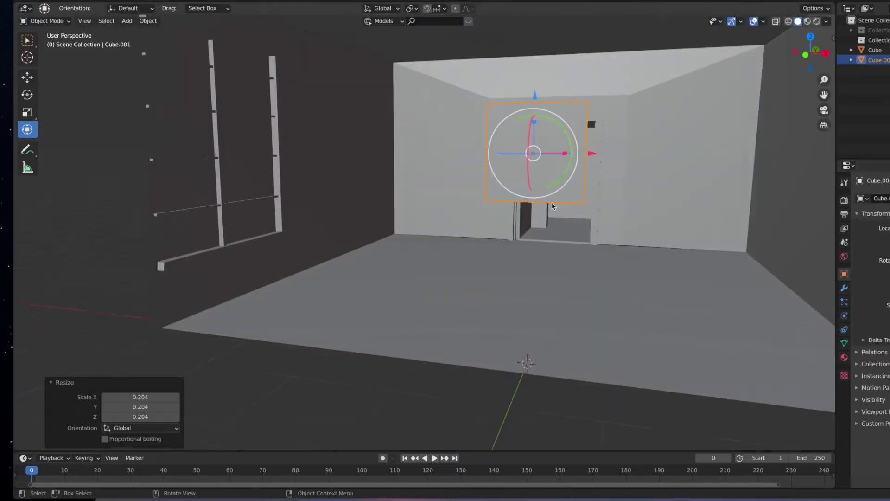
middle_drag(552, 202, 541, 302)
click(463, 281)
mouse_move(462, 281)
middle_down()
mouse_move(468, 259)
mouse_move(501, 241)
middle_up()
scroll(474, 254, up, 3)
key(g)
click(597, 209)
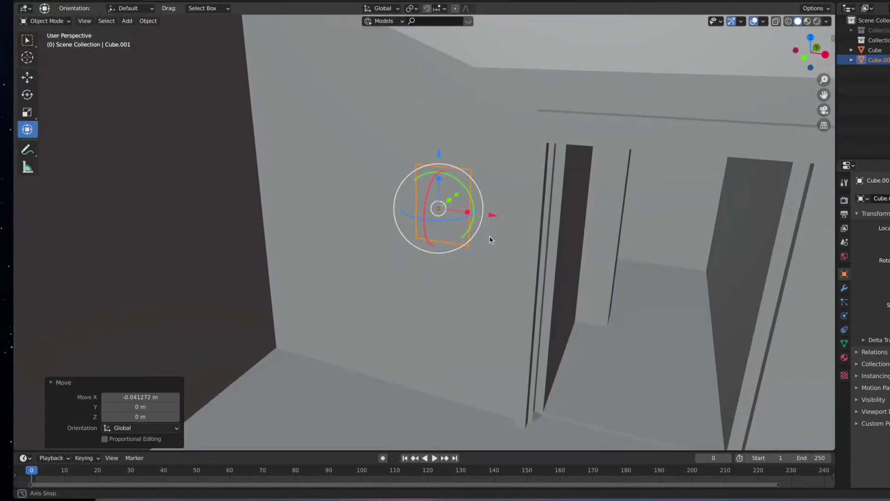
mouse_move(596, 209)
middle_down()
mouse_move(461, 198)
mouse_move(386, 166)
mouse_move(501, 190)
mouse_move(507, 164)
middle_up()
Extrude the plane into a rim and bevel its edges.
key(Tab)
key(e)
click(464, 199)
scroll(486, 196, up, 3)
key(2)
click(486, 195)
key(ctrl+b)
right_click(506, 181)
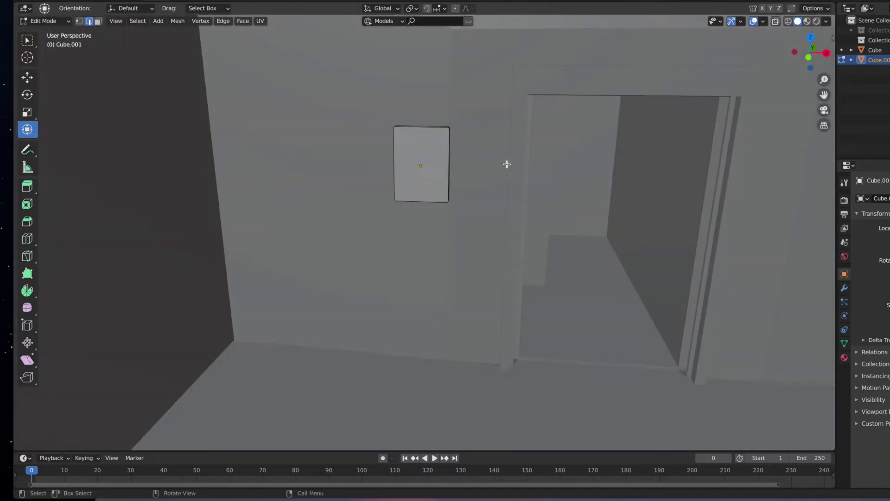
Inset the plate's front face to form a frame border.
key(2)
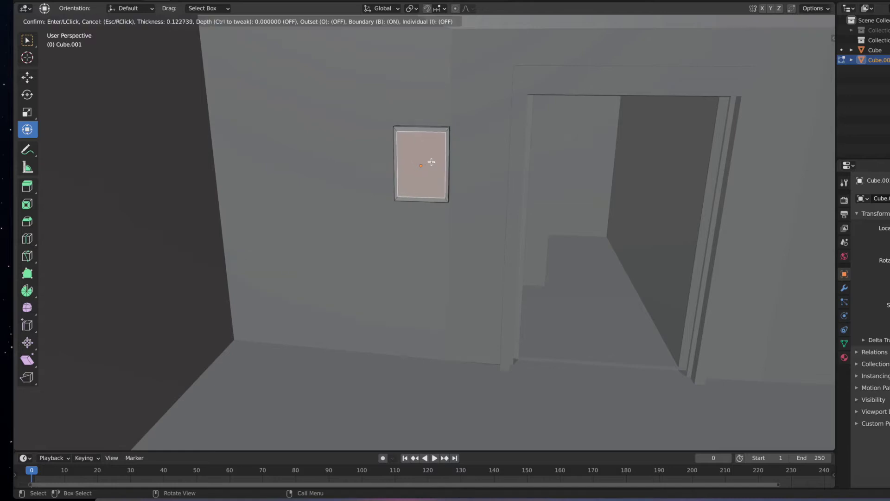
click(431, 161)
middle_drag(431, 162, 417, 177)
drag(414, 122, 415, 121)
key(i)
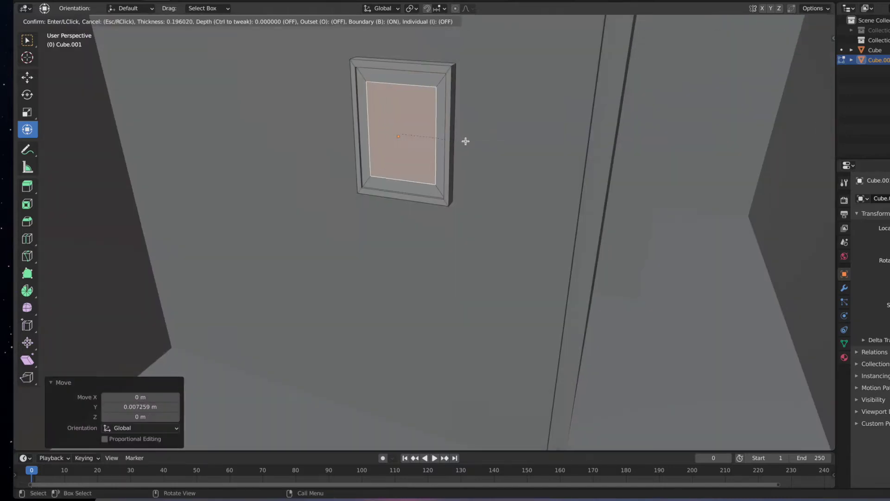
right_click(465, 141)
mouse_move(465, 141)
middle_down()
mouse_move(505, 122)
mouse_move(460, 120)
mouse_move(477, 175)
middle_up()
Move the frame along Y so it sits against the wall.
key(Tab)
key(g)
key(y)
click(459, 120)
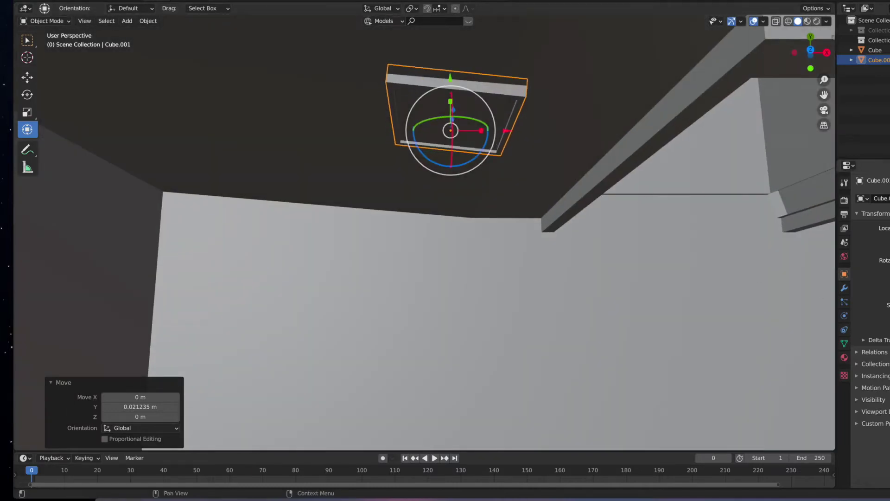
middle_drag(449, 77, 392, 204)
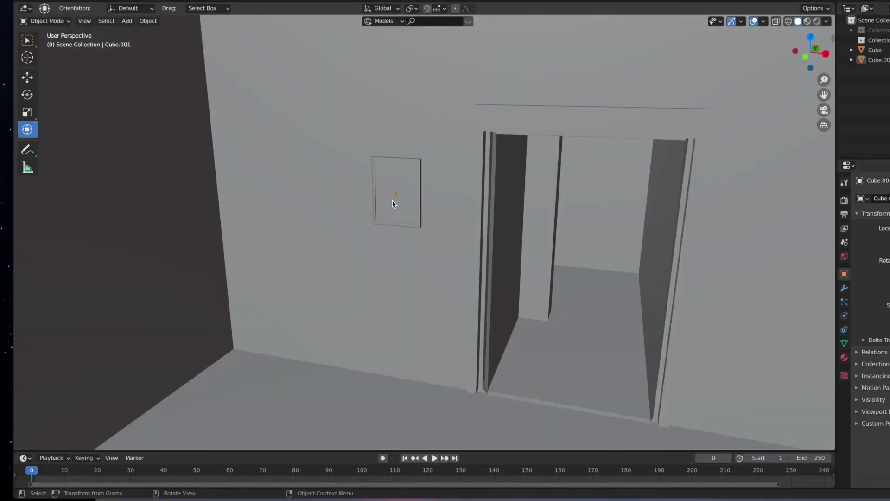
Duplicate the frame, place the copy right of the doorway, and widen it along X.
key(shift+d)
key(s)
key(x)
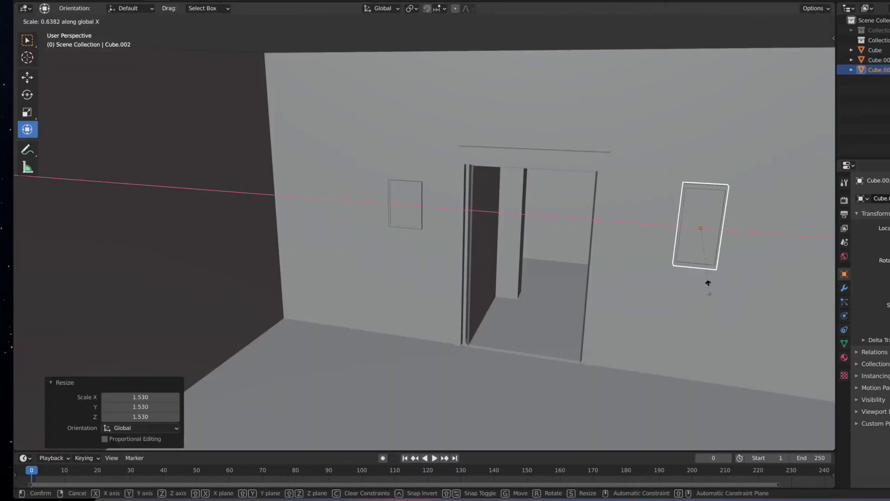
key(z)
click(799, 239)
mouse_move(799, 239)
middle_down()
mouse_move(677, 246)
mouse_move(621, 154)
middle_up()
Finish widening the frame copy and move it vertically along Z.
click(671, 217)
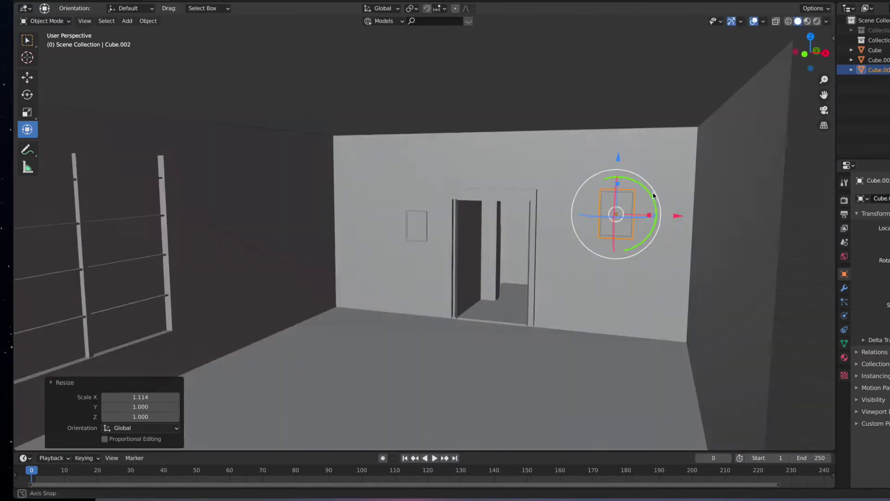
key(g)
key(z)
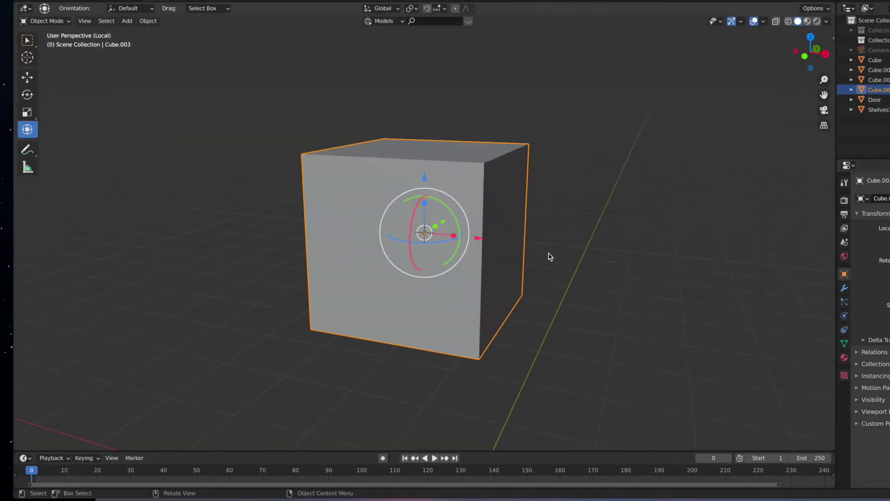
Flatten a new cube into a thin slab along Z and bevel its edges.
key(s)
key(z)
click(419, 236)
mouse_move(422, 232)
middle_down()
mouse_move(426, 294)
mouse_move(434, 288)
mouse_move(413, 279)
mouse_move(436, 264)
middle_up()
key(Tab)
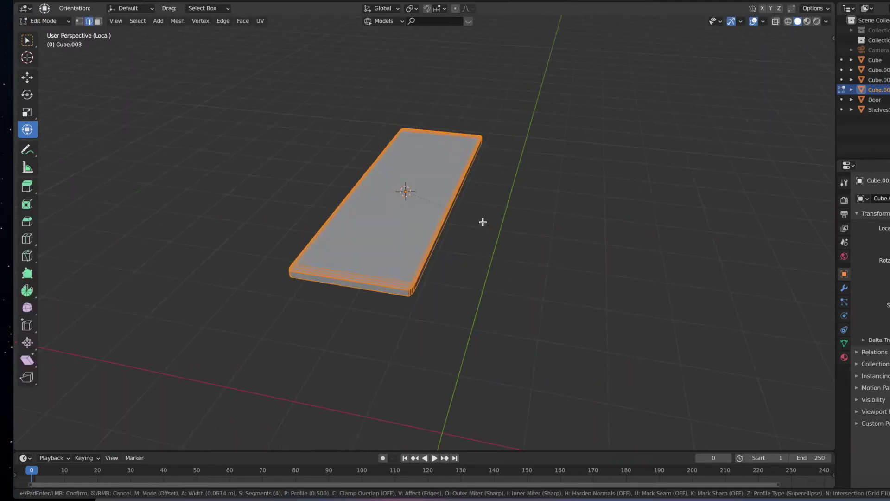
right_click(492, 223)
middle_drag(492, 223, 478, 259)
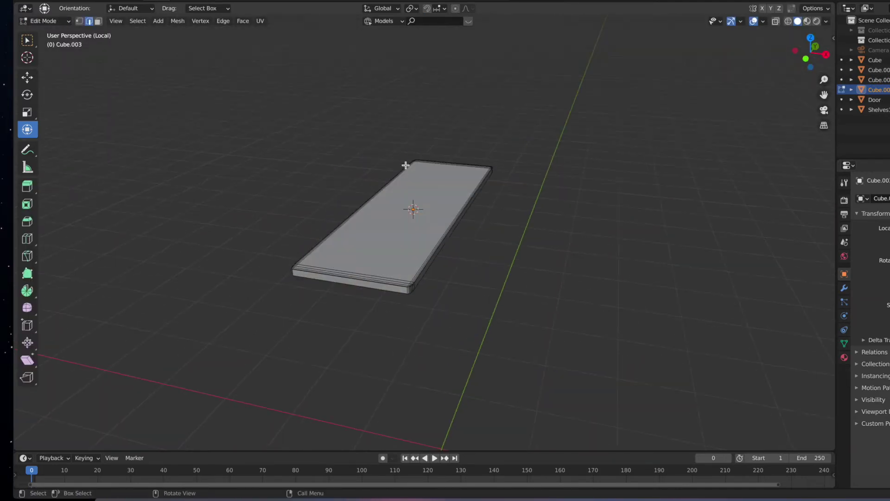
key(3)
mouse_move(406, 165)
middle_down()
mouse_move(523, 232)
mouse_move(518, 248)
mouse_move(552, 193)
mouse_move(527, 274)
mouse_move(325, 394)
mouse_move(294, 262)
middle_up()
Add a cylinder leg under the slab and stretch it vertically.
key(shift+a)
click(527, 274)
key(g)
key(y)
click(308, 420)
key(g)
key(y)
key(z)
click(387, 290)
middle_drag(387, 291, 314, 223)
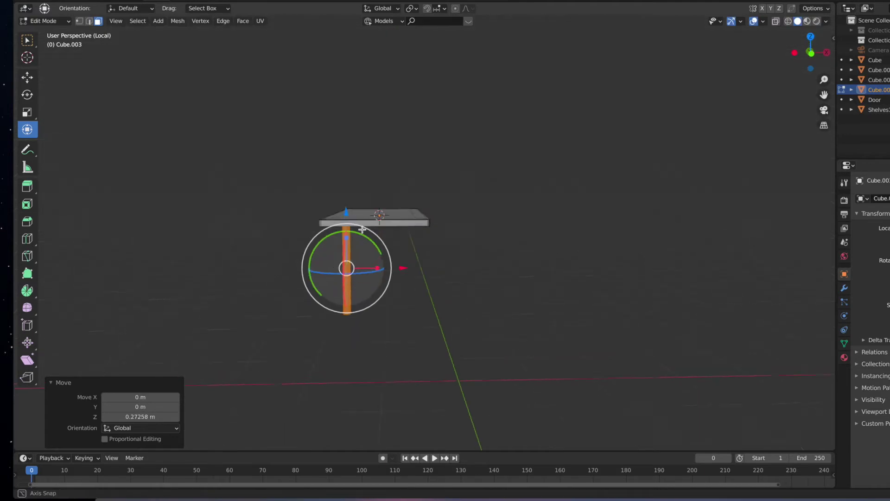
Adjust the leg's vertical position and make it thinner.
key(g)
key(z)
middle_drag(354, 273, 320, 293)
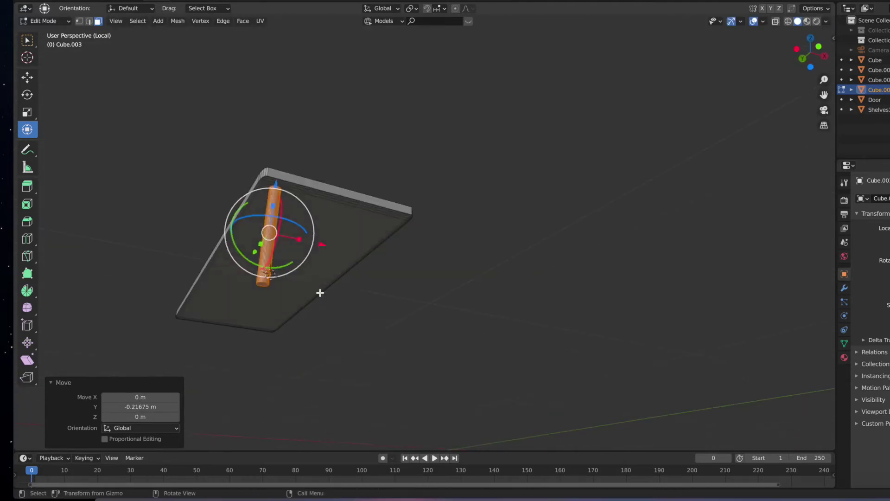
key(s)
click(338, 379)
middle_drag(337, 378, 229, 345)
key(Tab)
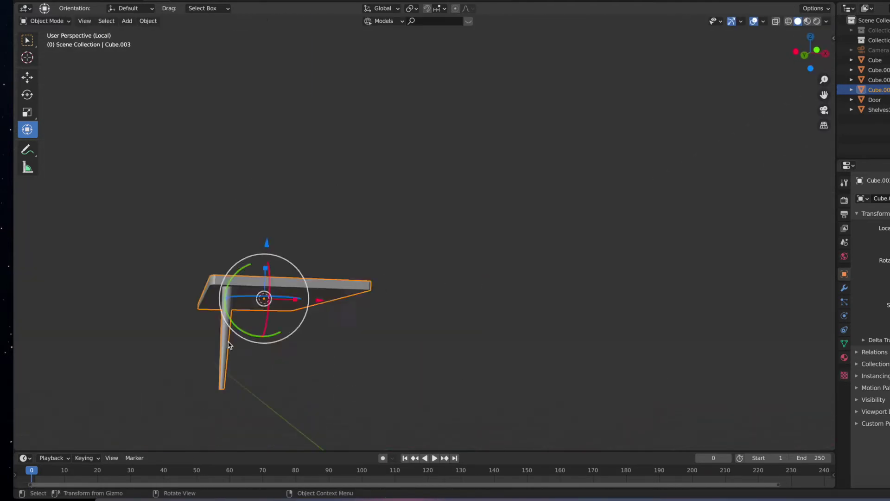
Select the leg and reposition it along X under the slab.
middle_drag(676, 93, 416, 350)
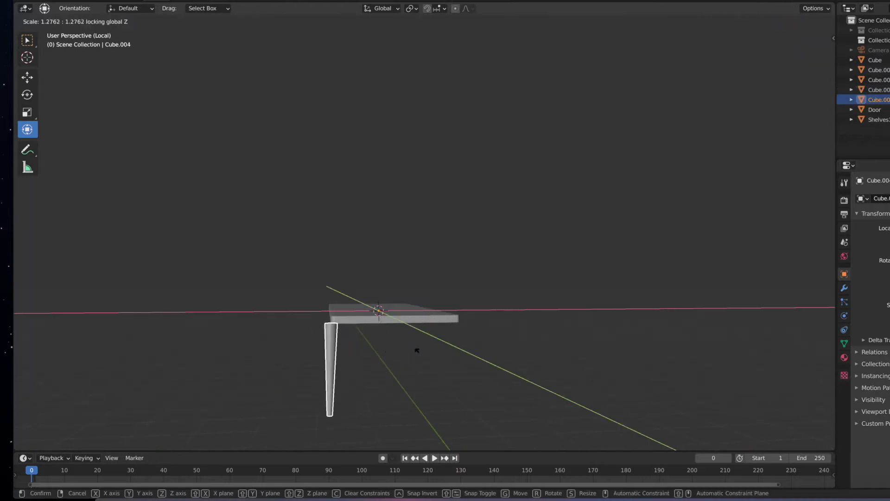
click(329, 371)
key(g)
key(x)
click(353, 353)
mouse_move(352, 352)
middle_down()
mouse_move(325, 302)
mouse_move(366, 287)
mouse_move(456, 301)
middle_up()
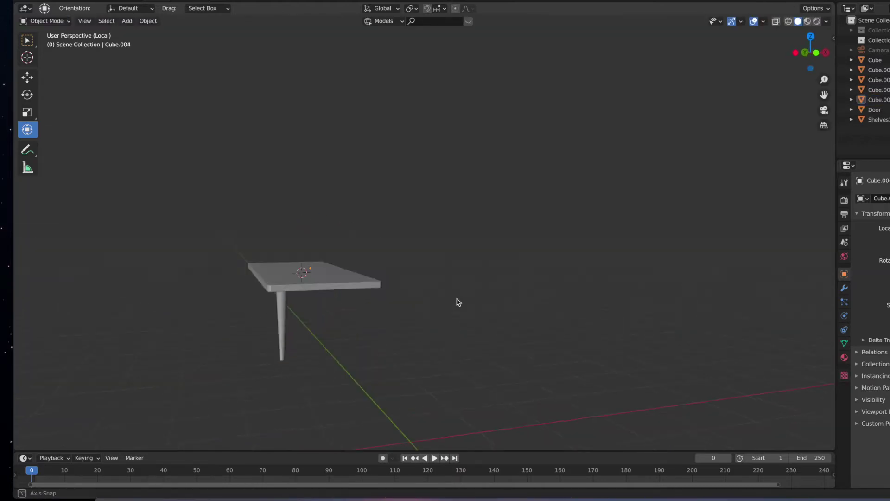
Duplicate the leg to the other corner, then copy the pair to the far end for four legs.
key(shift+d)
click(399, 242)
middle_drag(399, 242, 419, 245)
key(shift+d)
click(278, 278)
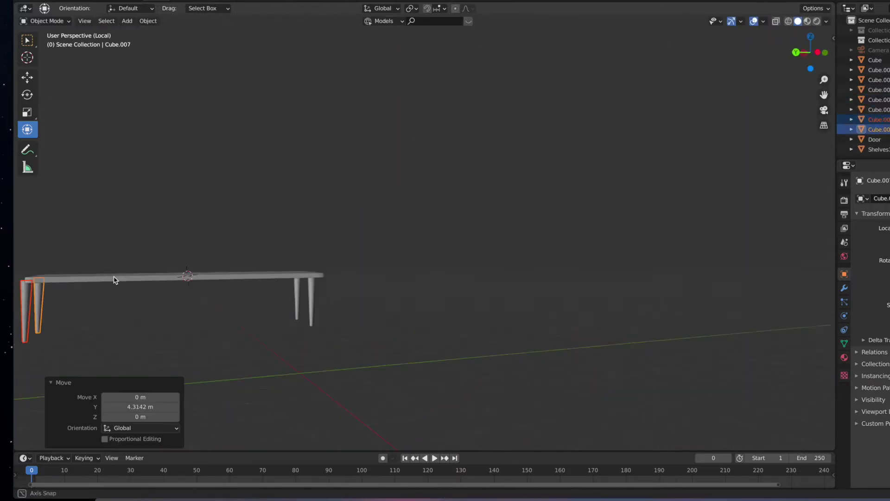
middle_drag(278, 279, 173, 269)
click(162, 250)
mouse_move(152, 230)
middle_down()
mouse_move(112, 245)
mouse_move(264, 242)
middle_up()
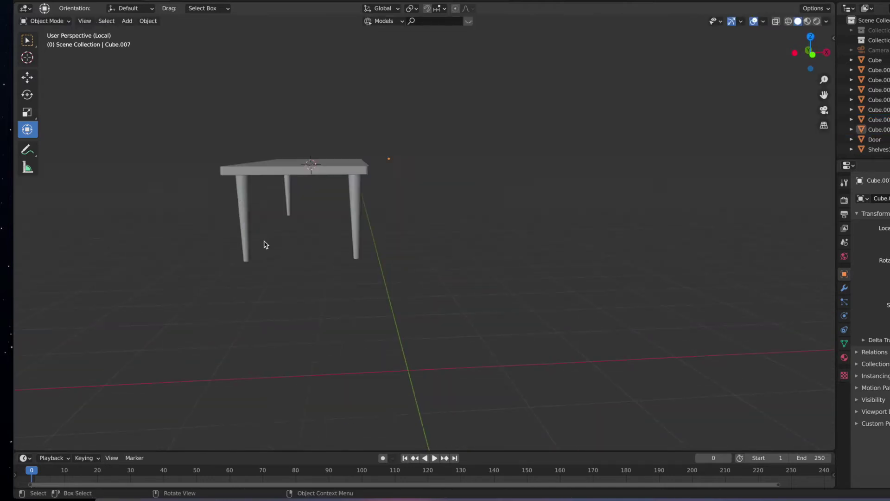
Add a cylinder crossbar, scale it, lay it horizontal and move it vertically into place.
key(shift+a)
click(265, 242)
key(s)
key(shift+z)
key(g)
key(z)
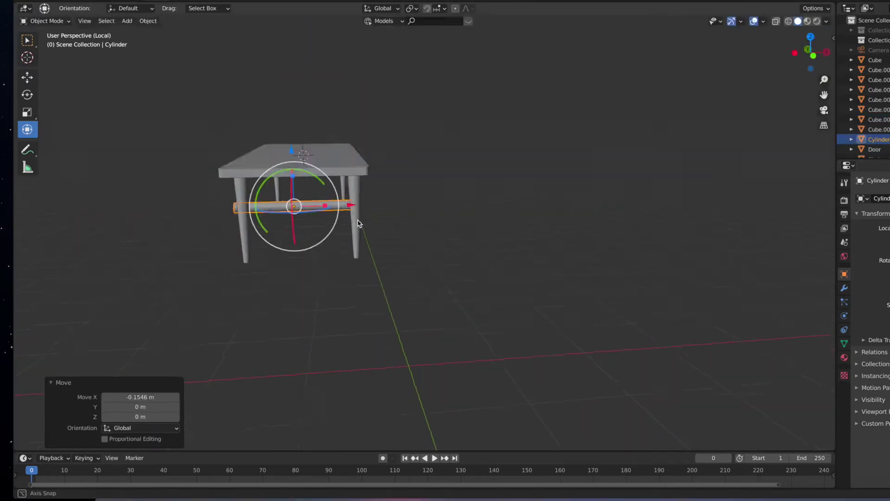
alt+middle_drag(358, 223, 616, 238)
click(554, 230)
Fit the crossbar between the front legs and duplicate it to the far leg pair.
drag(464, 214, 509, 217)
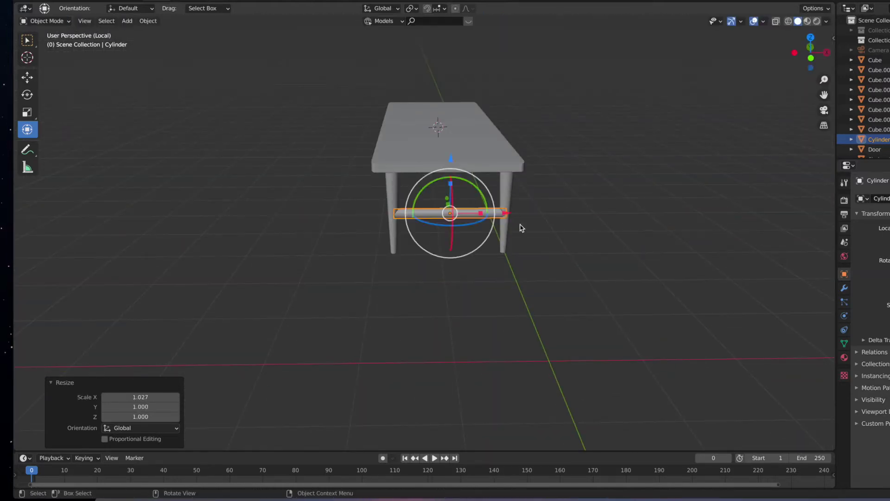
mouse_move(521, 227)
middle_down()
mouse_move(454, 155)
mouse_move(548, 231)
mouse_move(457, 147)
middle_up()
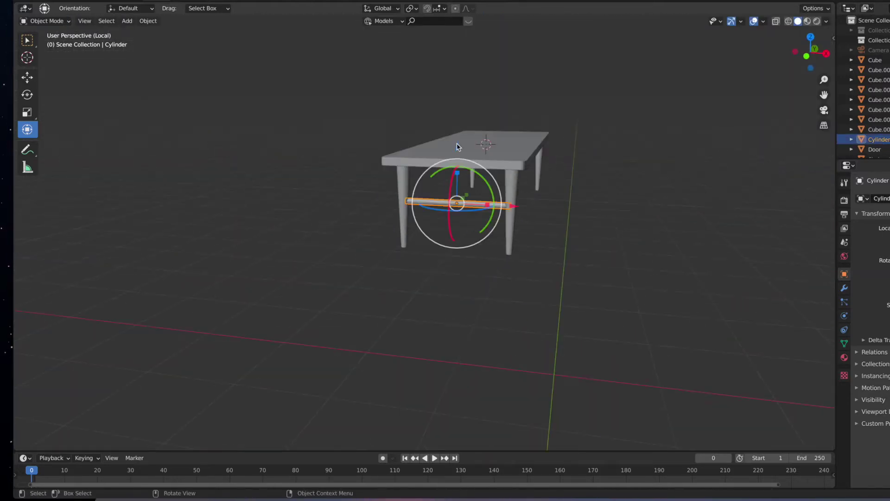
drag(457, 173, 457, 199)
key(shift+s)
click(417, 175)
middle_drag(328, 213, 454, 185)
drag(455, 185, 460, 221)
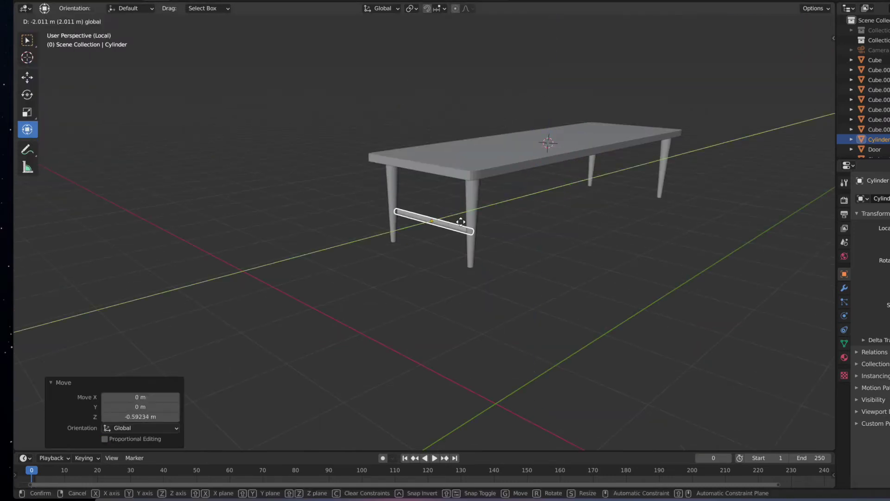
mouse_move(461, 222)
alt+middle_down()
mouse_move(454, 195)
mouse_move(363, 179)
mouse_move(666, 217)
mouse_move(415, 211)
alt+middle_up()
key(shift+d)
click(666, 217)
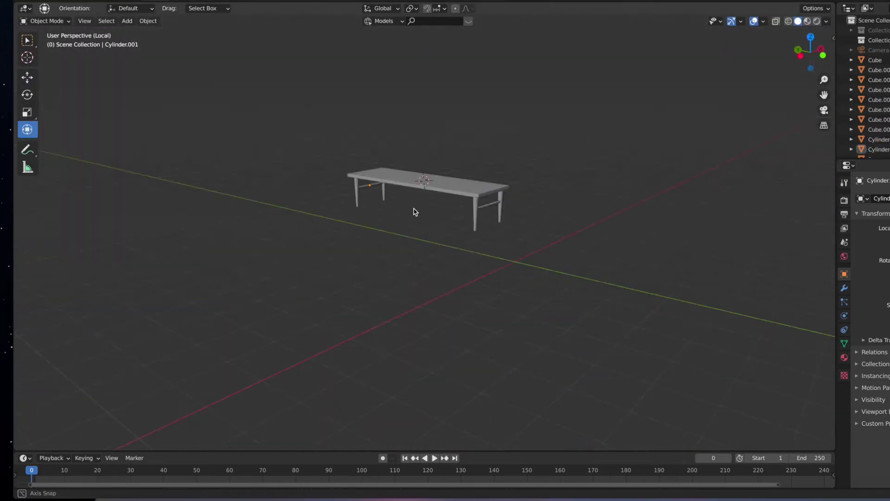
Narrow the whole table by scaling it along Y.
key(s)
key(y)
click(583, 250)
middle_drag(583, 250, 677, 241)
middle_drag(607, 233, 544, 233)
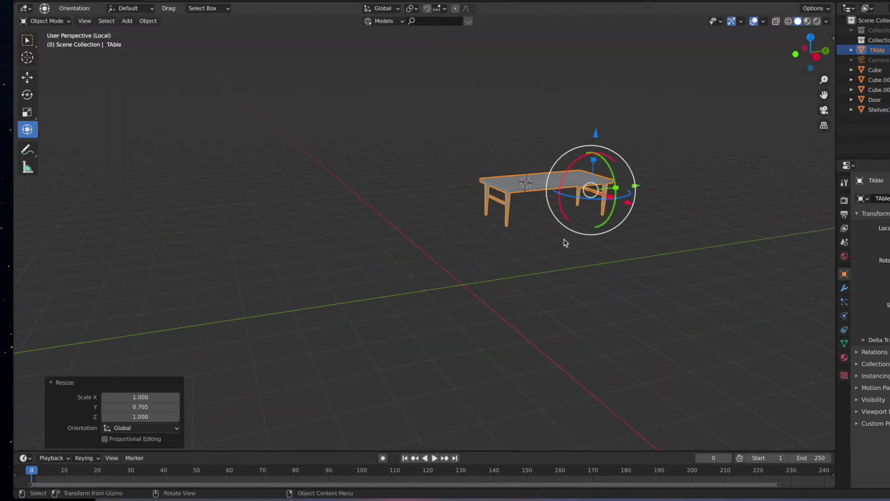
Leave local view and lower the table along Z until it rests on the room floor.
key(KP_Divide)
key(g)
key(z)
click(417, 250)
mouse_move(418, 250)
middle_down()
mouse_move(566, 189)
mouse_move(475, 171)
middle_up()
key(g)
key(z)
click(502, 213)
key(KP_1)
key(g)
key(z)
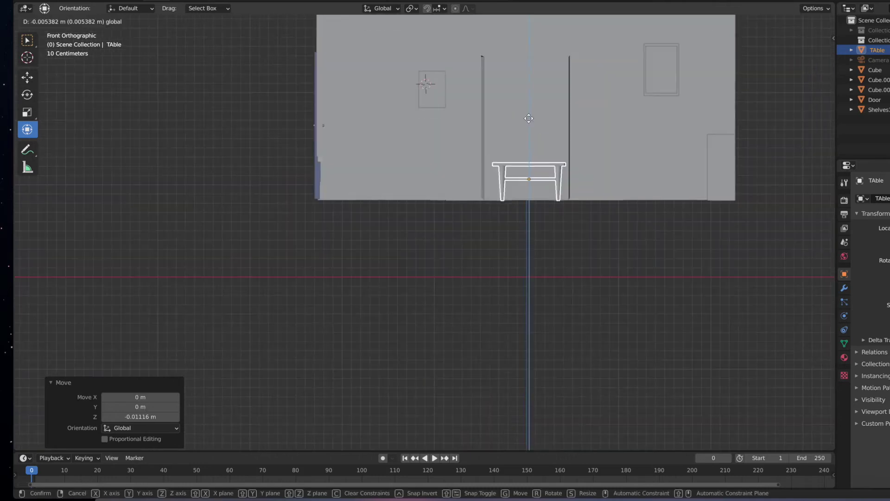
middle_drag(529, 118, 467, 320)
key(shift+a)
Add a cube, isolate it, flatten it along Z and lengthen it along X into a slab.
click(679, 285)
key(KP_Divide)
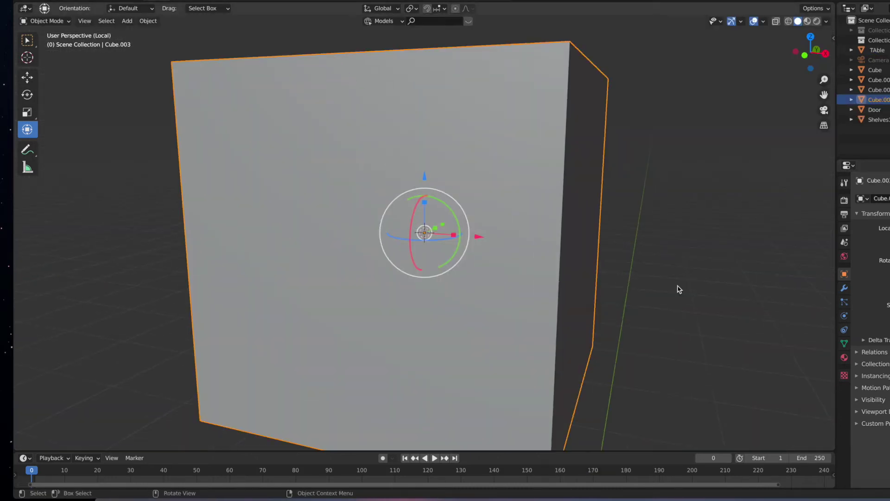
key(s)
key(z)
click(419, 243)
key(s)
key(x)
click(482, 296)
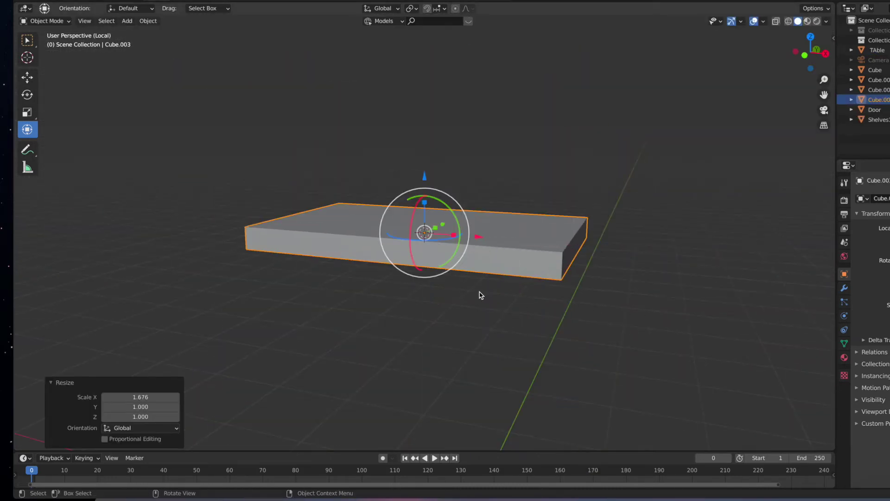
middle_drag(481, 295, 538, 168)
In edit mode, add loop cuts near both ends of the slab.
key(Tab)
middle_drag(605, 187, 361, 193)
key(ctrl+r)
click(362, 193)
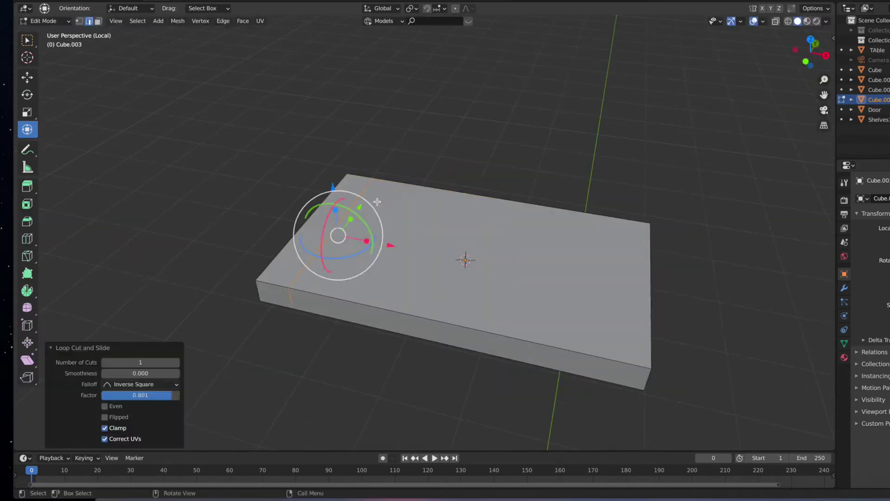
click(577, 243)
middle_drag(576, 243, 570, 203)
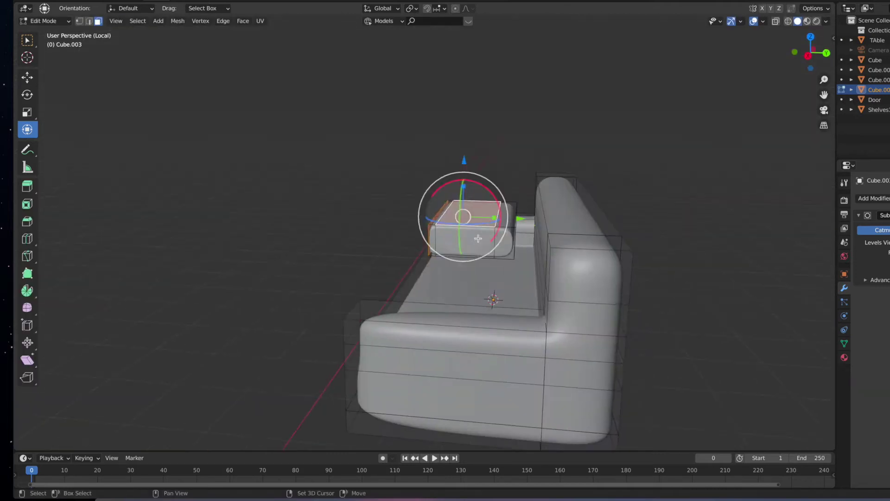
mouse_move(478, 238)
middle_down()
mouse_move(710, 308)
mouse_move(611, 246)
middle_up()
drag(611, 246, 613, 275)
Widen the seat cushion and rescale it to its new size.
click(642, 259)
middle_drag(642, 259, 628, 234)
key(s)
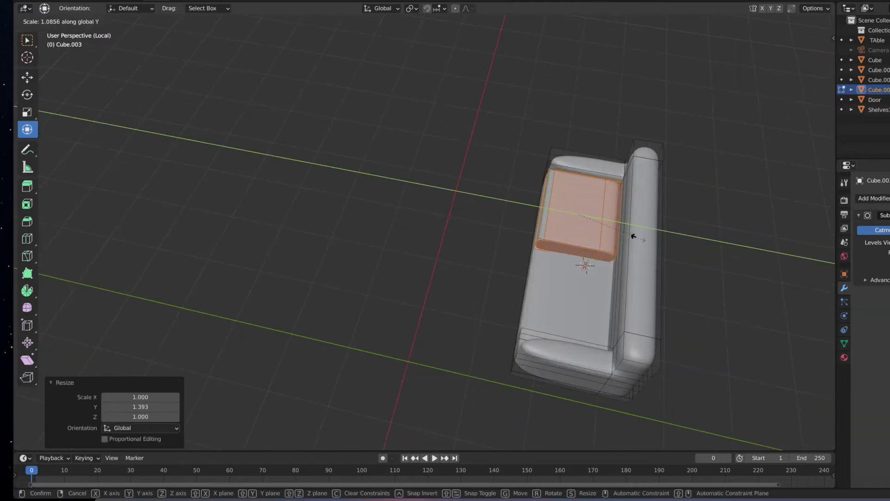
click(634, 237)
Subdivide and poke the cushion's top faces, then raise them with proportional editing to puff it.
key(Tab)
key(Tab)
right_click(576, 342)
click(580, 318)
right_click(634, 369)
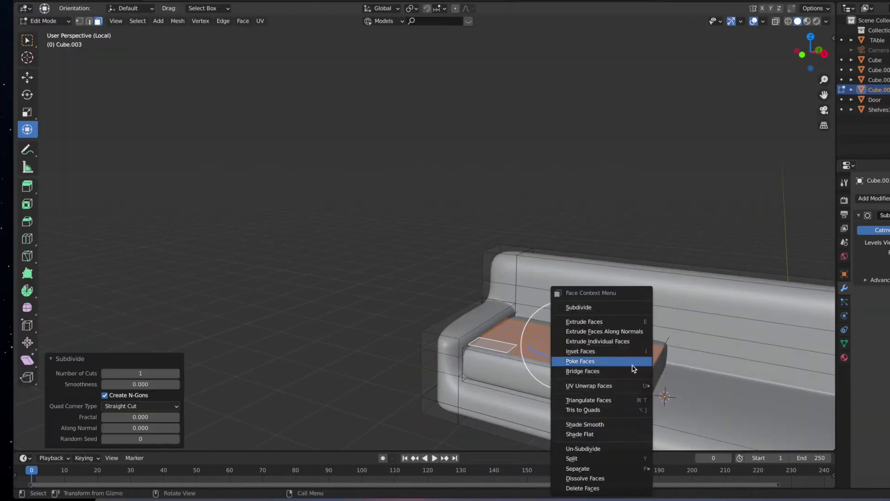
click(633, 364)
key(o)
mouse_move(603, 325)
middle_down()
mouse_move(561, 269)
mouse_move(607, 230)
middle_up()
key(g)
click(561, 274)
Brush-select the cushion faces, undo a change, confirm the cushion size and clear the selection.
middle_drag(615, 198, 580, 297)
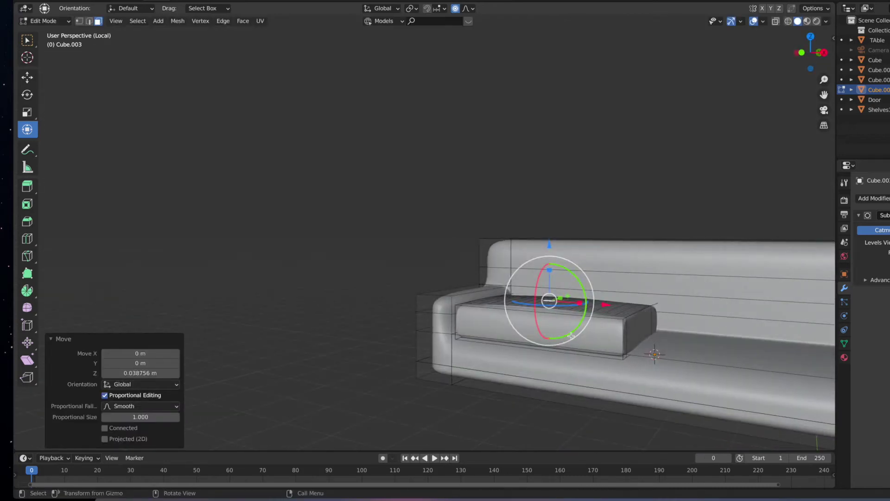
key(c)
drag(579, 297, 659, 315)
middle_drag(512, 283, 570, 369)
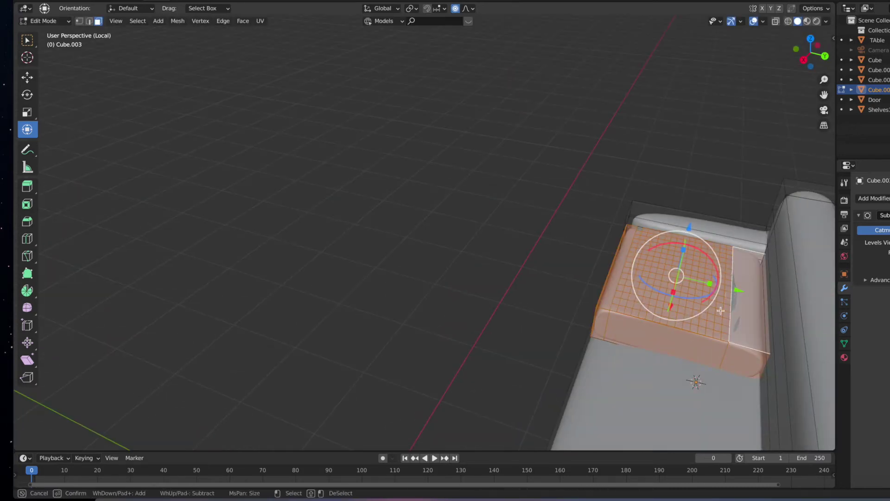
key(Escape)
mouse_move(721, 310)
middle_down()
mouse_move(596, 370)
mouse_move(765, 308)
mouse_move(541, 362)
mouse_move(811, 382)
mouse_move(290, 365)
mouse_move(268, 313)
mouse_move(243, 298)
middle_up()
key(ctrl+z)
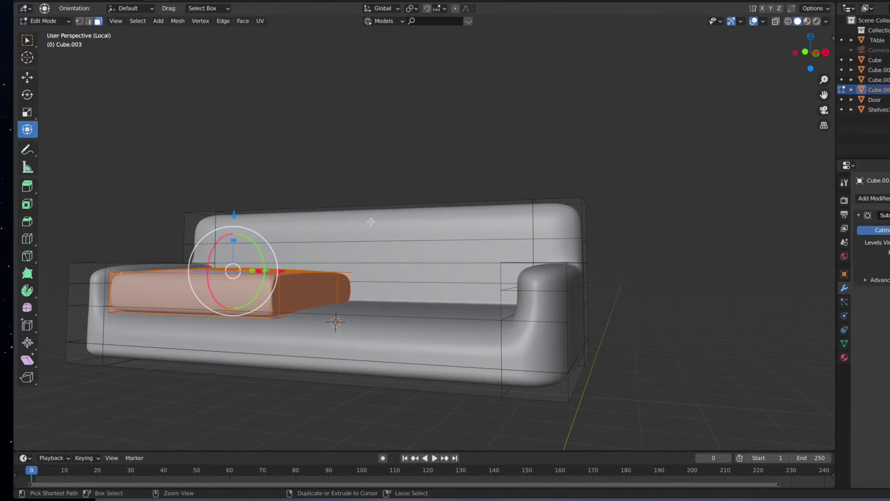
click(286, 272)
mouse_move(285, 273)
middle_down()
mouse_move(209, 190)
mouse_move(310, 148)
middle_up()
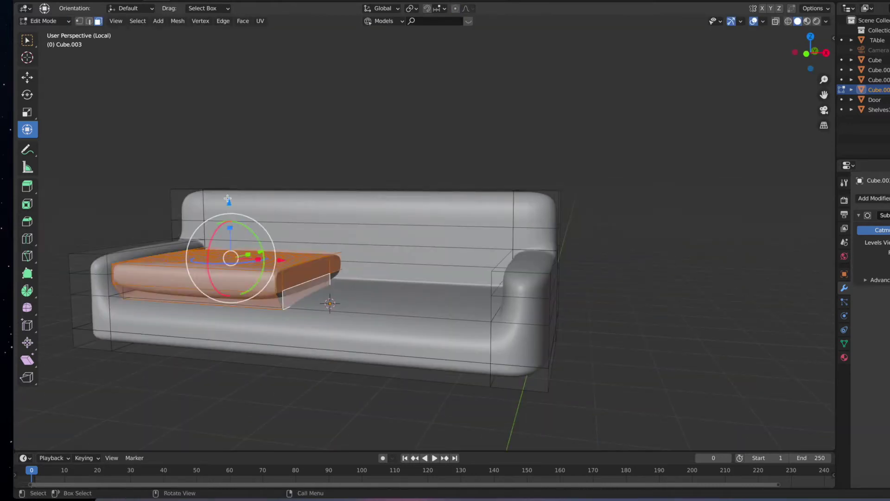
click(309, 148)
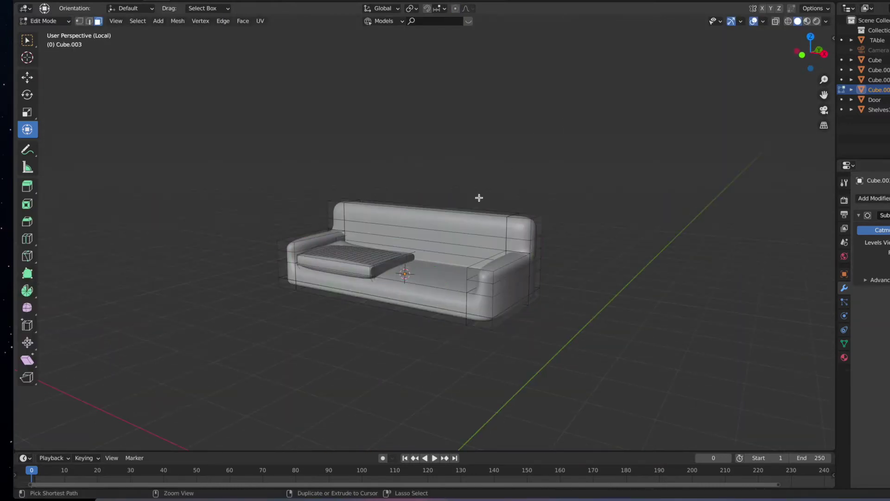
Duplicate the seat cushion beside the first one and slide an edge loop on the arm.
key(shift+d)
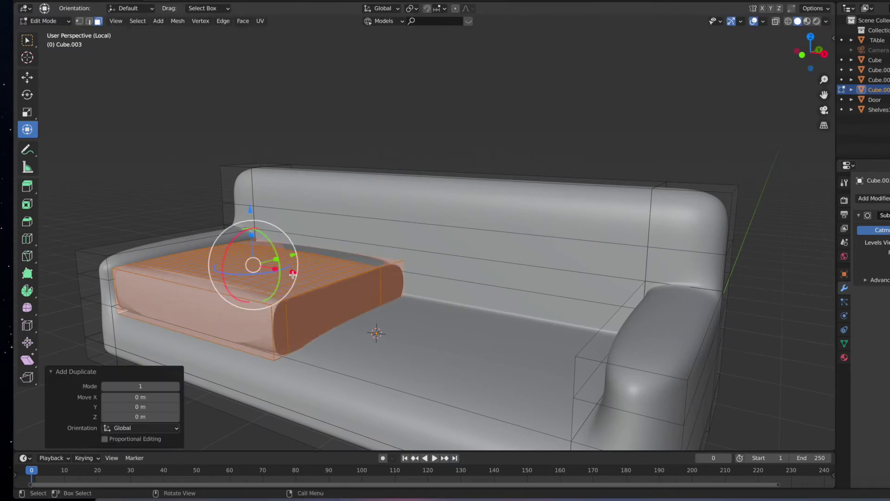
click(515, 340)
scroll(486, 338, down, 3)
middle_drag(487, 338, 474, 265)
key(g)
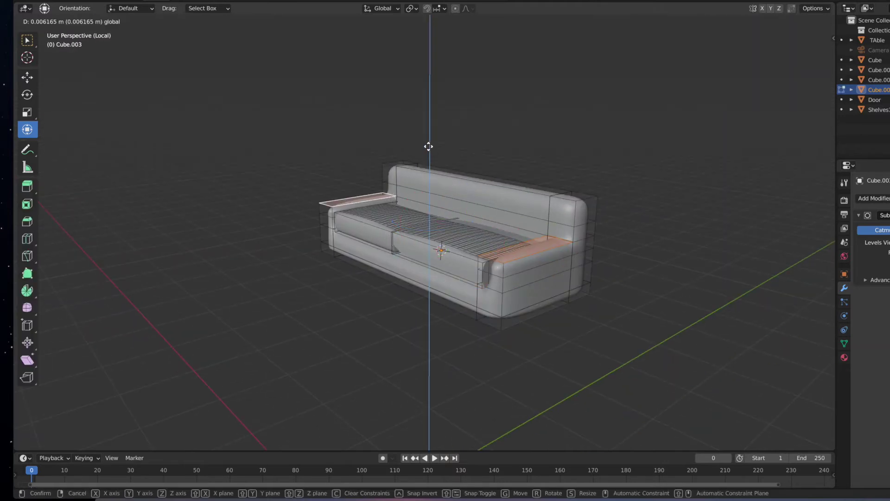
click(428, 148)
middle_drag(428, 149, 580, 187)
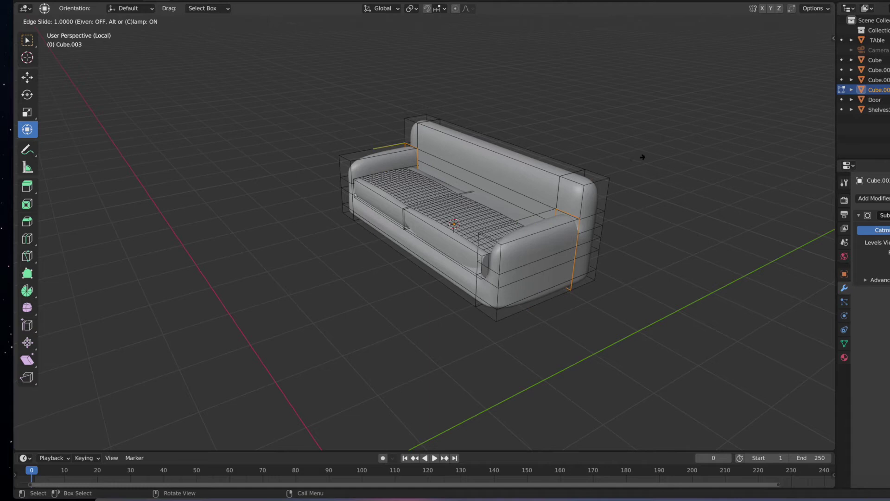
click(673, 194)
middle_drag(673, 194, 725, 175)
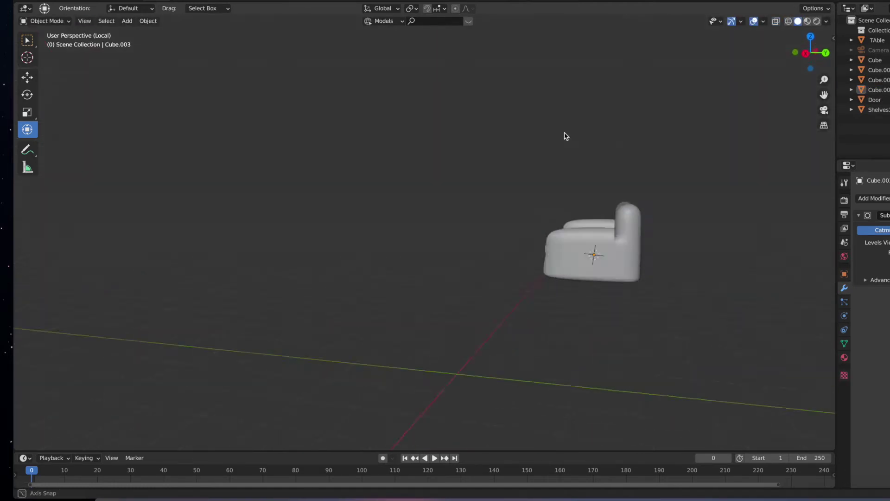
Duplicate the throw pillow along Y onto the sofa and shrink the copy.
middle_drag(756, 147, 591, 247)
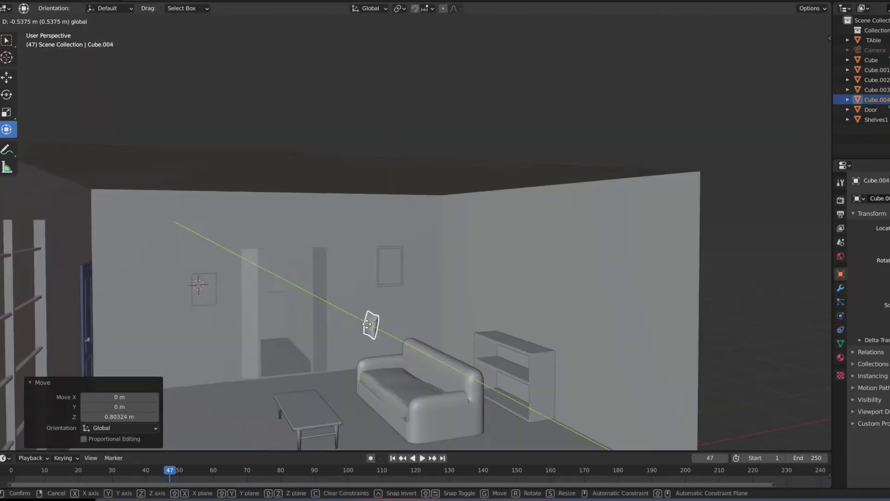
scroll(506, 309, down, 5)
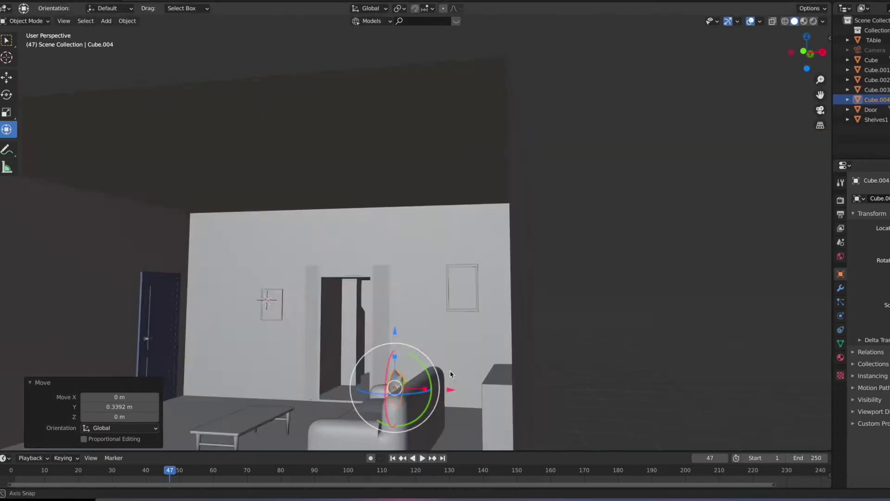
mouse_move(449, 370)
middle_down()
mouse_move(458, 388)
mouse_move(506, 383)
middle_up()
key(shift+d)
key(y)
click(476, 367)
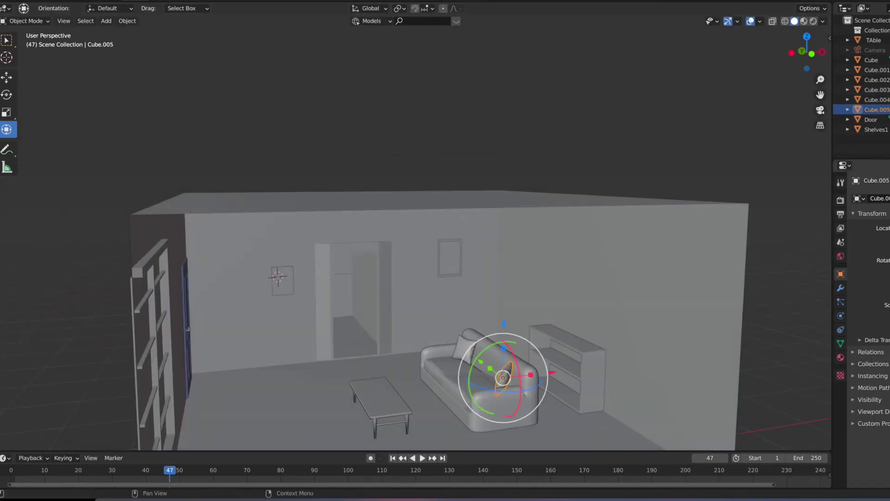
scroll(491, 371, up, 4)
middle_drag(506, 265, 418, 287)
key(s)
click(395, 293)
Duplicate the pillow again and slide the third pillow sideways along X into place.
key(shift+d)
key(Escape)
scroll(371, 282, down, 5)
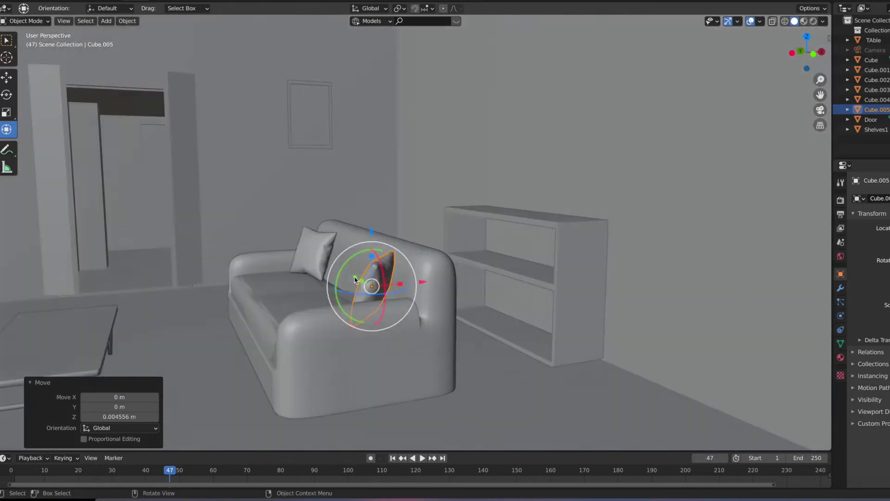
scroll(350, 255, up, 4)
scroll(345, 240, down, 4)
mouse_move(324, 251)
middle_down()
mouse_move(292, 265)
mouse_move(463, 278)
middle_up()
key(g)
key(x)
click(297, 265)
scroll(325, 264, down, 3)
middle_drag(541, 285, 634, 223)
scroll(635, 223, down, 5)
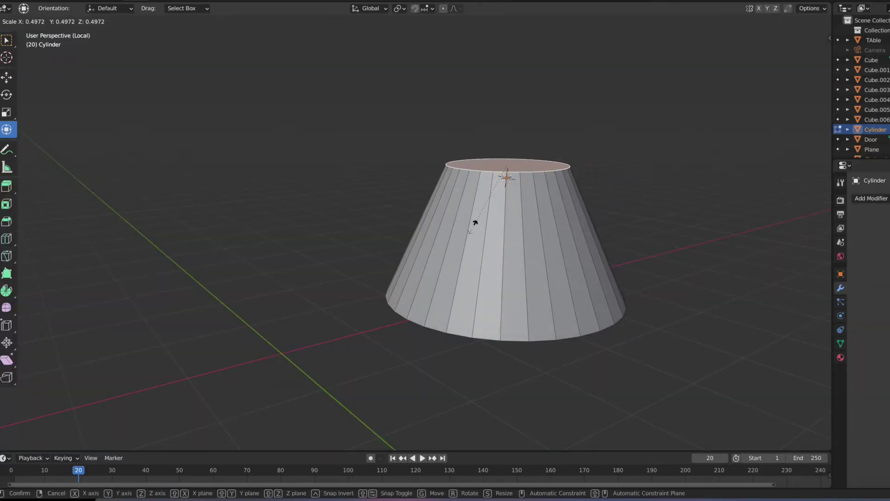
Slide a new edge loop near the top of the ceiling bowl and select its horizontal face loop.
key(Tab)
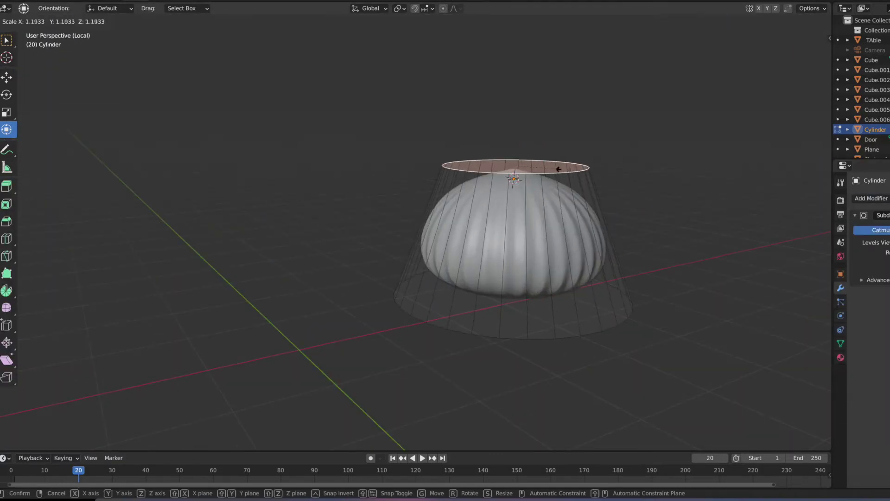
alt+click(544, 276)
key(g)
key(g)
mouse_move(544, 275)
middle_down()
mouse_move(641, 254)
mouse_move(621, 261)
middle_up()
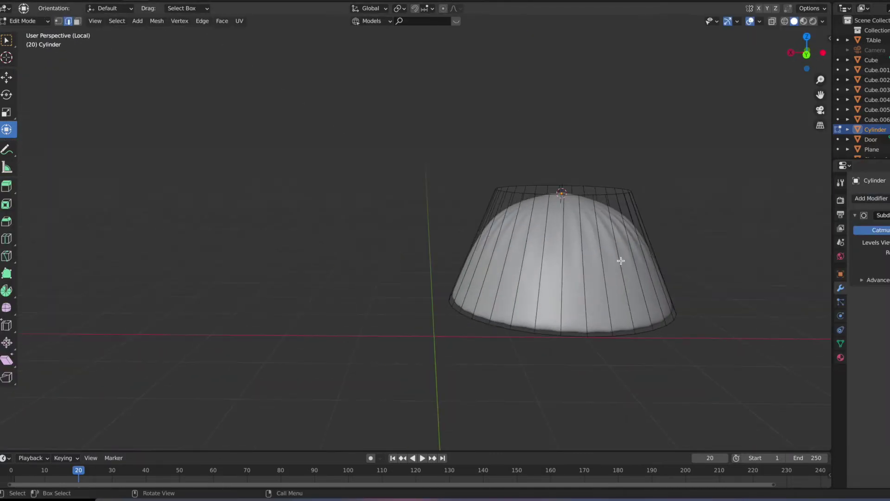
click(597, 226)
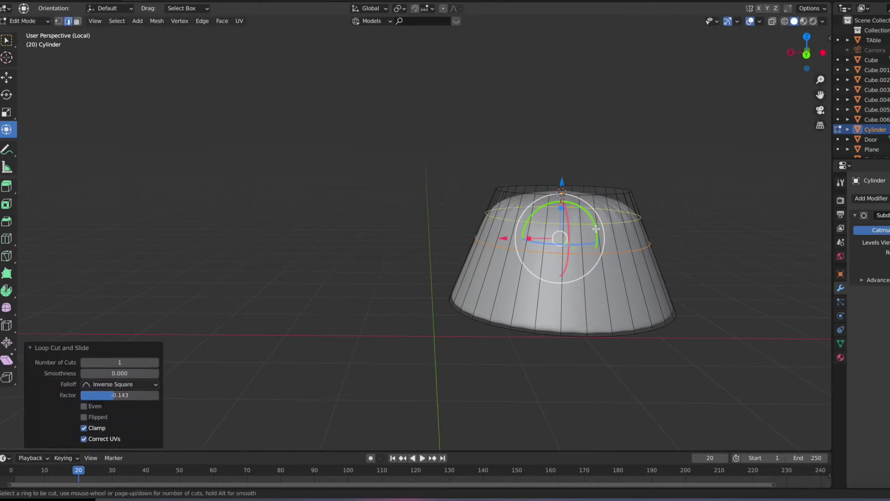
key(3)
alt+click(510, 250)
mouse_move(510, 250)
middle_down()
mouse_move(521, 233)
mouse_move(369, 268)
mouse_move(374, 295)
middle_up()
alt+click(520, 236)
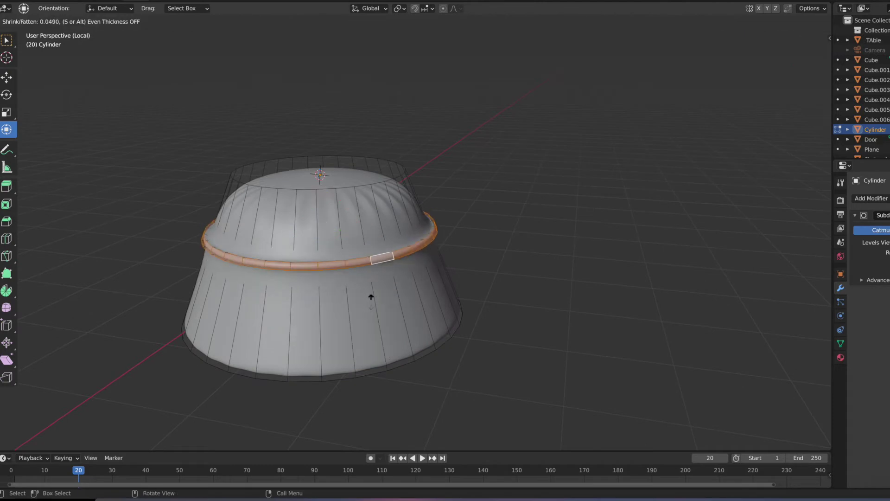
Raise the ceiling bowl upward in Object Mode.
key(Tab)
middle_drag(499, 212, 583, 312)
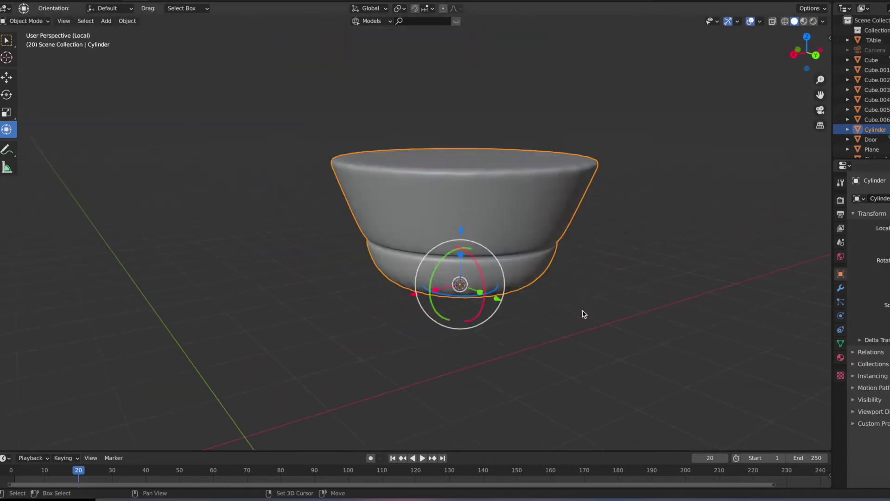
drag(464, 259, 480, 180)
click(588, 238)
Add a cylinder and scale it thin to form the downrod under the bowl.
key(shift+a)
click(648, 311)
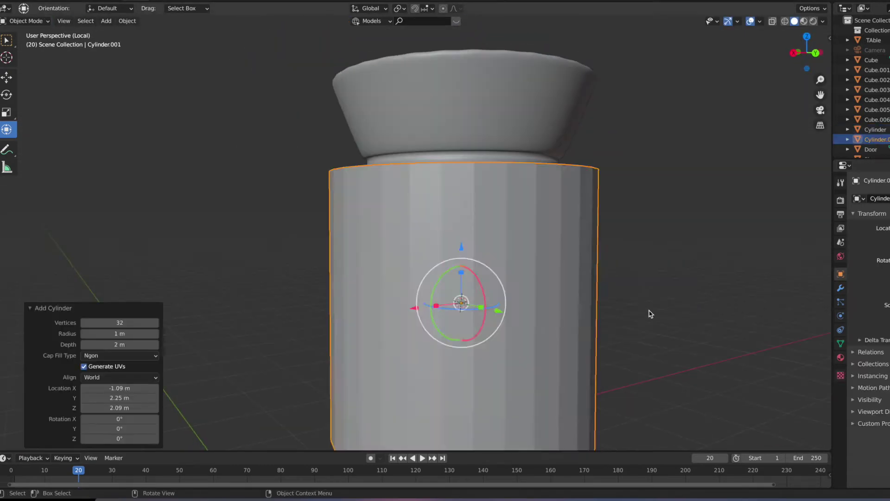
key(s)
click(523, 304)
key(KP_7)
middle_drag(523, 304, 490, 264)
key(s)
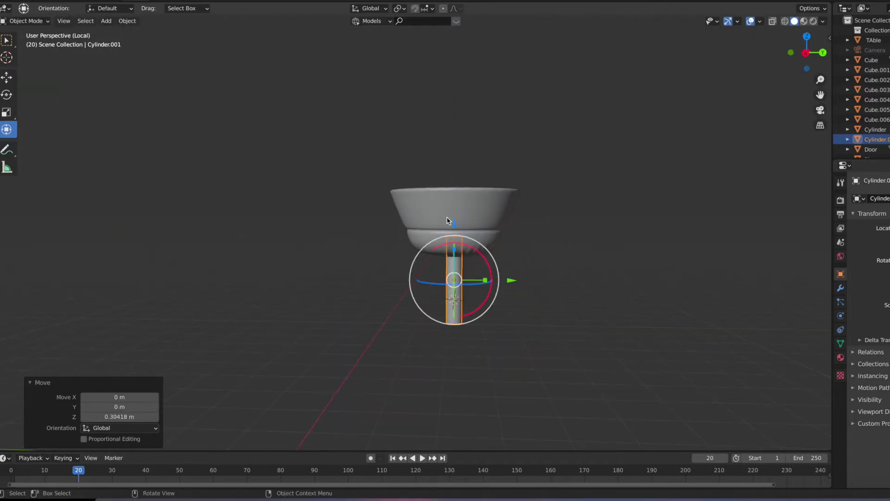
click(561, 280)
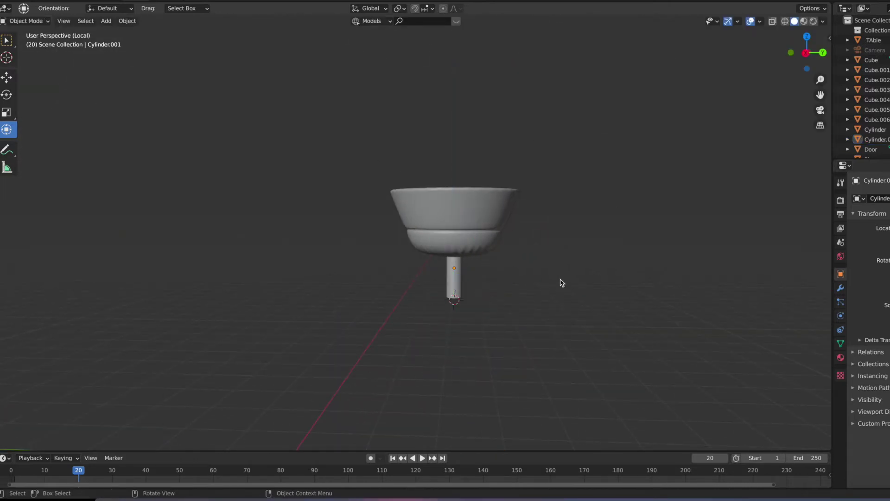
Add a larger cylinder below the rod and extrude its top face into a taper.
key(shift+a)
click(617, 344)
drag(454, 240, 482, 323)
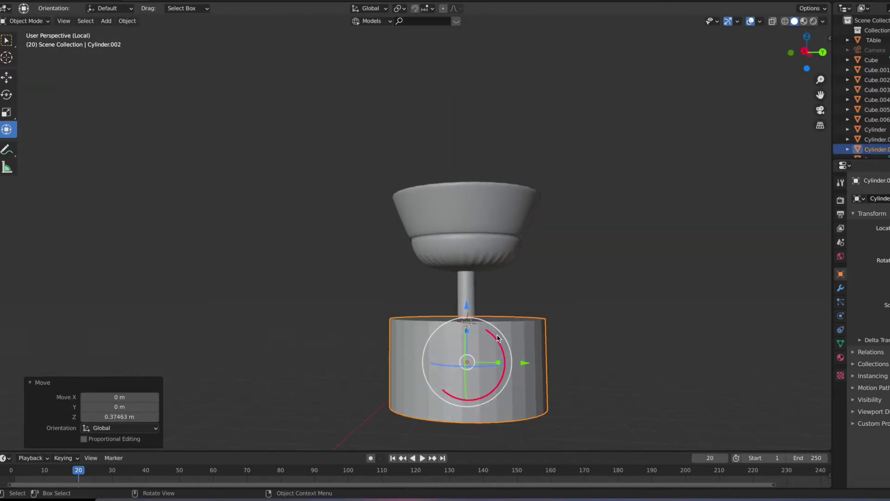
key(Tab)
scroll(483, 323, up, 2)
key(e)
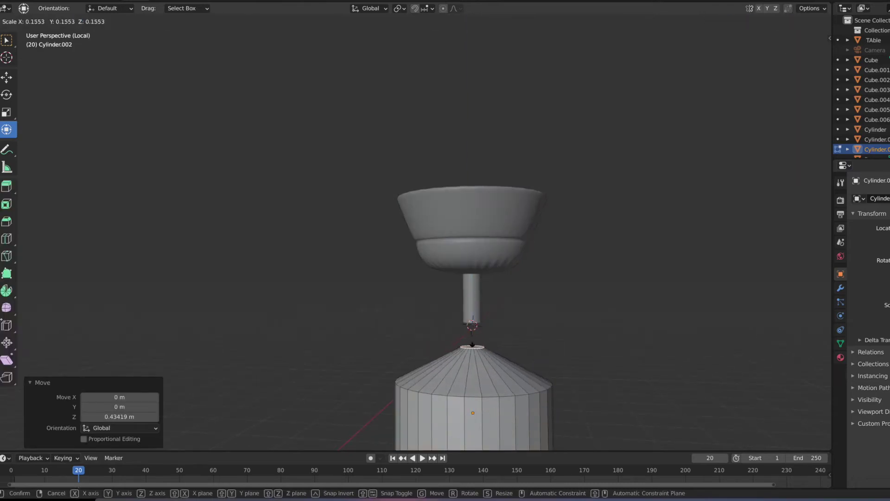
click(468, 284)
scroll(469, 284, down, 3)
Loop-cut the fan body and scale its bottom loop narrower into a taper.
key(ctrl+r)
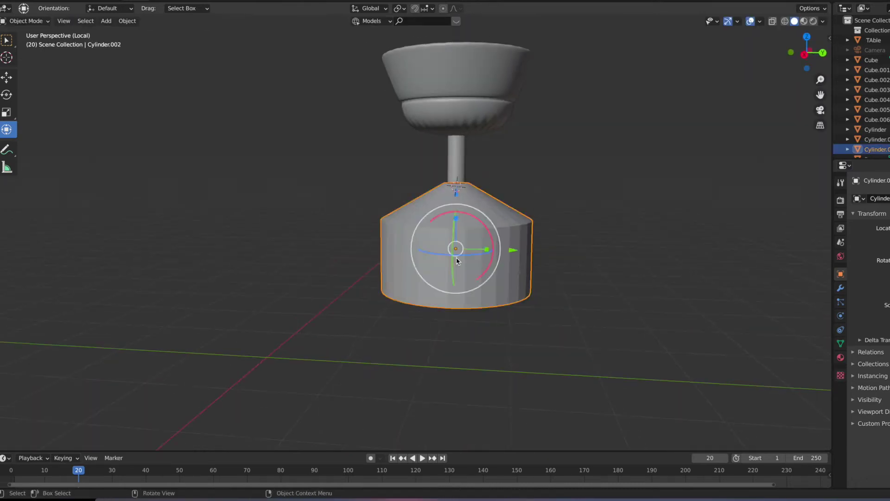
click(471, 282)
alt+click(471, 304)
key(s)
click(477, 339)
key(s)
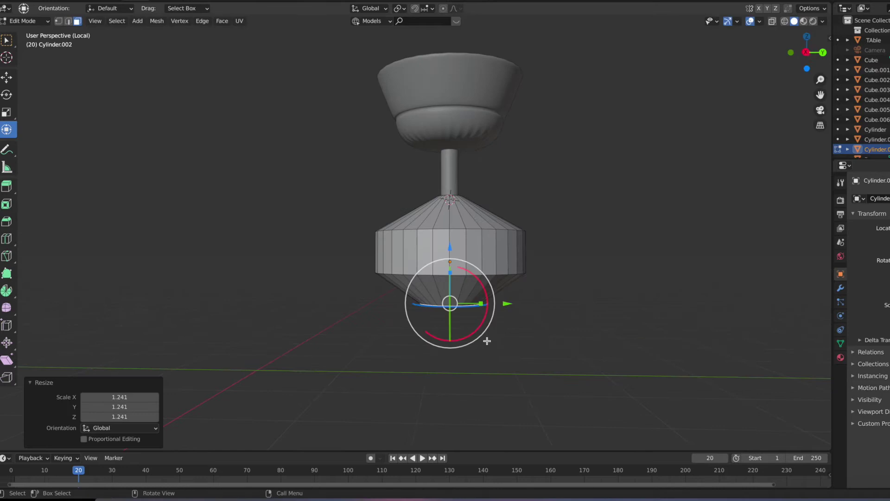
key(2)
scroll(466, 306, up, 2)
alt+click(466, 301)
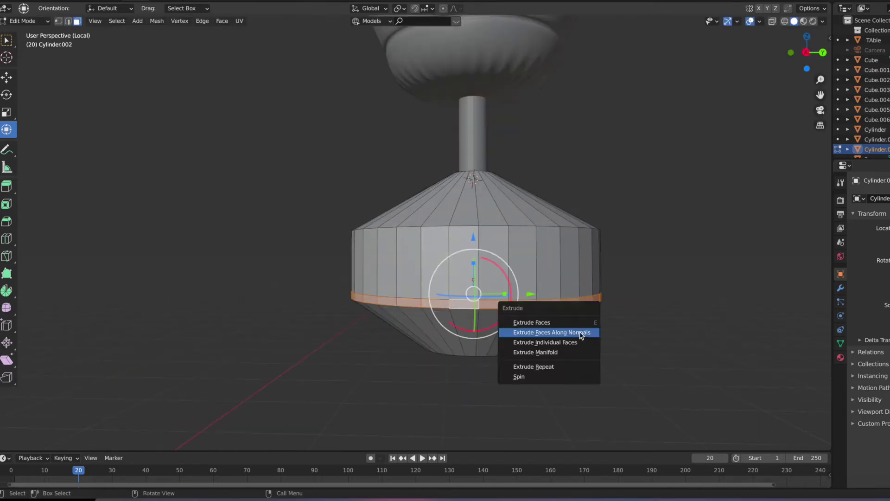
Raise the fan body up toward the downrod.
key(Escape)
key(Tab)
drag(471, 218, 477, 157)
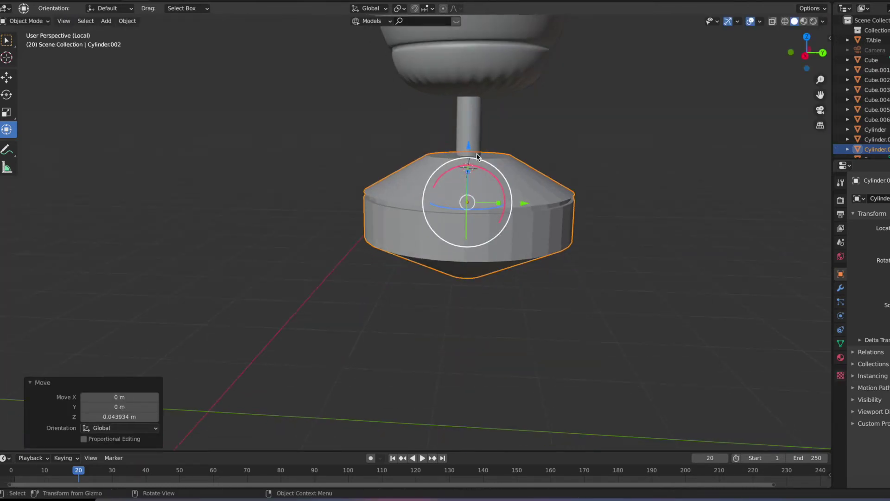
scroll(477, 157, down, 2)
Rescale the fan body's bottom cone and shift it along Z.
key(Tab)
mouse_move(502, 216)
middle_down()
mouse_move(462, 328)
mouse_move(441, 325)
middle_up()
key(g)
key(z)
click(440, 325)
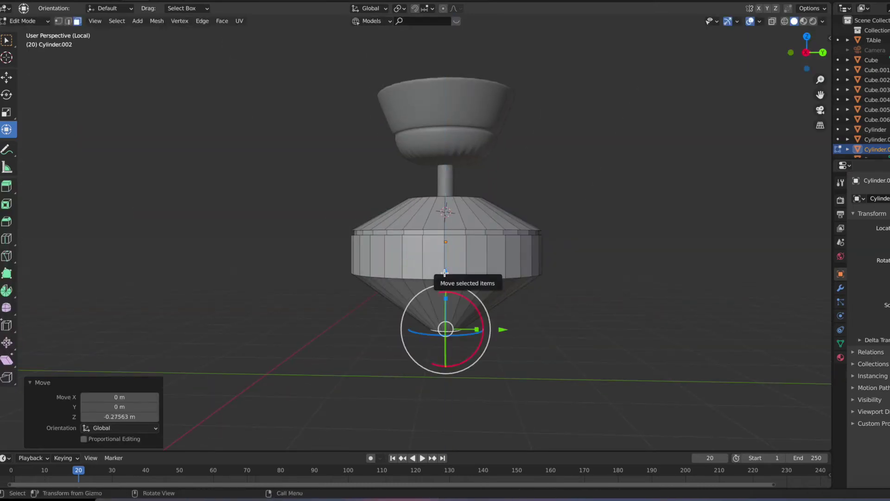
key(s)
click(450, 269)
middle_drag(449, 269, 465, 334)
key(g)
key(z)
click(455, 259)
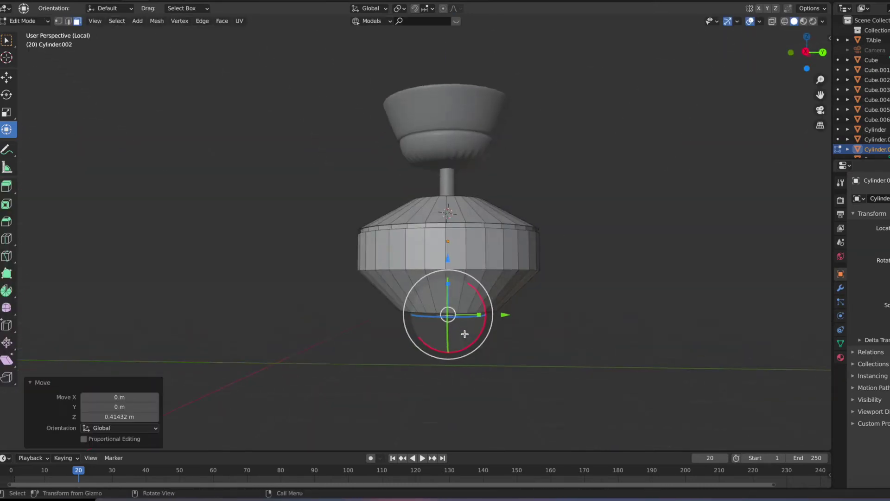
Reposition the whole fan body along Z in Object Mode.
key(Tab)
key(g)
key(z)
click(501, 212)
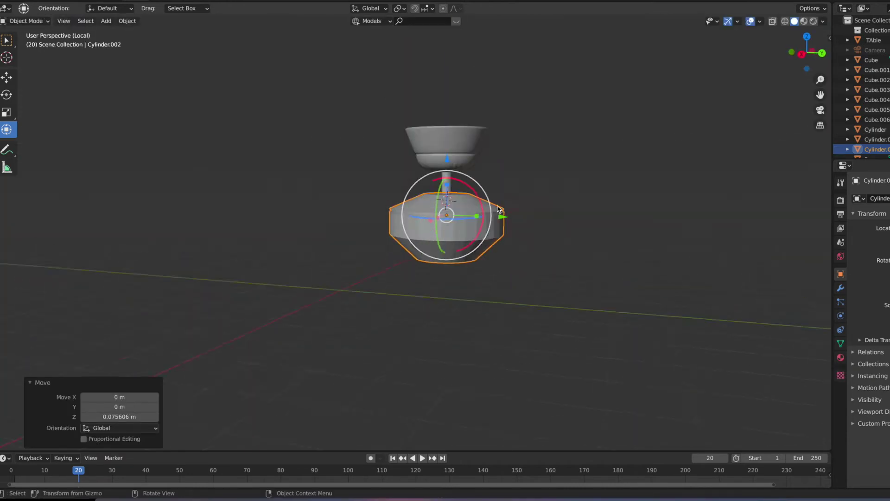
middle_drag(512, 200, 556, 194)
click(570, 192)
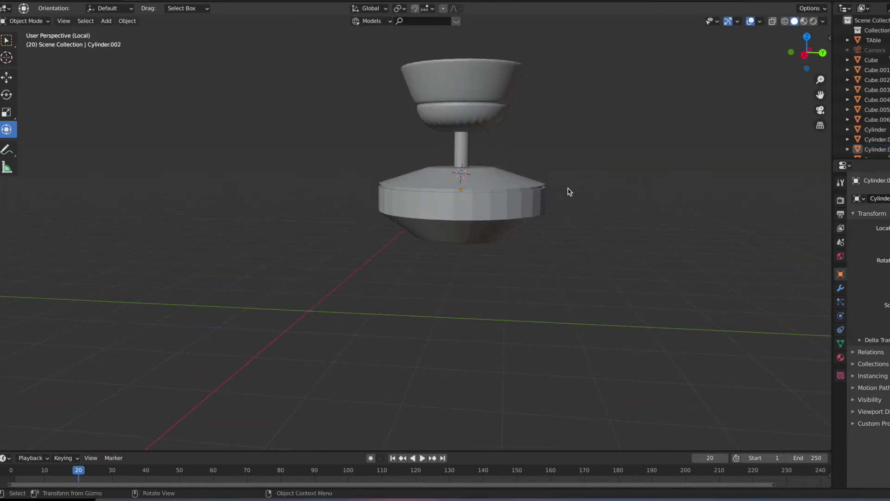
Inset the bottom cone faces individually and push them inward as recessed vent slots.
key(Tab)
scroll(570, 191, up, 3)
alt+click(538, 229)
key(alt+e)
key(Escape)
key(i)
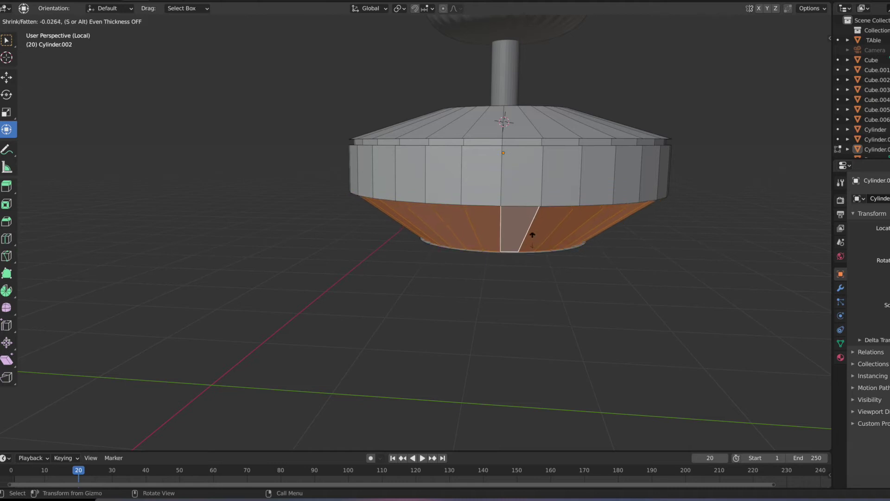
key(i)
click(573, 220)
key(alt+e)
scroll(575, 259, down, 3)
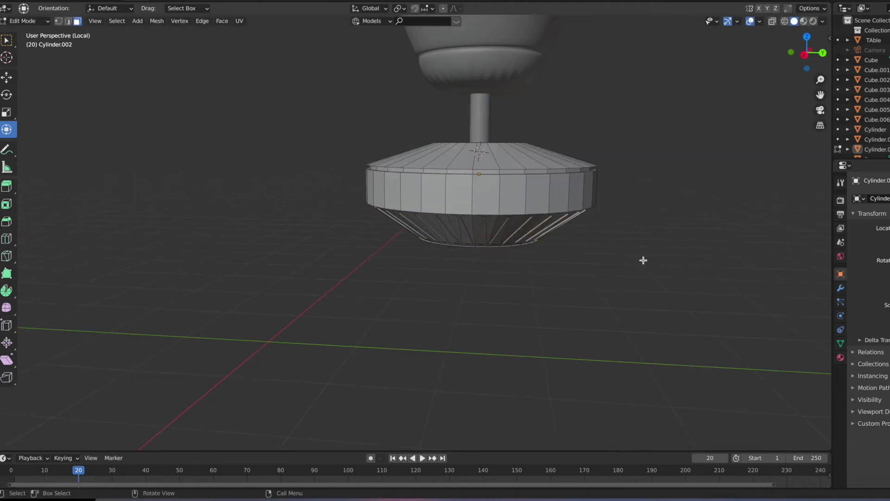
Add a loop cut and extrude the face ring around the stem into a collar.
key(ctrl+r)
click(506, 213)
alt+click(592, 196)
middle_drag(487, 210, 642, 234)
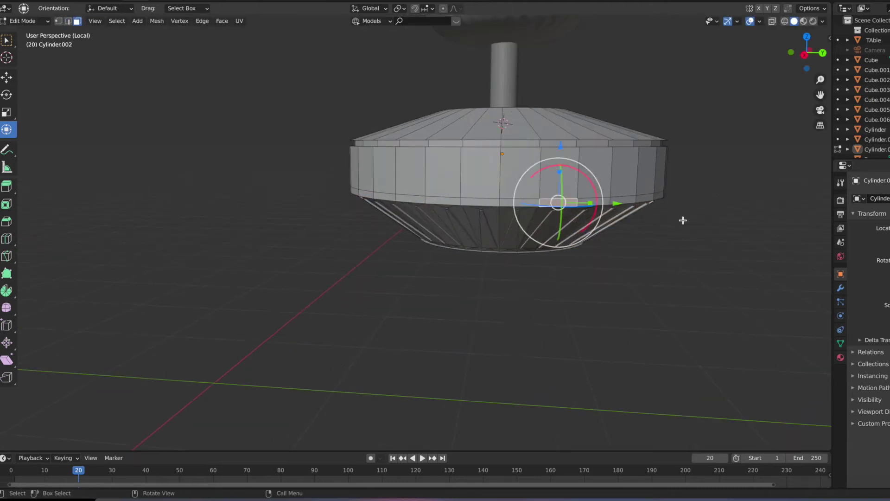
alt+click(496, 153)
key(e)
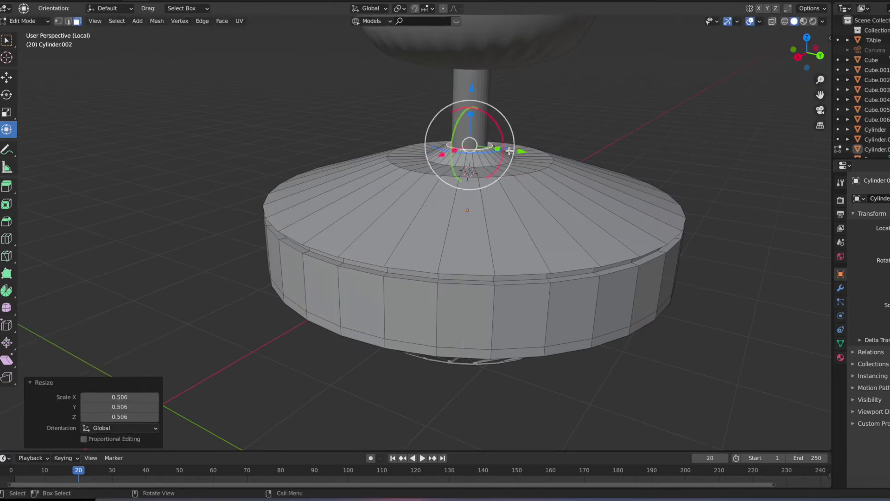
Move the bottom cap face up along Z.
mouse_move(522, 123)
middle_down()
mouse_move(489, 177)
mouse_move(520, 205)
middle_up()
click(453, 345)
key(g)
key(z)
click(458, 282)
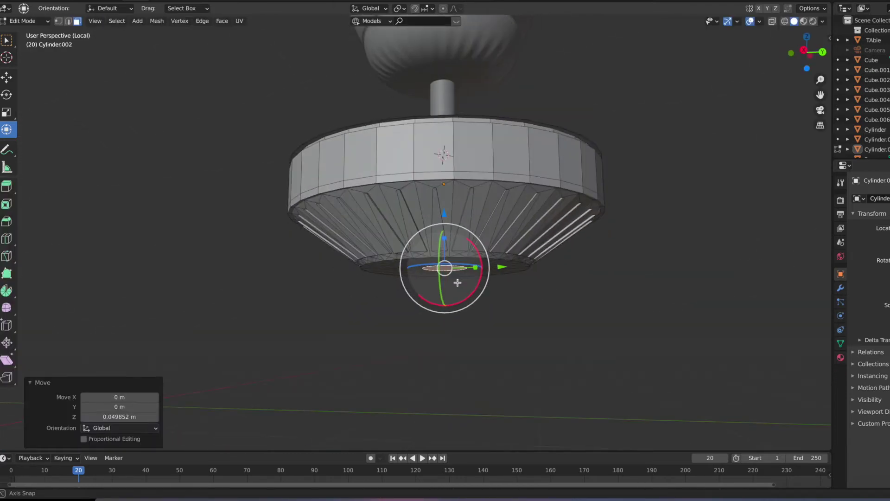
Add a new cylinder, move it along Z and narrow it without changing height.
key(Tab)
key(shift+a)
key(g)
key(z)
key(s)
key(shift+z)
Position the new cylinder under the fan body and widen it with S Shift+Z.
key(g)
key(z)
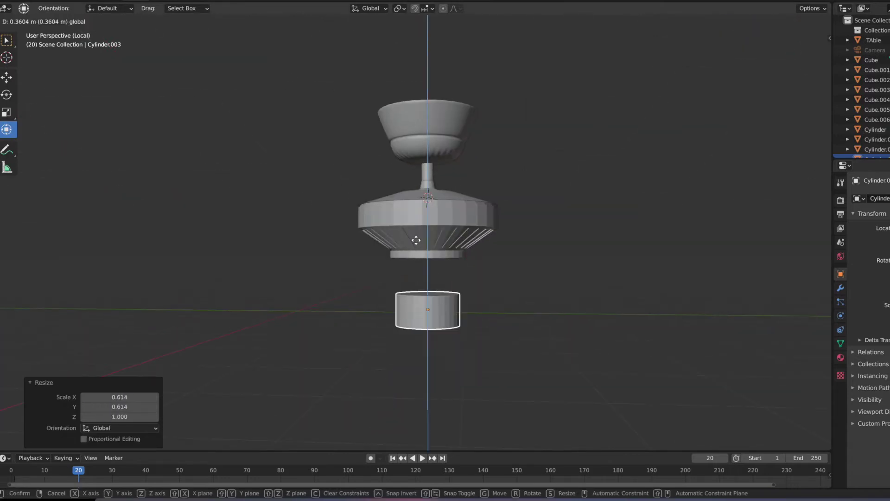
click(416, 240)
mouse_move(416, 240)
middle_down()
mouse_move(411, 120)
mouse_move(481, 308)
mouse_move(677, 150)
middle_up()
key(s)
key(shift+z)
click(481, 307)
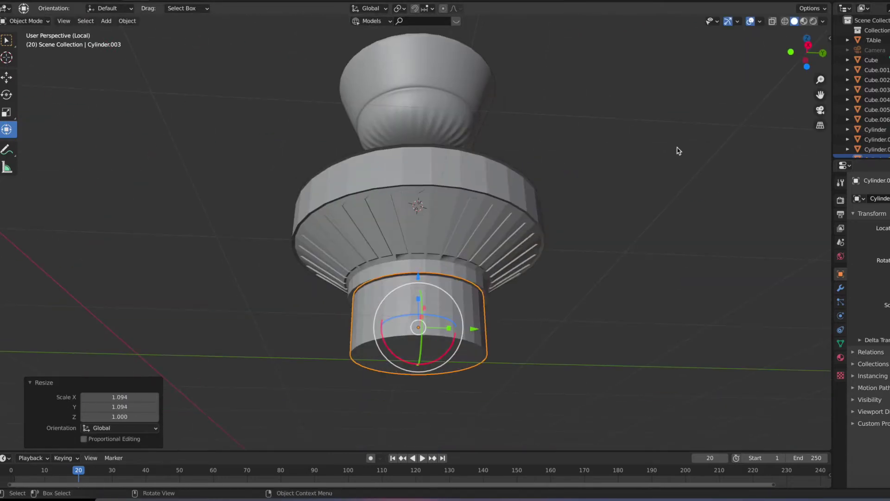
Extrude the cylinder's bottom face and narrow it into a tapered light housing.
key(Tab)
click(420, 359)
key(e)
click(435, 356)
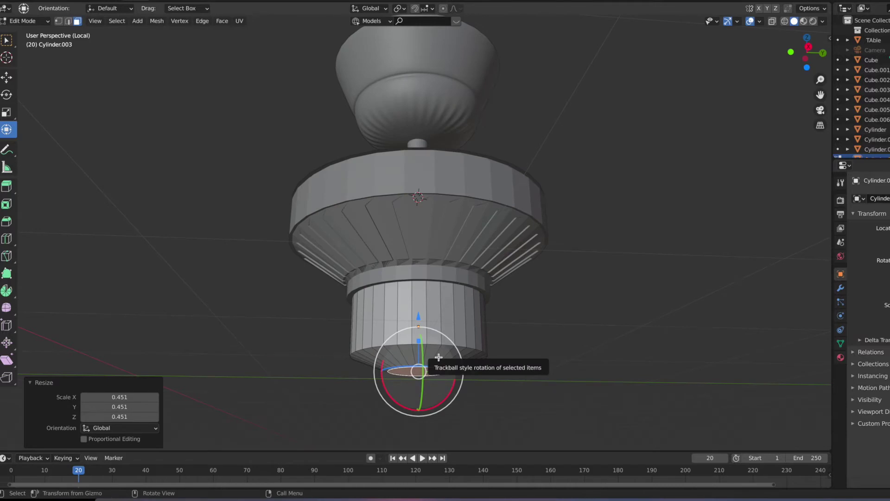
key(shift+z)
middle_drag(546, 282, 564, 387)
key(shift+z)
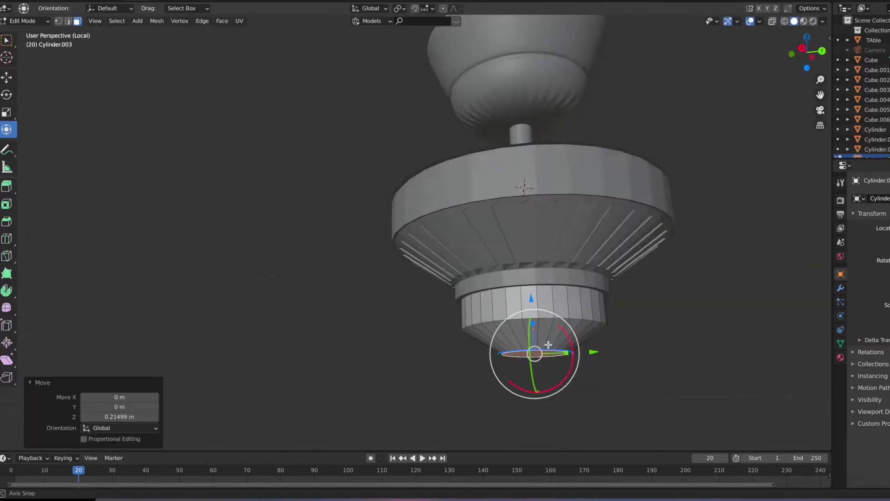
scroll(641, 327, up, 3)
click(641, 327)
Select an edge loop on the dome, exit Edit Mode and add another 32-vertex cylinder.
mouse_move(632, 345)
middle_down()
mouse_move(598, 342)
mouse_move(642, 382)
mouse_move(509, 244)
mouse_move(487, 330)
mouse_move(563, 338)
mouse_move(465, 330)
mouse_move(478, 355)
middle_up()
alt+click(598, 341)
scroll(509, 245, up, 3)
key(Tab)
scroll(479, 355, down, 5)
scroll(479, 356, up, 2)
key(shift+a)
Add a cylinder beside the fan, move it along Z and flatten its height.
click(541, 334)
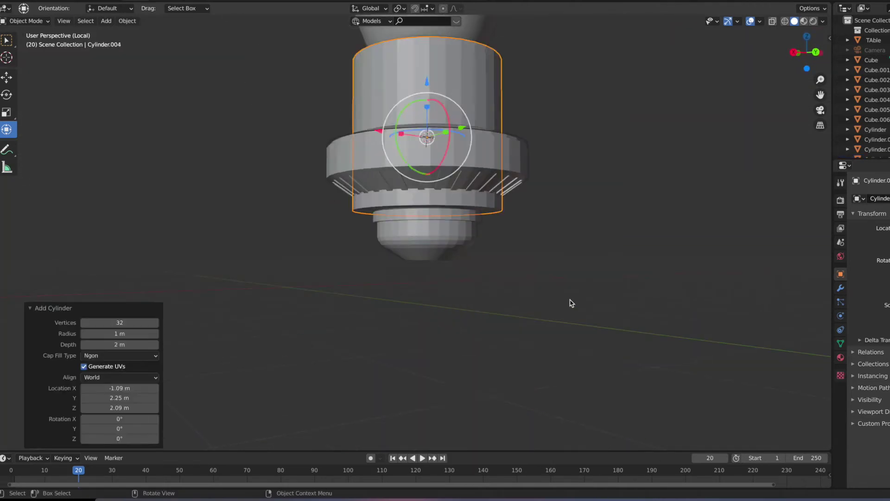
key(g)
key(z)
click(510, 260)
middle_drag(510, 260, 453, 212)
key(y)
click(427, 177)
middle_drag(427, 177, 471, 199)
key(s)
key(z)
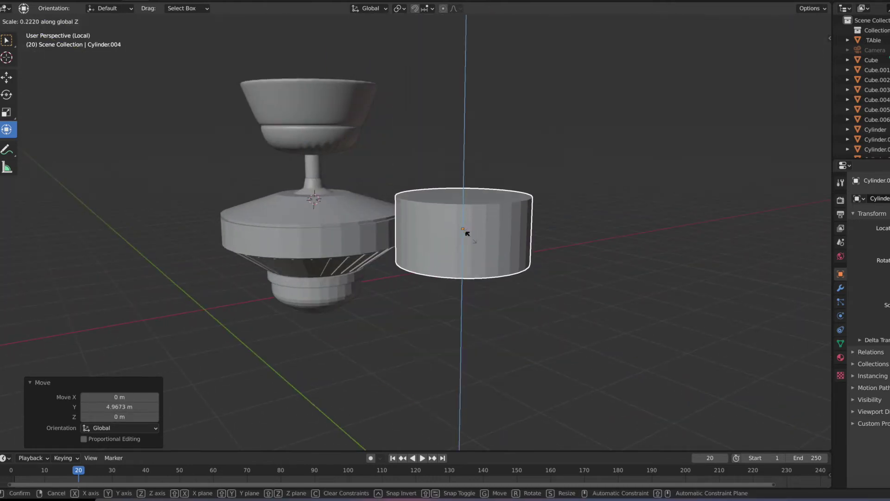
In Edit Mode, taper the cylinder's top face and pinch a loop inward into a waist.
key(Tab)
click(481, 211)
key(s)
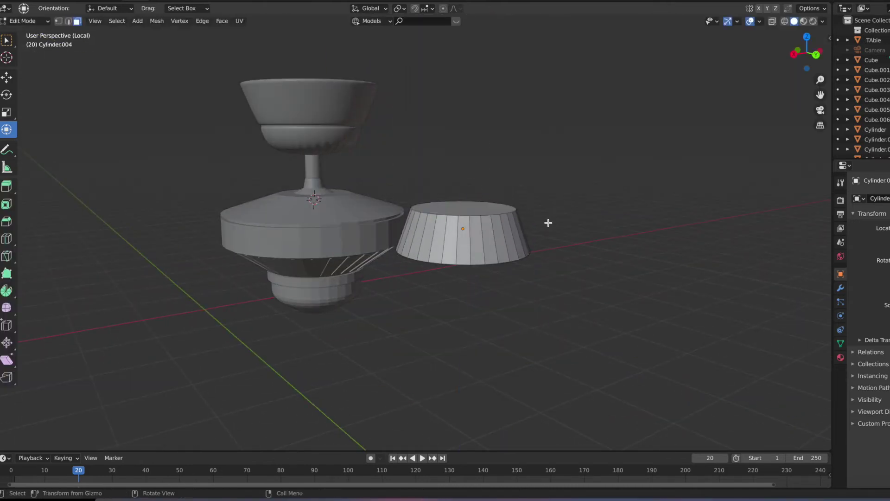
key(s)
click(566, 229)
middle_drag(566, 229, 510, 157)
scroll(508, 154, up, 2)
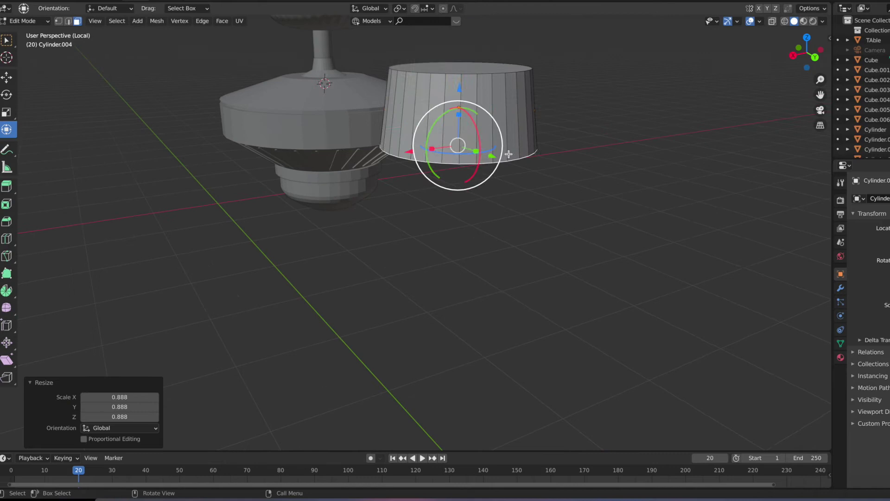
click(484, 110)
key(s)
mouse_move(497, 109)
middle_down()
mouse_move(537, 203)
mouse_move(454, 302)
middle_up()
In face select mode, select the bottom face and start moving it, then cancel the move.
key(3)
click(454, 318)
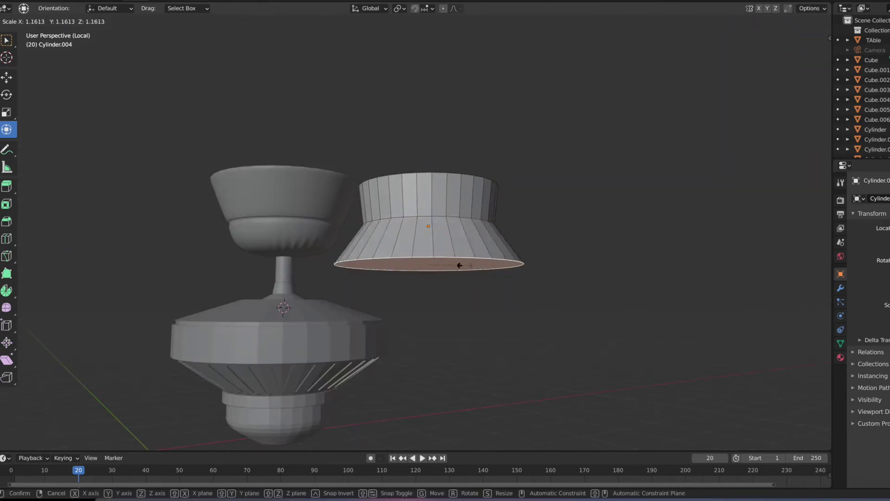
key(g)
key(z)
click(447, 236)
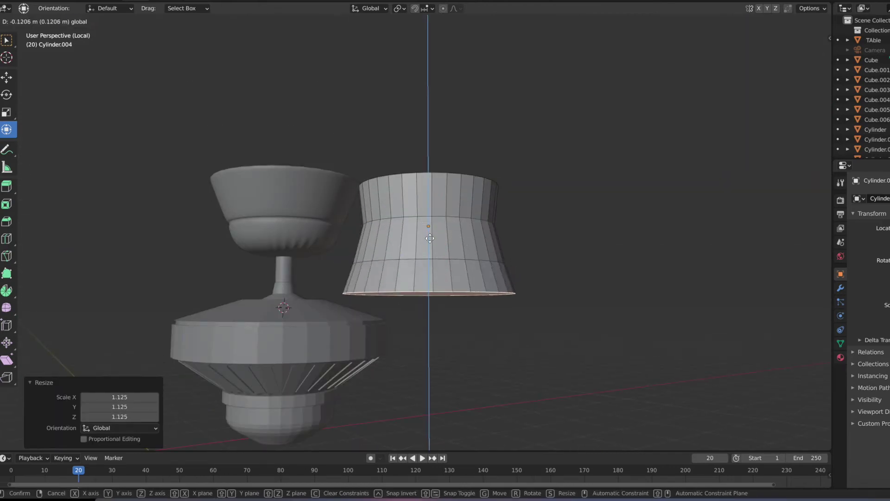
right_click(429, 239)
mouse_move(430, 238)
middle_down()
mouse_move(558, 241)
mouse_move(466, 237)
middle_up()
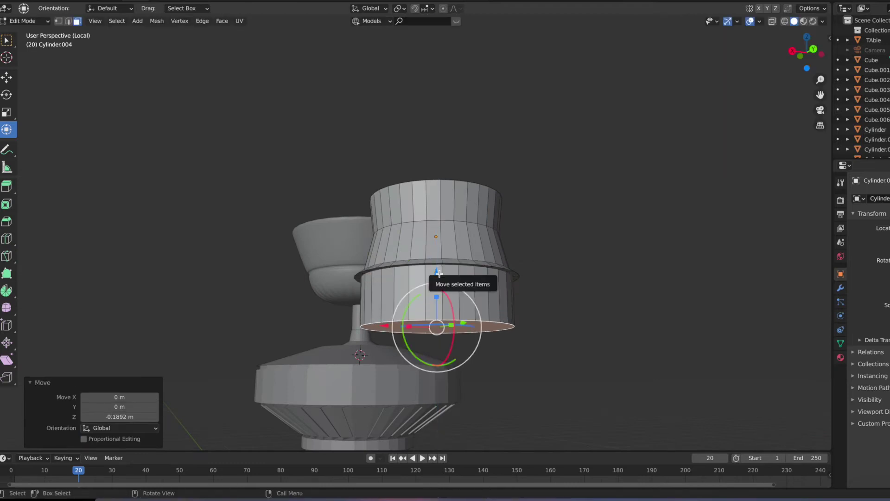
Add a loop cut around the body, scale it outward into a shoulder and bevel it.
key(ctrl+r)
click(436, 290)
key(s)
click(579, 278)
key(ctrl+b)
key(Escape)
middle_drag(579, 278, 328, 193)
drag(328, 193, 568, 262)
With see-through view on, select and narrow the upper faces, then finish the rim bevel.
key(alt+z)
key(3)
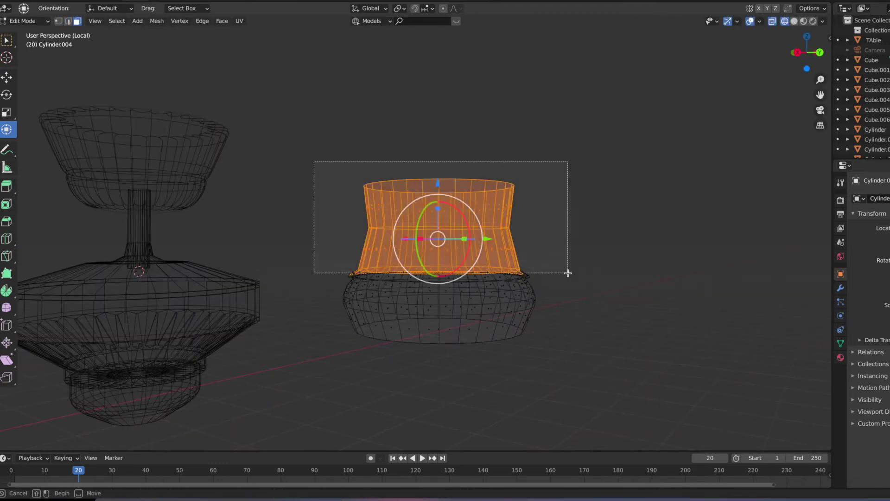
middle_drag(568, 273, 593, 268)
key(s)
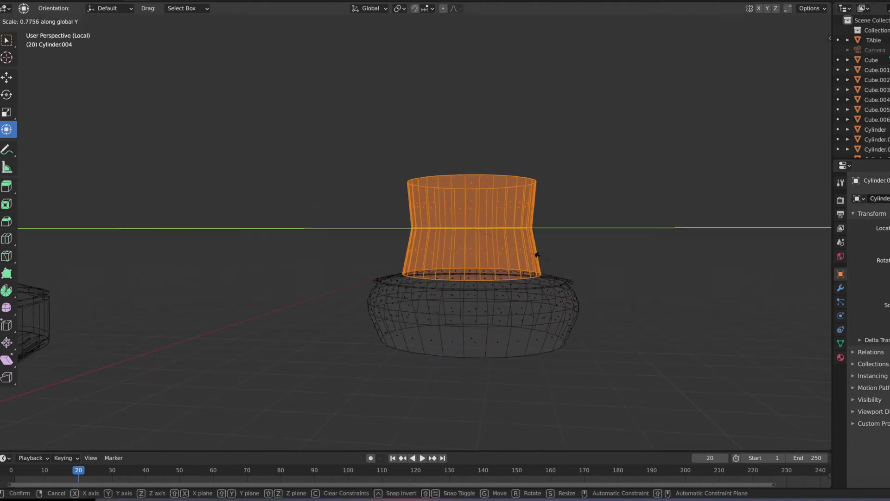
click(537, 254)
key(alt+z)
alt+click(445, 285)
click(471, 271)
scroll(541, 213, down, 3)
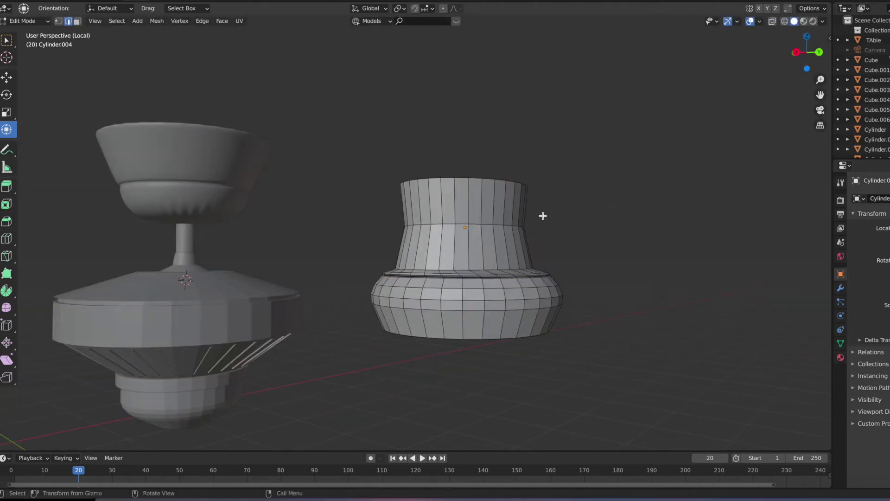
Shrink the top face into a narrow neck and check the shape in Object Mode.
click(490, 162)
key(s)
click(529, 181)
middle_drag(528, 180, 537, 178)
key(2)
alt+click(520, 253)
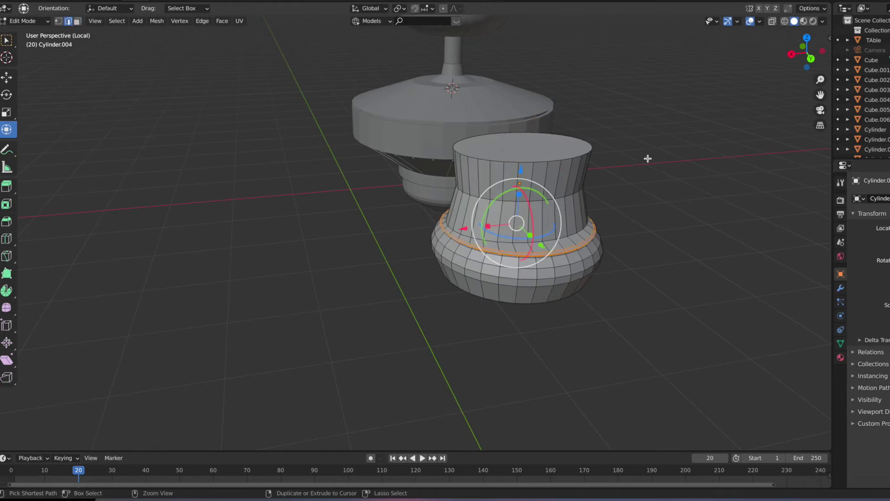
mouse_move(592, 159)
middle_down()
mouse_move(592, 115)
mouse_move(606, 213)
mouse_move(742, 92)
middle_up()
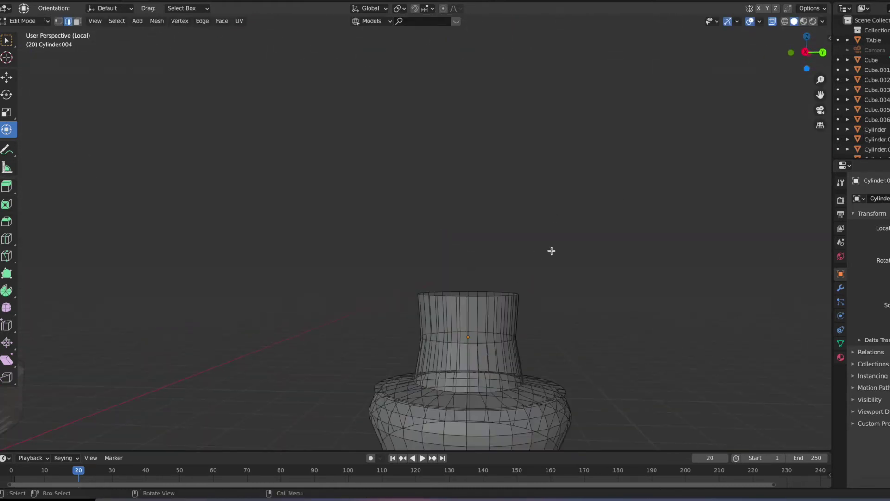
key(Tab)
scroll(530, 254, up, 3)
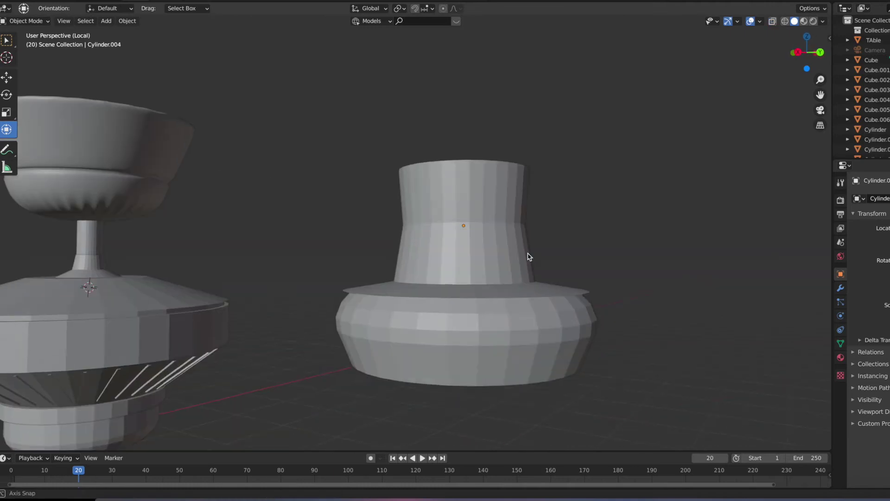
key(Tab)
key(shift+z)
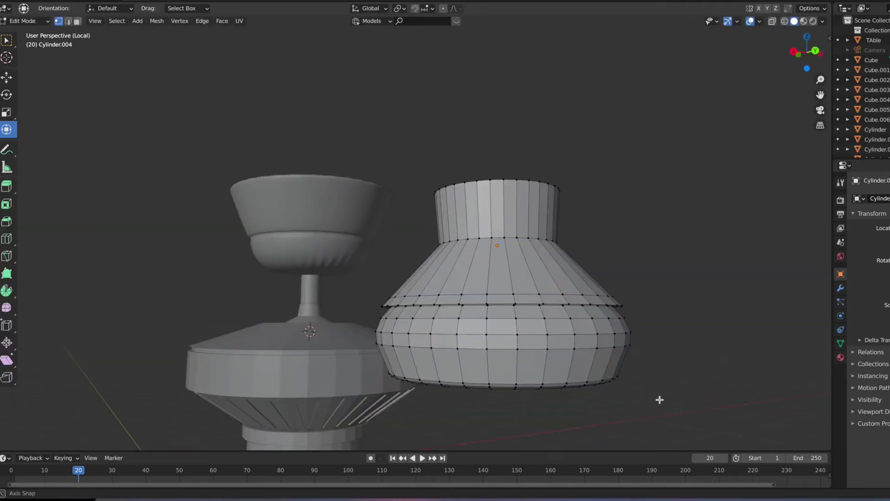
Extrude the bottom edge loop downward twice, widening the new bottom rim.
middle_drag(659, 400, 495, 333)
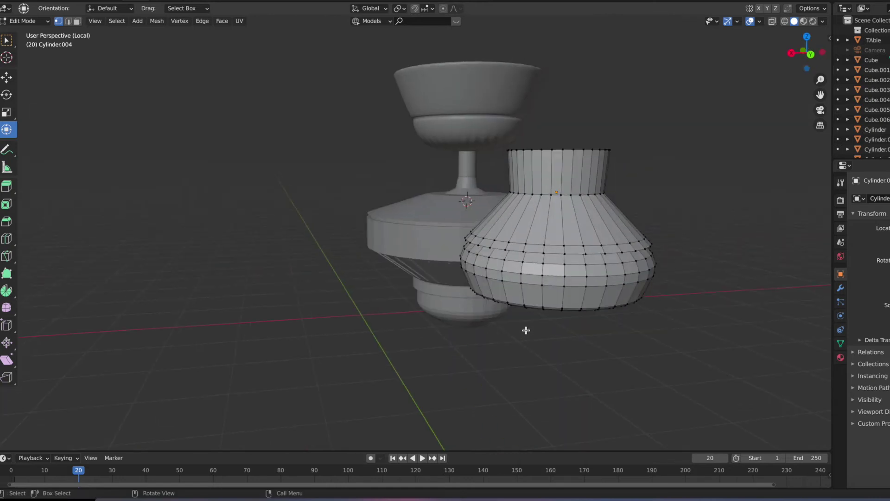
key(2)
mouse_move(578, 302)
middle_down()
mouse_move(530, 262)
mouse_move(488, 324)
middle_up()
alt+click(510, 259)
key(e)
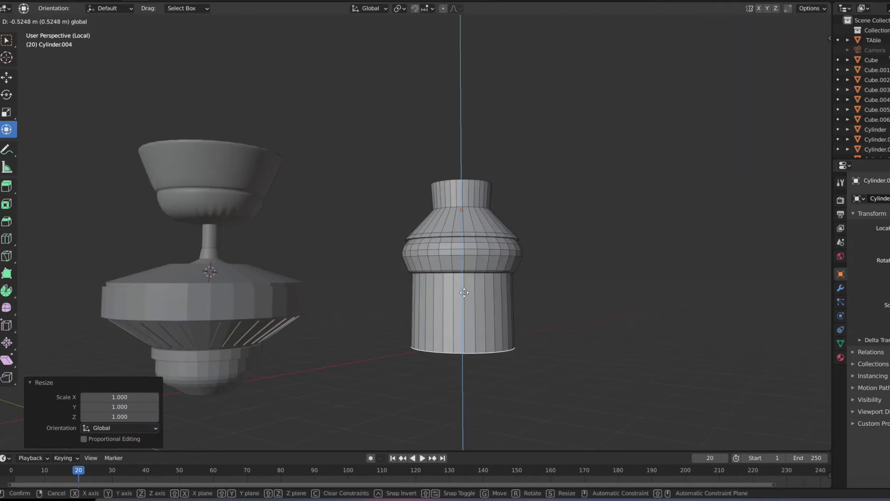
click(458, 357)
scroll(452, 324, down, 2)
key(e)
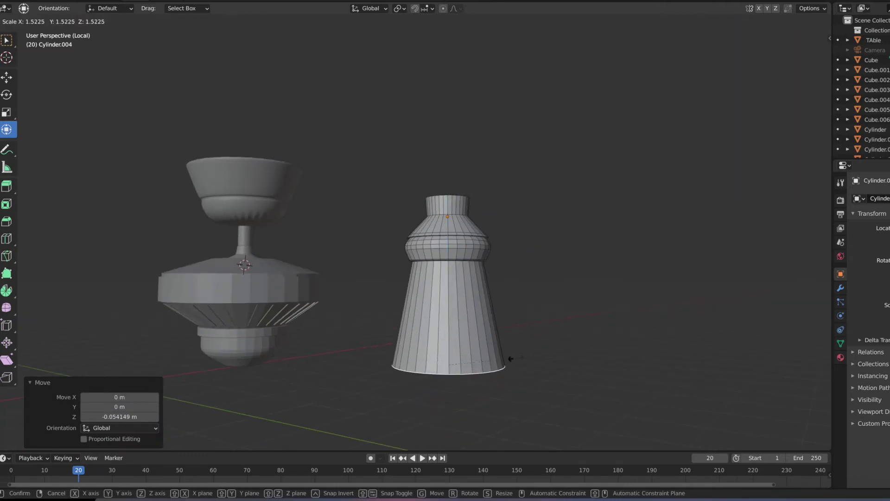
click(461, 236)
Add a loop cut on the lower body and pinch it inward into a waist.
key(ctrl+r)
click(488, 299)
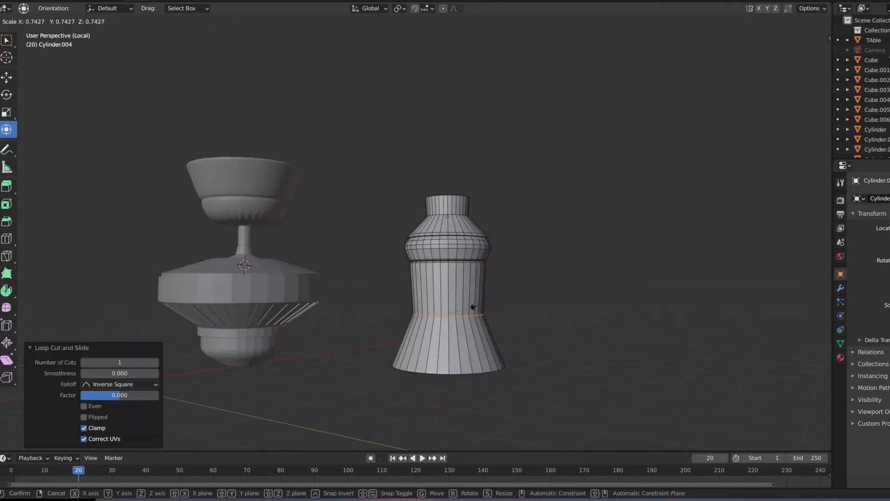
click(478, 337)
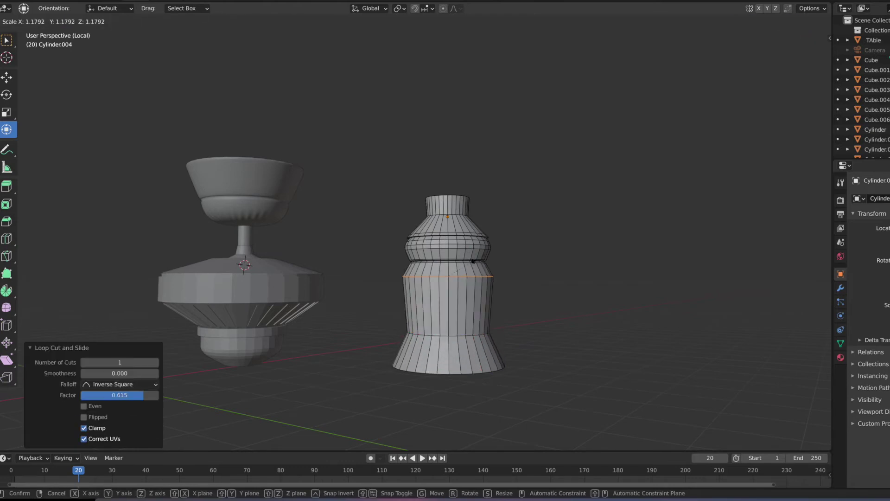
click(532, 262)
click(502, 306)
key(s)
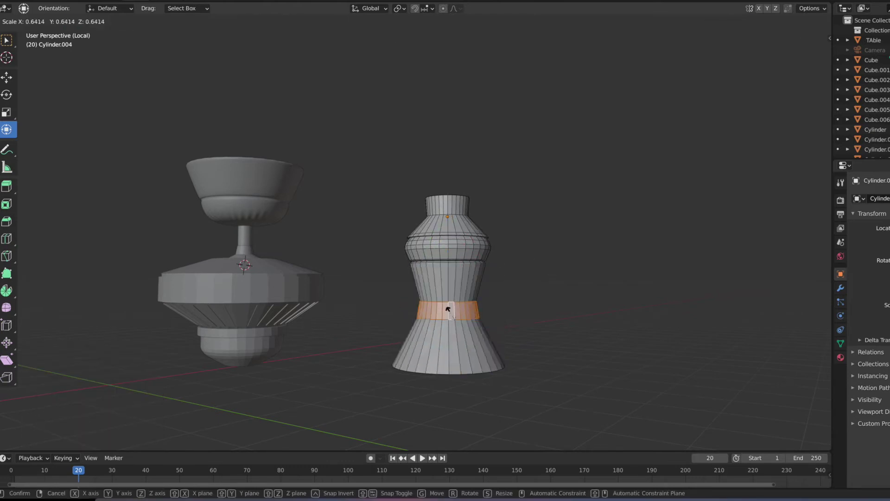
click(449, 310)
mouse_move(448, 309)
middle_down()
mouse_move(566, 268)
mouse_move(539, 269)
mouse_move(490, 408)
middle_up()
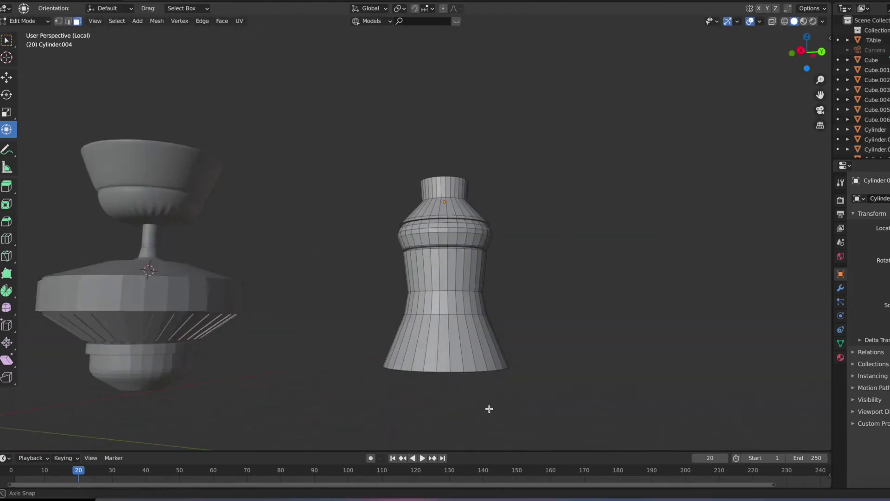
Box-select the lower part in see-through view, then scale and bevel it.
key(b)
key(shift+z)
drag(368, 248, 539, 392)
click(537, 390)
key(shift+z)
mouse_move(537, 390)
middle_down()
mouse_move(574, 242)
mouse_move(474, 342)
mouse_move(544, 326)
middle_up()
key(alt+a)
click(463, 353)
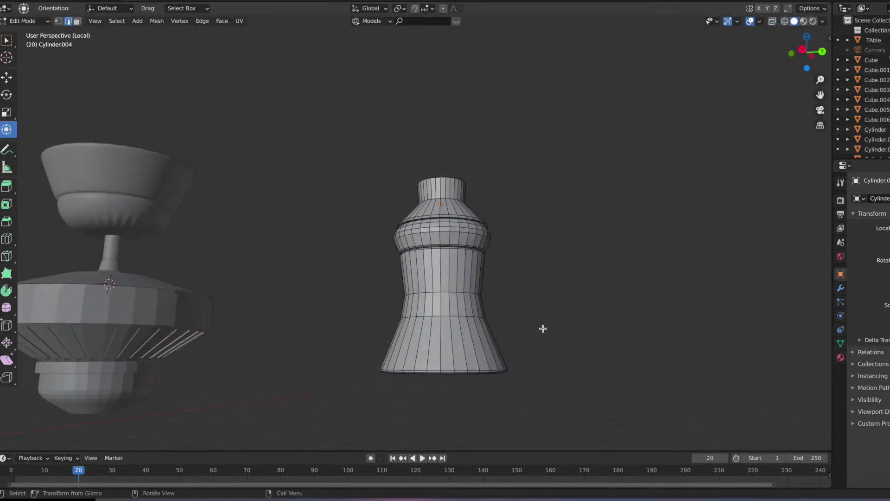
click(476, 255)
Reselect the lower bell in see-through view and adjust it, then inspect from another side.
middle_drag(476, 255, 534, 299)
key(shift+z)
drag(366, 258, 537, 417)
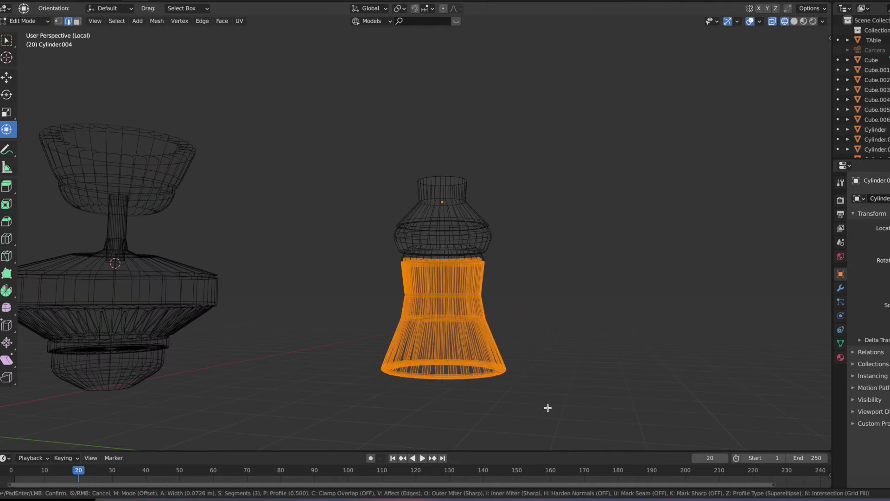
click(548, 407)
middle_drag(547, 407, 394, 281)
key(shift+z)
key(shift+z)
middle_drag(566, 417, 399, 264)
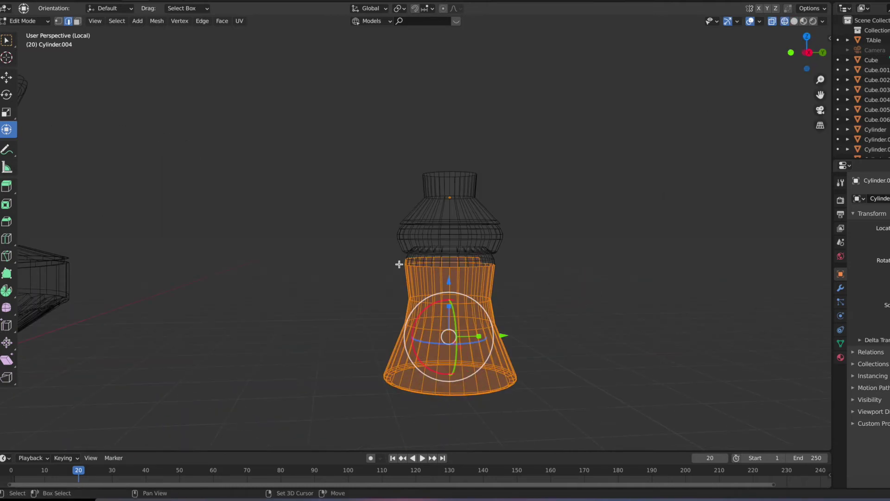
Shrink the shade and move it along Z up beneath the fan's light housing.
click(374, 245)
scroll(320, 273, up, 2)
key(s)
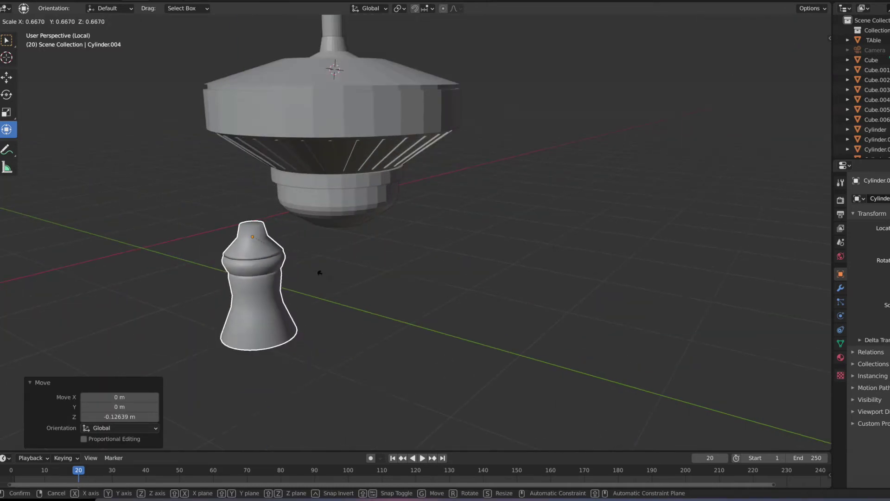
click(295, 150)
mouse_move(296, 153)
middle_down()
mouse_move(472, 284)
mouse_move(538, 278)
middle_up()
key(g)
key(z)
click(497, 257)
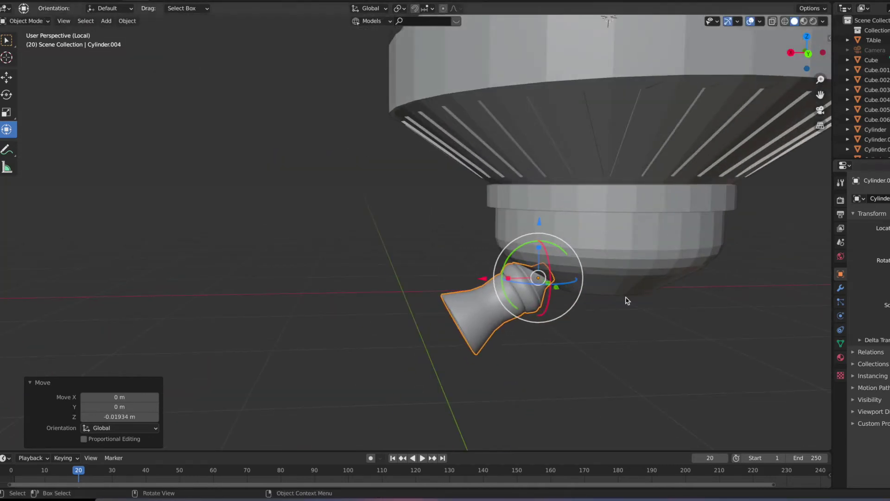
Select the bell part with L for the Bulb material and resize the shade.
middle_drag(627, 300, 617, 297)
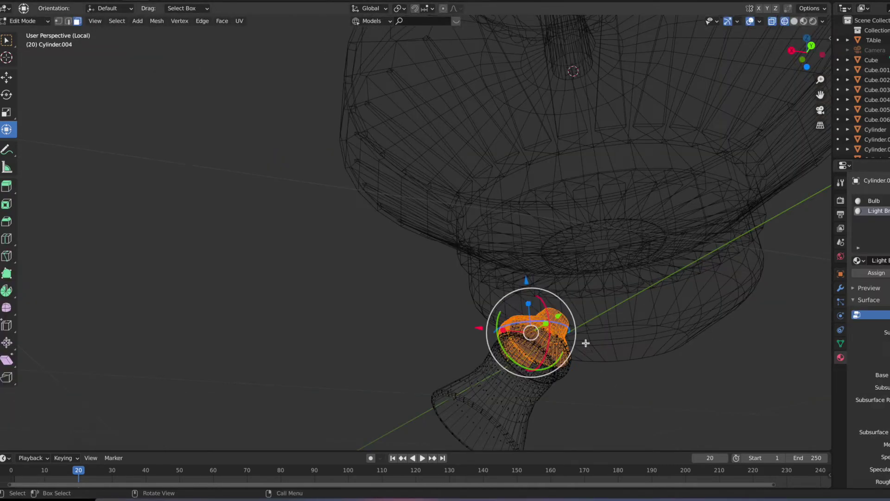
mouse_move(573, 359)
middle_down()
mouse_move(698, 394)
mouse_move(445, 389)
middle_up()
key(l)
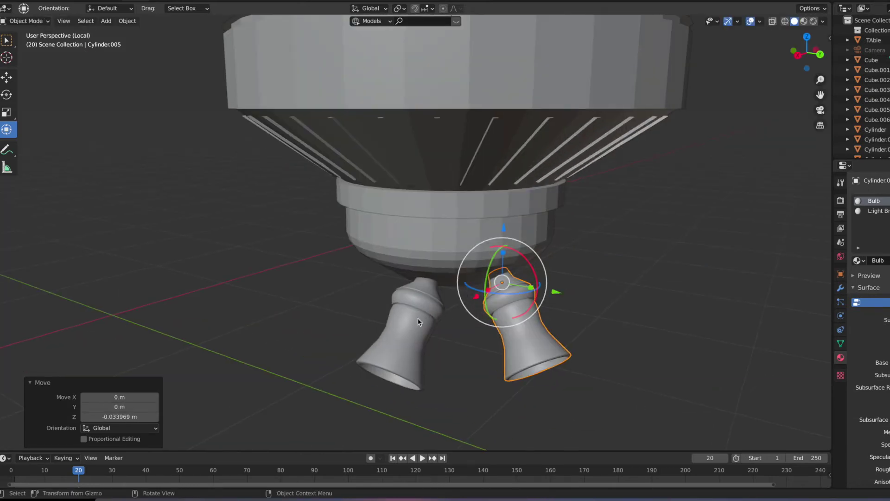
key(s)
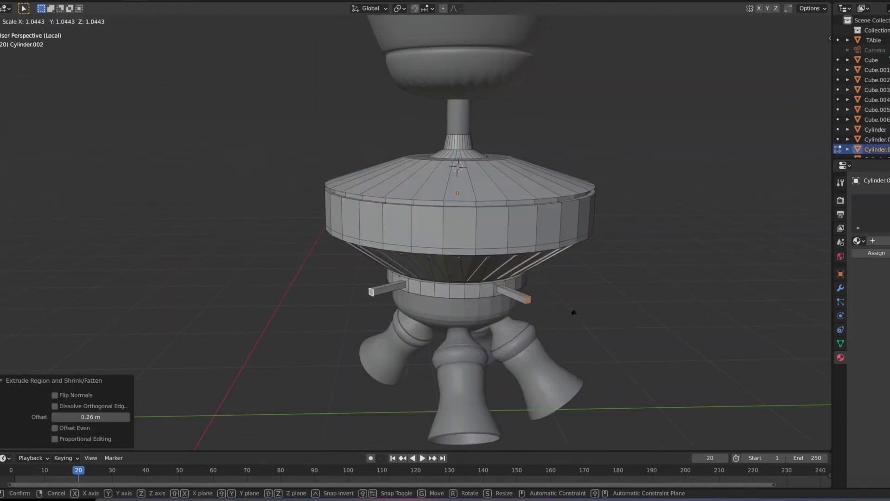
Move the arm tips along Z and zoom in to check the tapered arms.
scroll(574, 313, up, 2)
scroll(584, 320, up, 2)
scroll(603, 327, up, 2)
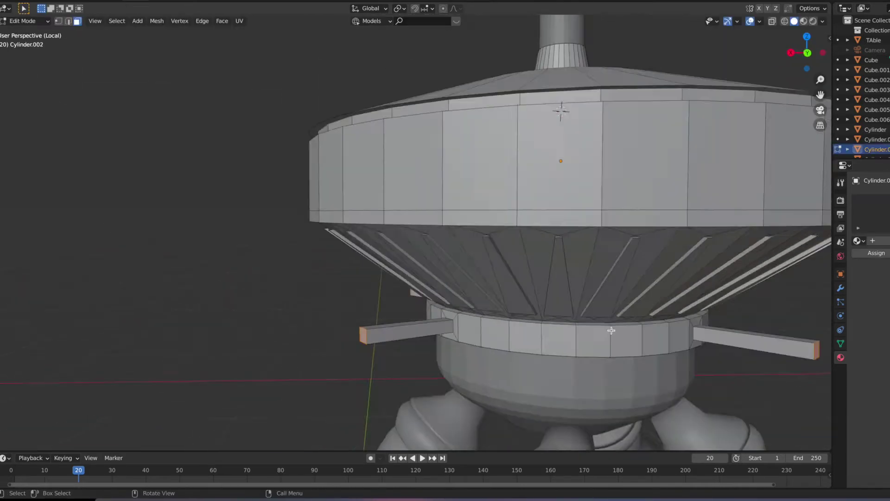
scroll(611, 330, down, 2)
key(g)
key(z)
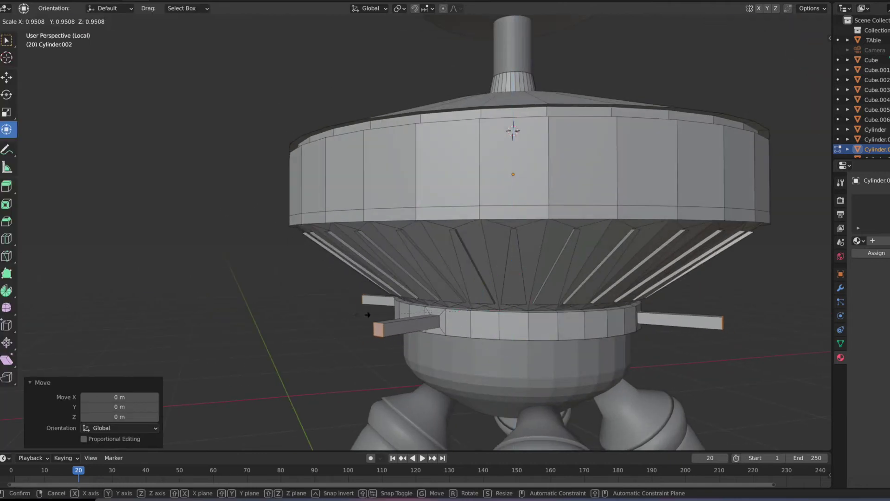
scroll(324, 312, down, 3)
scroll(388, 298, up, 4)
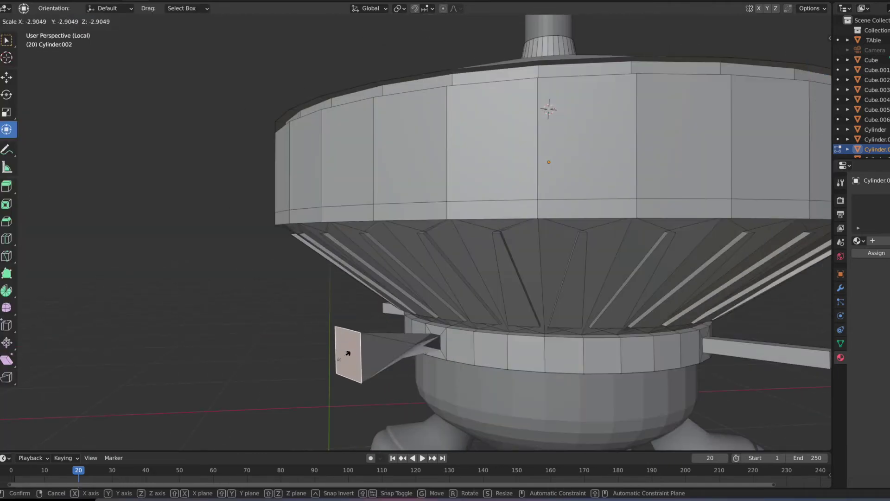
scroll(358, 359, down, 3)
mouse_move(358, 359)
middle_down()
mouse_move(674, 275)
mouse_move(383, 277)
middle_up()
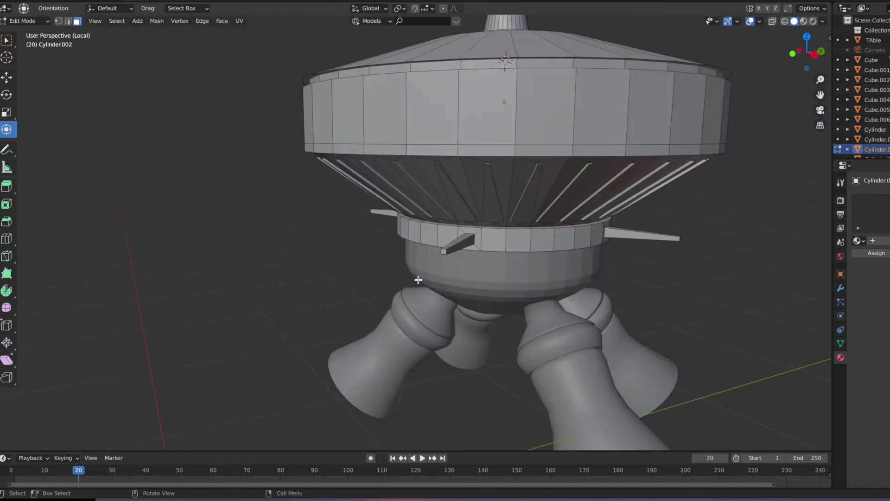
scroll(589, 215, down, 4)
scroll(541, 238, down, 3)
scroll(560, 211, up, 4)
Add a cube and flatten it, then stretch it along X into a long thin plank.
key(Tab)
key(shift+a)
click(625, 247)
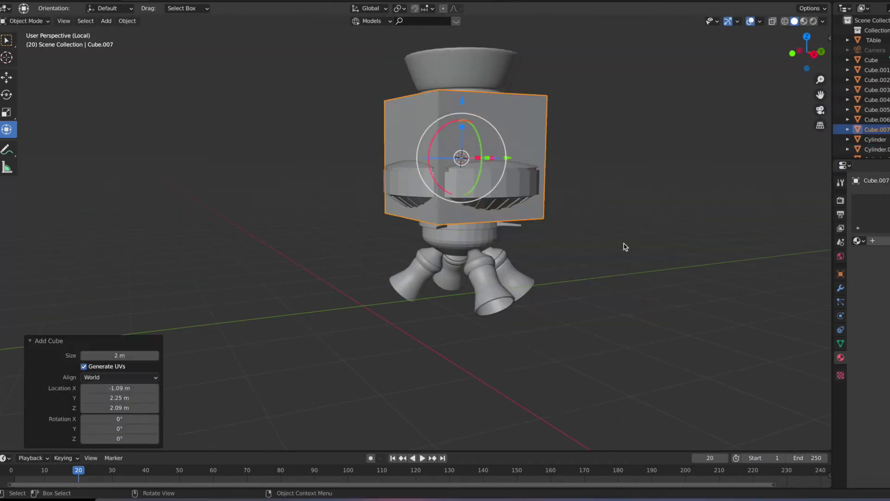
key(s)
key(y)
key(Return)
middle_drag(556, 241, 444, 240)
key(s)
key(x)
key(x)
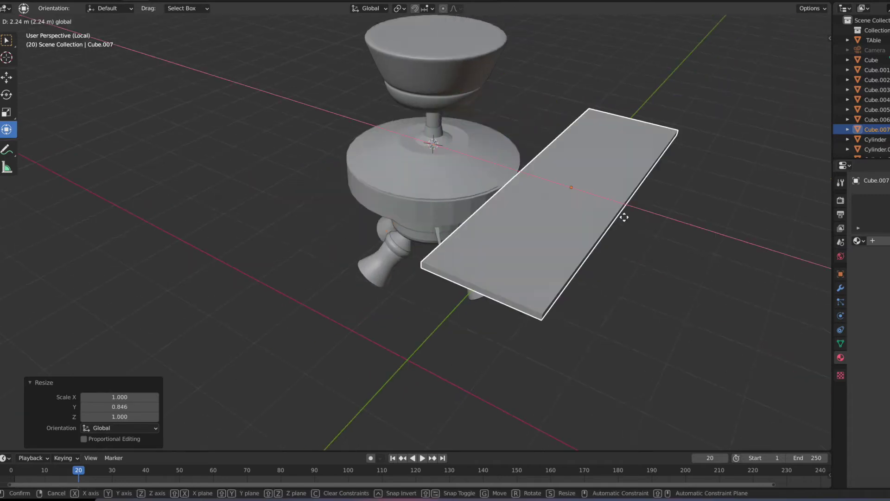
click(621, 241)
Round the plank's corners with a multi-segment bevel in Edit Mode.
middle_drag(528, 255, 622, 250)
scroll(622, 250, up, 2)
mouse_move(573, 221)
middle_down()
mouse_move(575, 186)
mouse_move(690, 117)
middle_up()
key(Tab)
drag(691, 117, 686, 122)
mouse_move(686, 122)
middle_down()
mouse_move(630, 215)
mouse_move(363, 124)
mouse_move(398, 185)
mouse_move(429, 159)
mouse_move(367, 264)
mouse_move(433, 237)
mouse_move(392, 245)
mouse_move(482, 242)
middle_up()
scroll(428, 158, up, 2)
click(429, 159)
key(3)
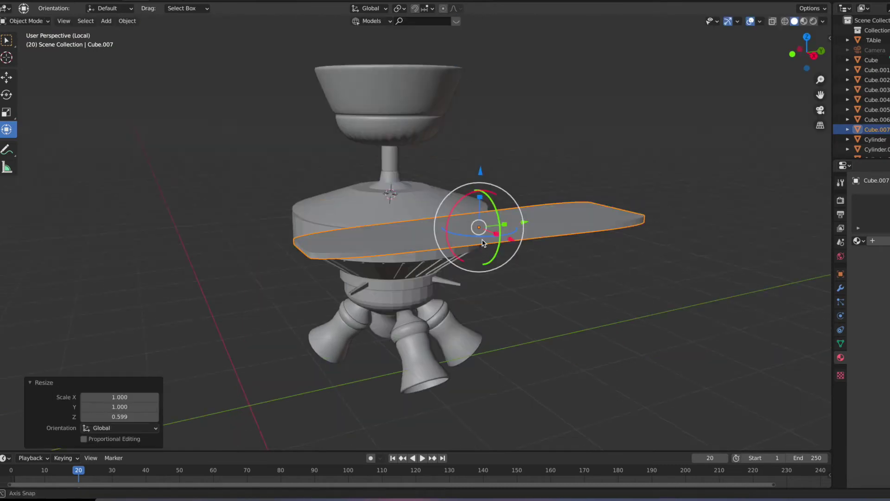
Move the plank up and toward the fan housing.
drag(477, 239, 461, 314)
mouse_move(461, 314)
middle_down()
mouse_move(479, 338)
mouse_move(451, 249)
middle_up()
key(g)
click(496, 289)
mouse_move(496, 288)
middle_down()
mouse_move(556, 155)
mouse_move(592, 223)
middle_up()
drag(592, 223, 765, 297)
mouse_move(765, 296)
middle_down()
mouse_move(597, 274)
mouse_move(696, 257)
mouse_move(463, 278)
middle_up()
drag(463, 278, 523, 259)
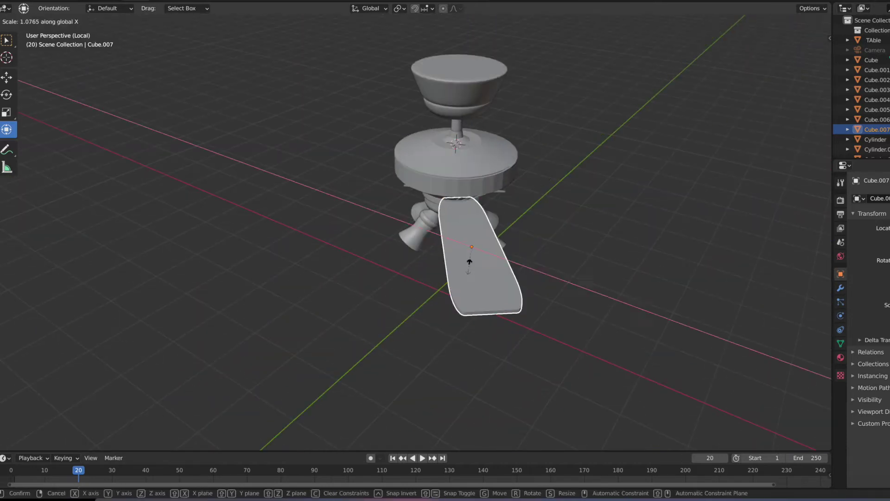
Stretch the blade outward and settle it on the fan's right side.
mouse_move(523, 258)
middle_down()
mouse_move(361, 257)
mouse_move(521, 324)
mouse_move(495, 267)
mouse_move(533, 325)
mouse_move(463, 325)
mouse_move(493, 338)
mouse_move(435, 352)
mouse_move(519, 334)
mouse_move(645, 422)
mouse_move(677, 379)
middle_up()
scroll(533, 324, up, 3)
key(g)
click(549, 340)
key(g)
click(547, 325)
key(g)
click(522, 333)
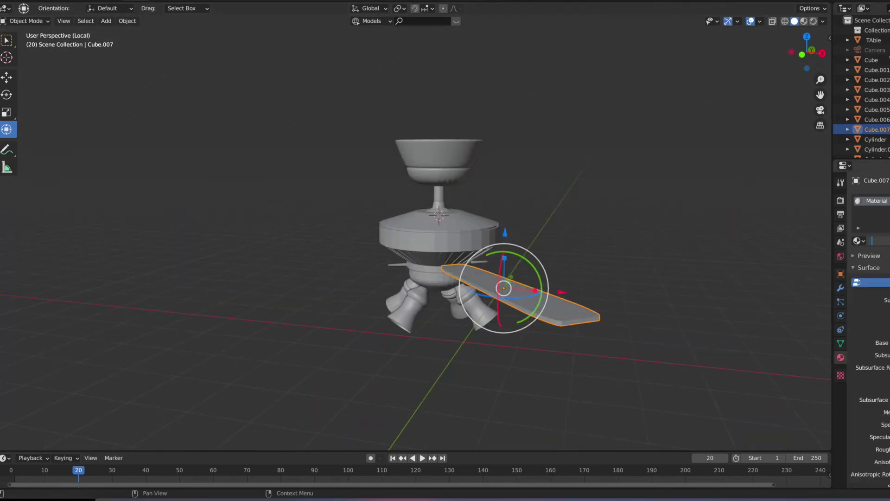
middle_drag(465, 229, 368, 252)
Duplicate the blade and slide the copy along X and Y.
key(shift+d)
click(465, 229)
key(g)
key(x)
key(g)
key(y)
click(273, 276)
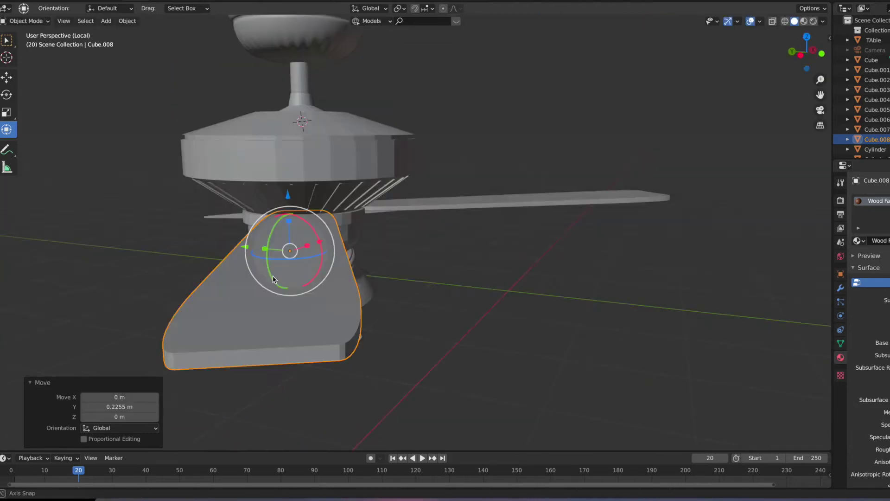
mouse_move(273, 276)
middle_down()
mouse_move(368, 252)
mouse_move(372, 285)
mouse_move(279, 186)
middle_up()
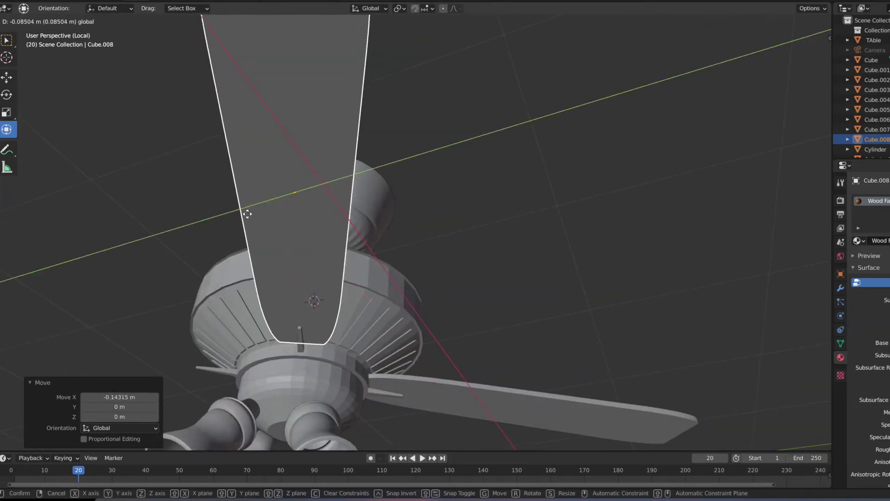
scroll(278, 186, down, 3)
Duplicate another blade, rotate it around Z, and move it into place along X and Y.
key(shift+d)
key(r)
key(z)
click(114, 145)
key(g)
key(x)
click(114, 144)
middle_drag(115, 145, 304, 186)
key(g)
key(y)
click(436, 195)
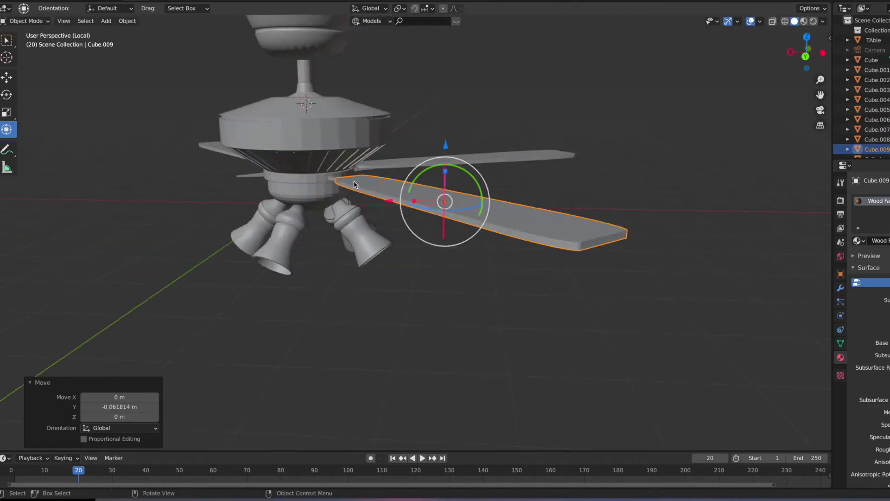
mouse_move(436, 195)
middle_down()
mouse_move(325, 232)
mouse_move(436, 188)
mouse_move(417, 199)
mouse_move(422, 208)
middle_up()
Duplicate the blade again and place the copy on the fan's opposite side along Y.
key(shift+d)
click(417, 200)
key(g)
key(y)
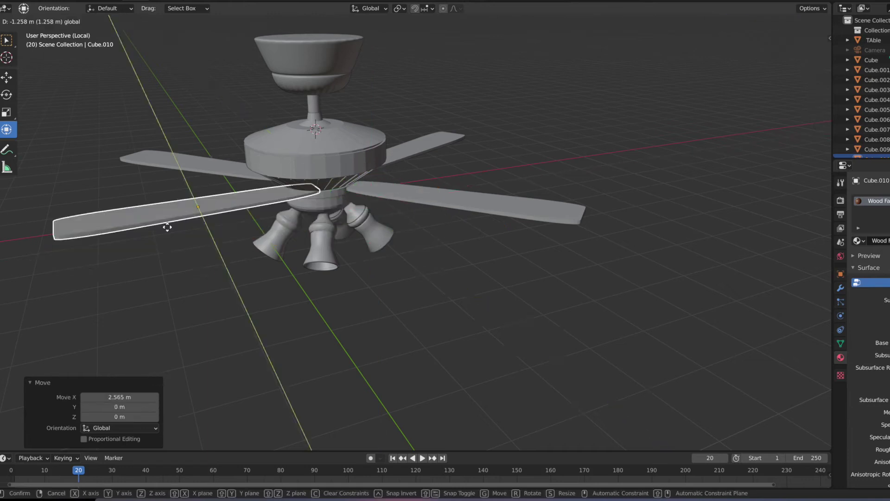
click(174, 232)
mouse_move(174, 232)
middle_down()
mouse_move(218, 201)
mouse_move(284, 111)
mouse_move(194, 62)
middle_up()
Adjust that blade's X and Y position so the blades are evenly spaced around the hub.
key(g)
key(y)
click(284, 111)
key(g)
key(x)
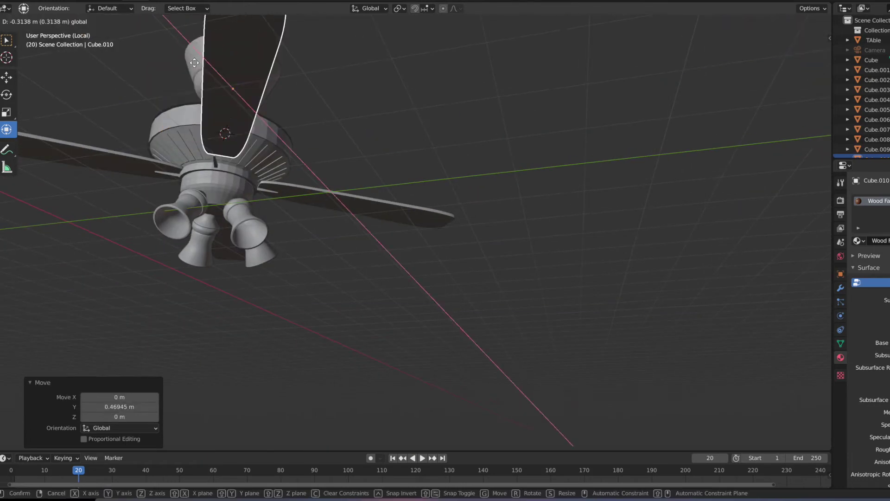
click(268, 106)
mouse_move(269, 106)
middle_down()
mouse_move(233, 80)
mouse_move(297, 186)
middle_up()
click(265, 94)
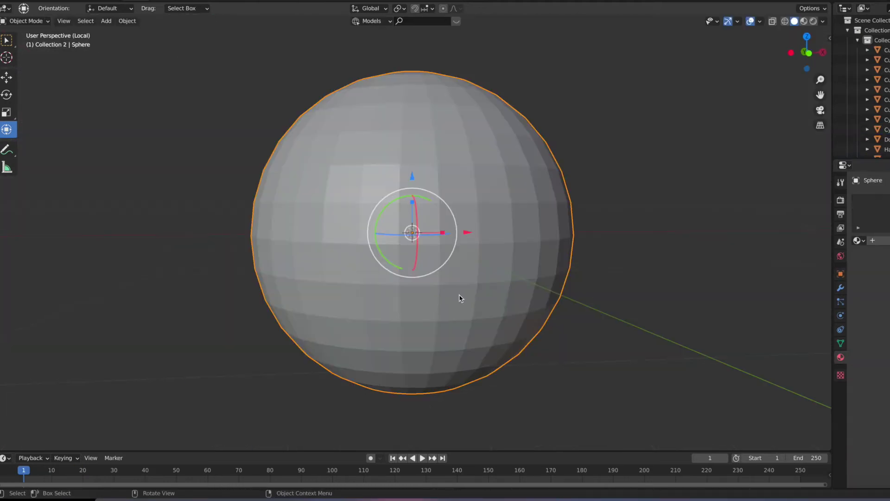
In Edit Mode, sink the sphere's top vertices to form a recessed opening.
key(Tab)
scroll(460, 297, down, 3)
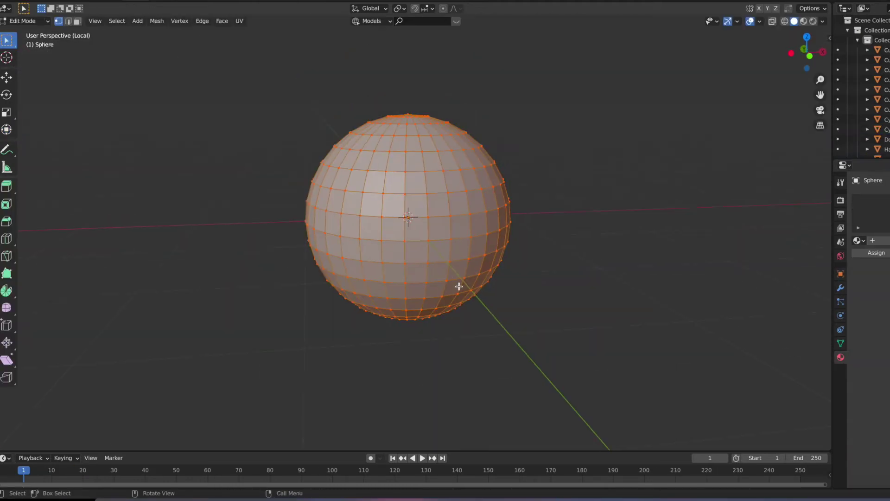
mouse_move(458, 288)
middle_down()
mouse_move(428, 57)
mouse_move(403, 57)
middle_up()
click(416, 116)
mouse_move(416, 115)
middle_down()
mouse_move(398, 154)
mouse_move(512, 92)
middle_up()
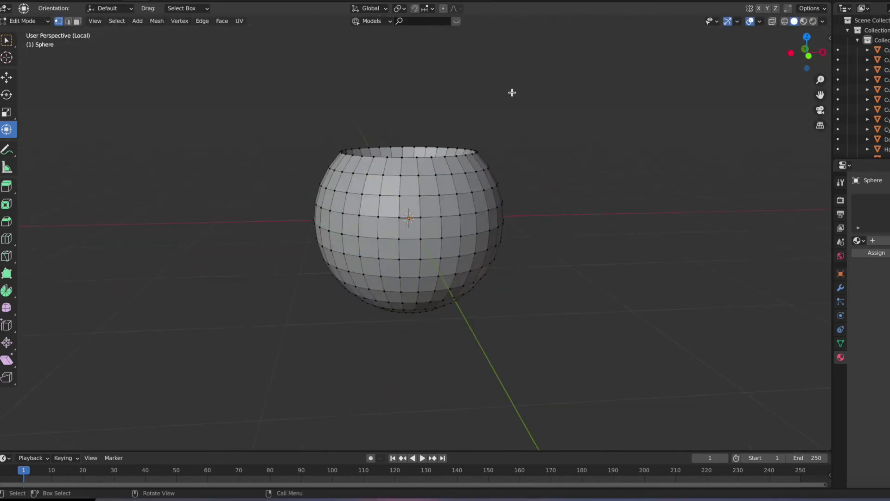
mouse_move(471, 249)
middle_down()
mouse_move(513, 244)
mouse_move(483, 250)
middle_up()
alt+click(478, 173)
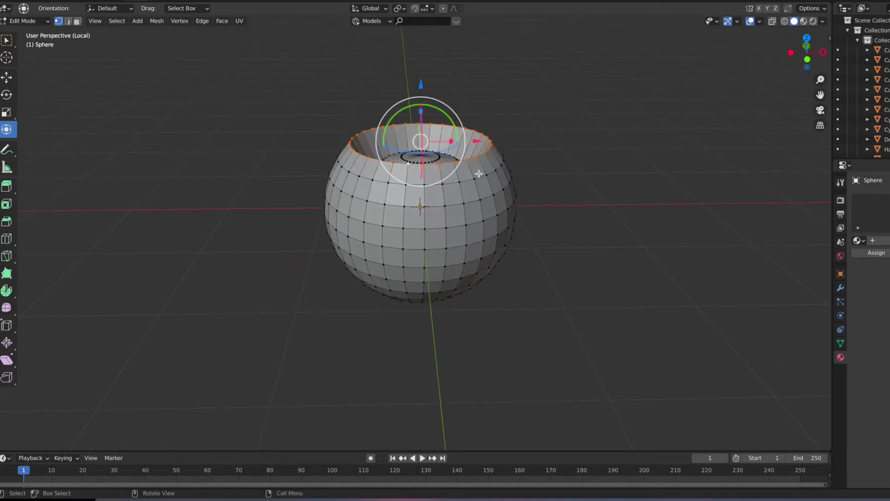
key(Escape)
Move the bottom loop along Z and scale the lower and middle edge loops.
middle_drag(527, 113, 572, 398)
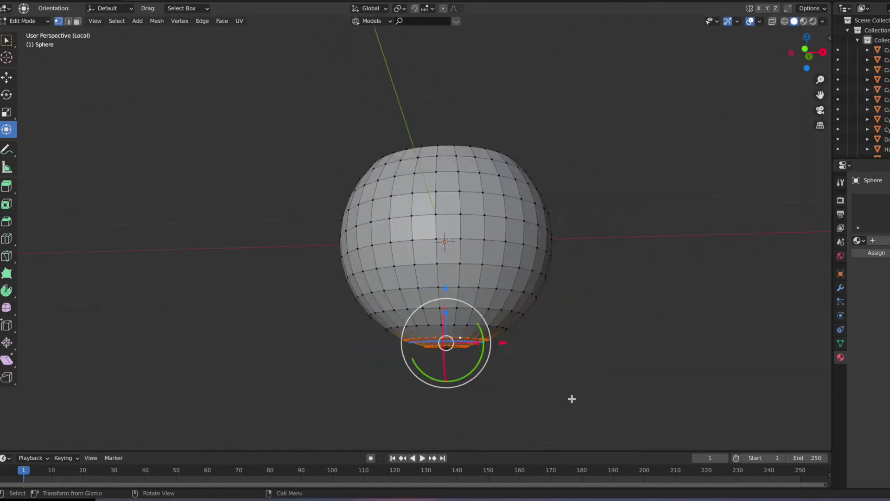
key(g)
key(z)
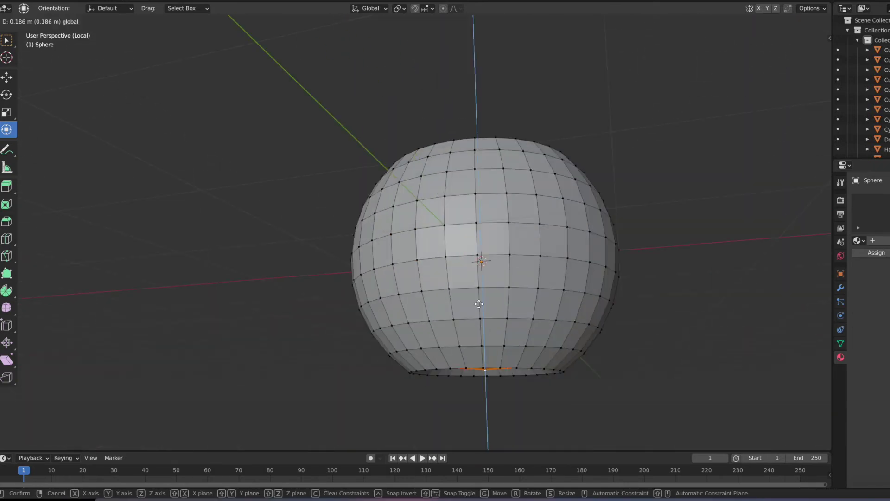
alt+click(497, 329)
alt+shift+click(516, 302)
key(s)
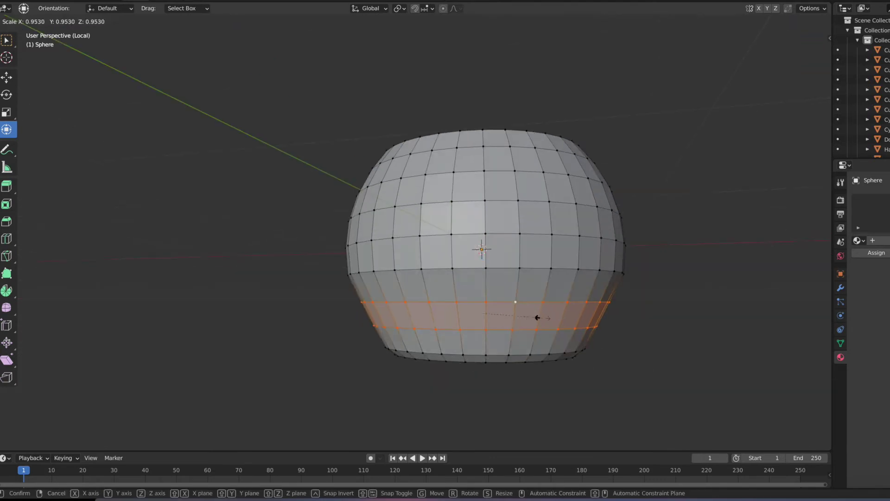
alt+click(506, 266)
alt+shift+click(507, 243)
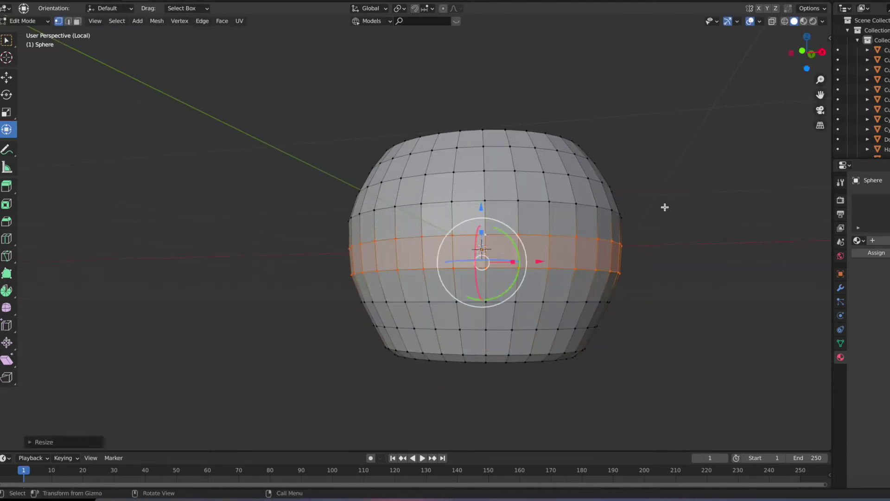
key(alt+a)
Push the inner rim loop down along Z and scale it to deepen the opening.
mouse_move(665, 207)
middle_down()
mouse_move(669, 270)
mouse_move(584, 284)
middle_up()
alt+click(652, 118)
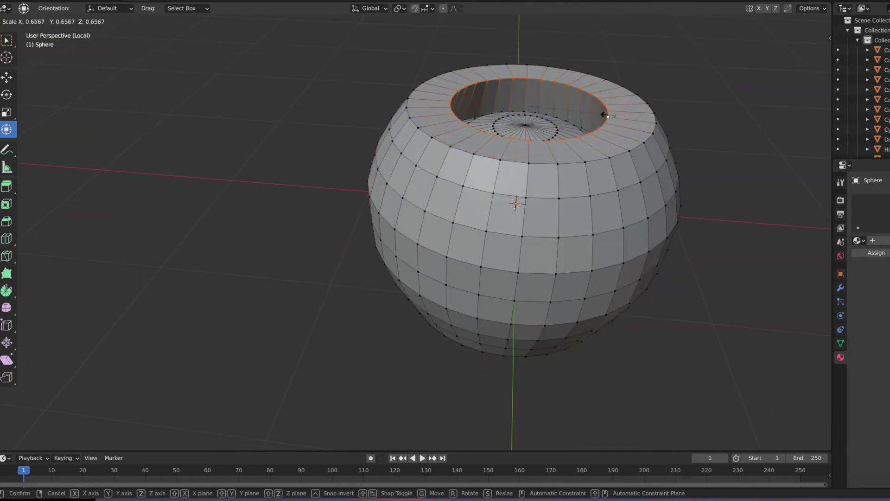
key(g)
key(z)
mouse_move(659, 111)
middle_down()
mouse_move(663, 139)
mouse_move(667, 92)
middle_up()
key(s)
click(622, 115)
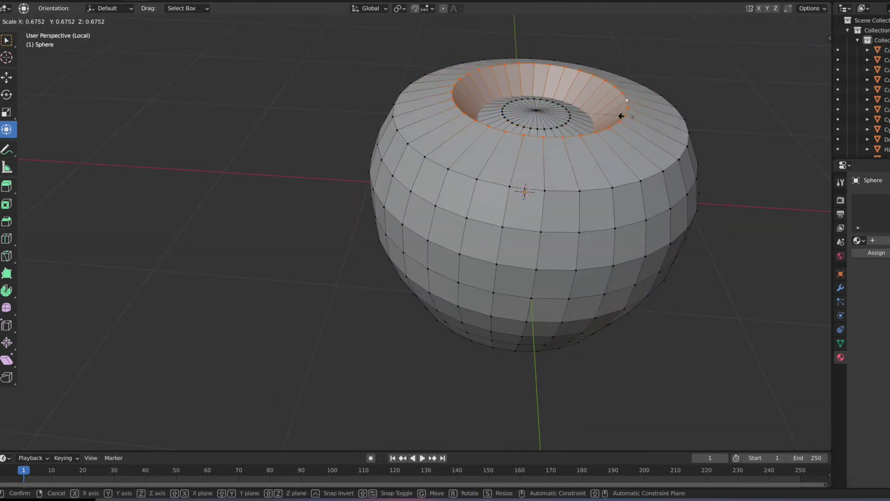
middle_drag(623, 115, 544, 74)
key(g)
key(z)
mouse_move(669, 98)
middle_down()
mouse_move(669, 79)
mouse_move(586, 283)
mouse_move(621, 364)
mouse_move(539, 343)
middle_up()
alt+click(539, 342)
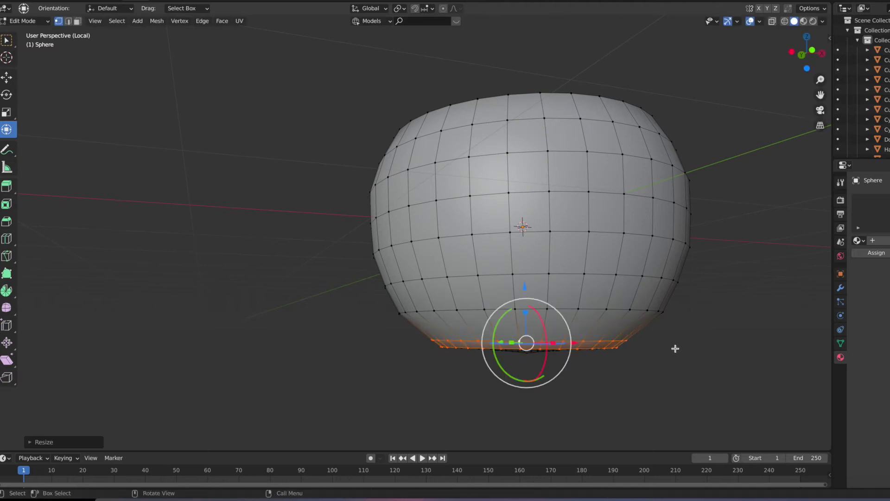
Toggle out of and back into Edit Mode, switching to edge selection.
key(Tab)
right_click(420, 178)
mouse_move(675, 348)
middle_down()
mouse_move(420, 178)
mouse_move(523, 177)
middle_up()
key(Escape)
key(Tab)
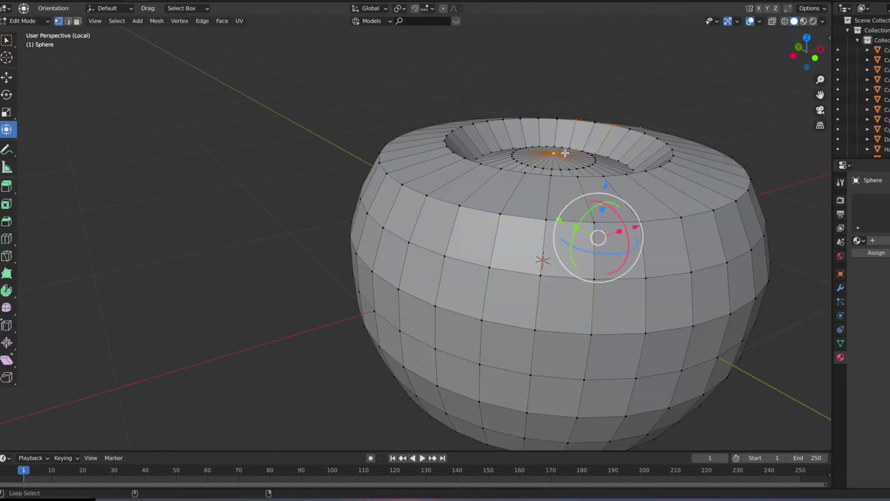
key(2)
middle_drag(565, 153, 571, 185)
alt+click(570, 185)
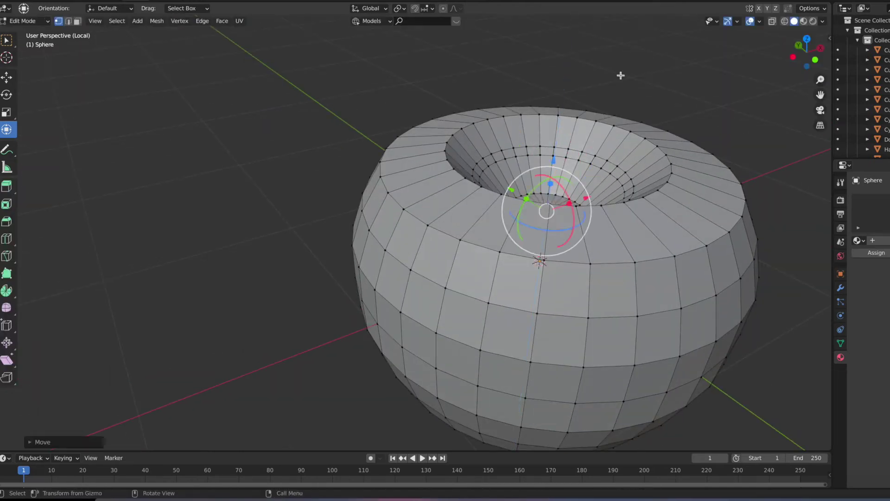
Shade the lamp base smooth and add a level-1 Subdivision Surface modifier.
key(Tab)
right_click(574, 140)
click(574, 139)
key(ctrl+1)
scroll(477, 266, down, 3)
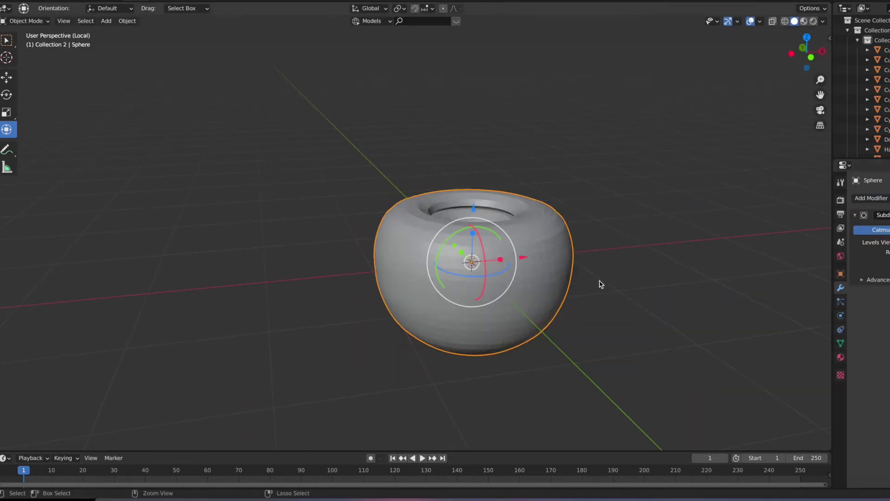
click(555, 229)
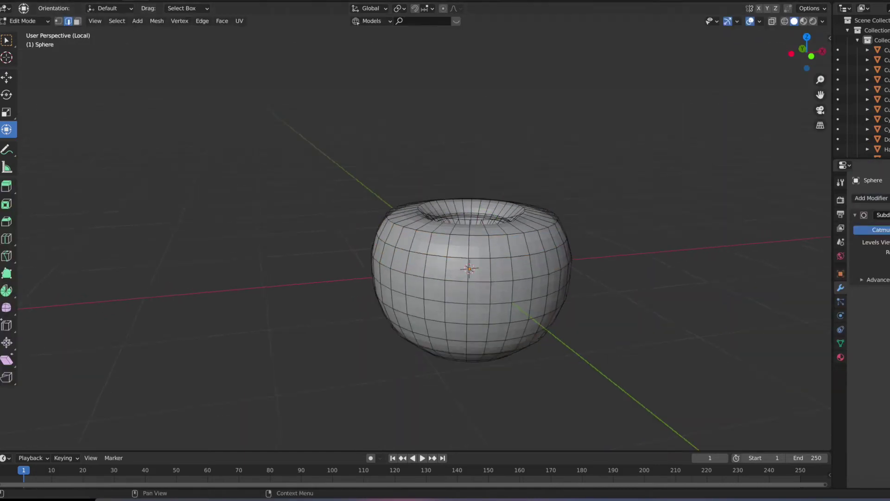
mouse_move(554, 229)
middle_down()
mouse_move(568, 298)
mouse_move(546, 350)
mouse_move(603, 308)
middle_up()
click(539, 300)
Add a cylinder for the lamp neck and flatten it along the vertical axis.
key(shift+a)
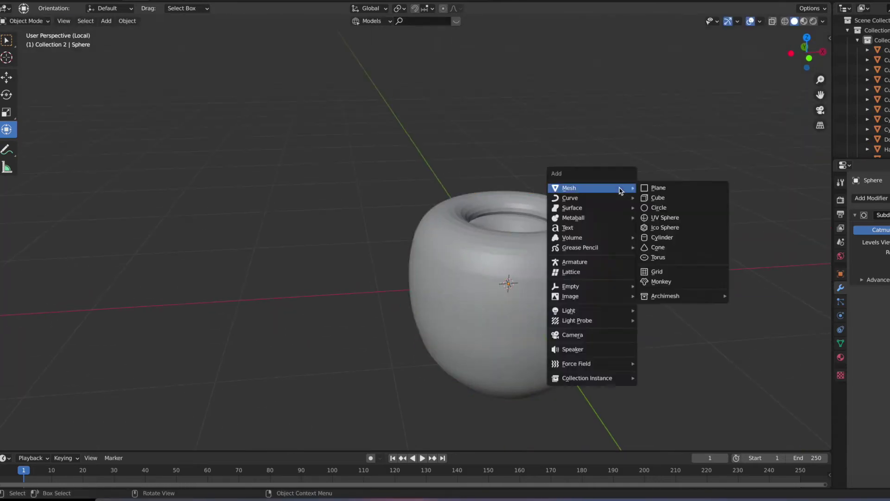
click(668, 242)
key(s)
key(shift+z)
click(514, 231)
key(Tab)
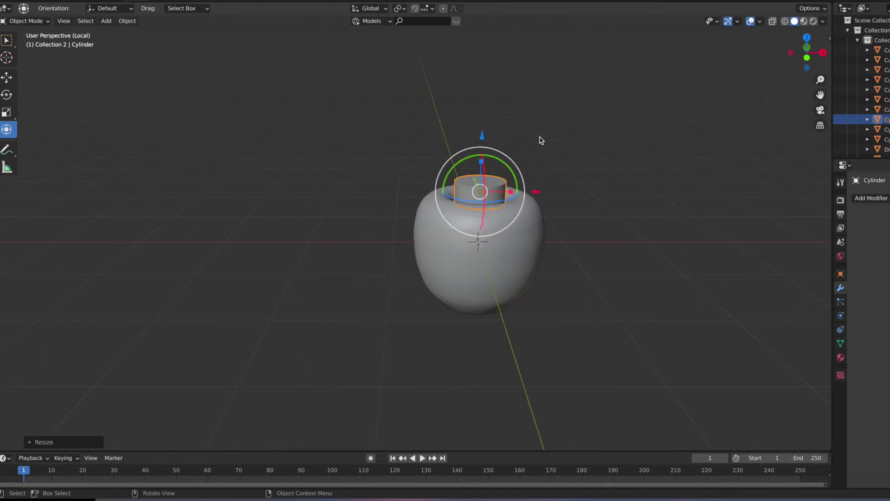
mouse_move(540, 139)
middle_down()
mouse_move(532, 234)
mouse_move(456, 164)
middle_up()
scroll(456, 164, up, 4)
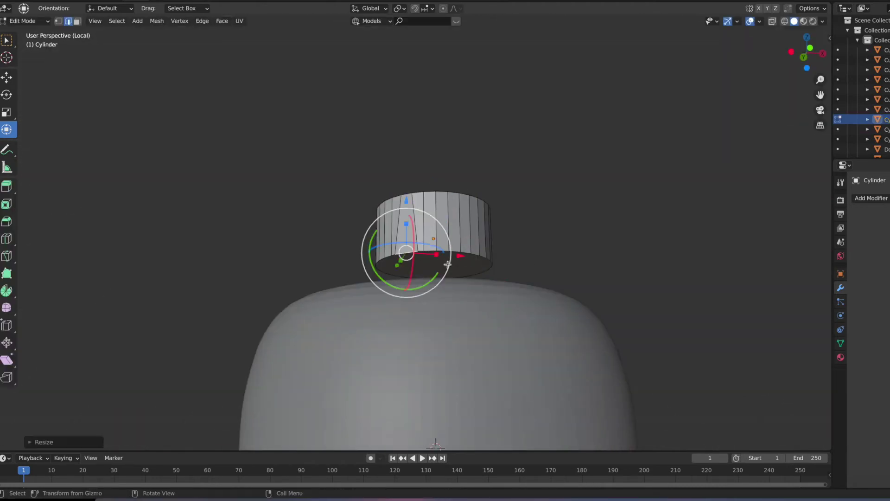
mouse_move(446, 269)
middle_down()
mouse_move(441, 204)
mouse_move(491, 371)
mouse_move(519, 131)
mouse_move(487, 156)
middle_up()
key(alt+a)
Add a second, shorter cylinder for the lampshade and taper it.
key(Tab)
scroll(455, 213, down, 4)
scroll(479, 133, down, 3)
middle_drag(436, 121, 482, 179)
key(alt+a)
key(shift+a)
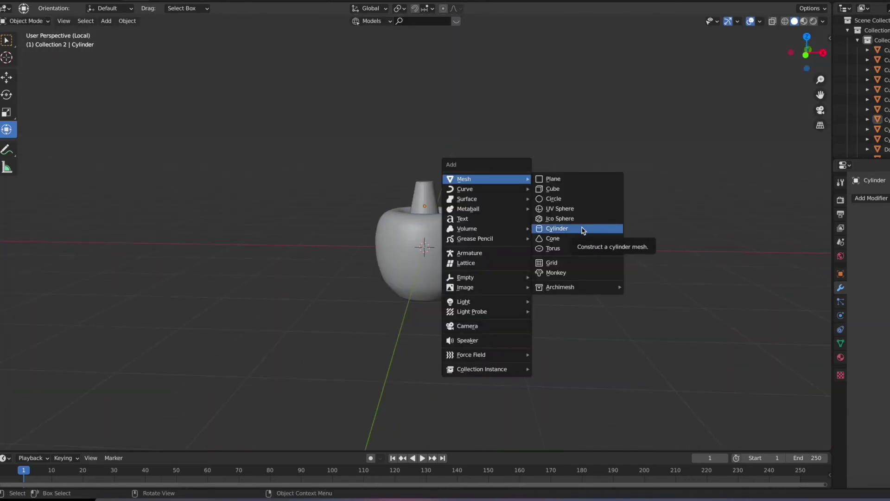
click(583, 228)
key(s)
key(z)
click(480, 145)
key(Tab)
scroll(453, 154, up, 3)
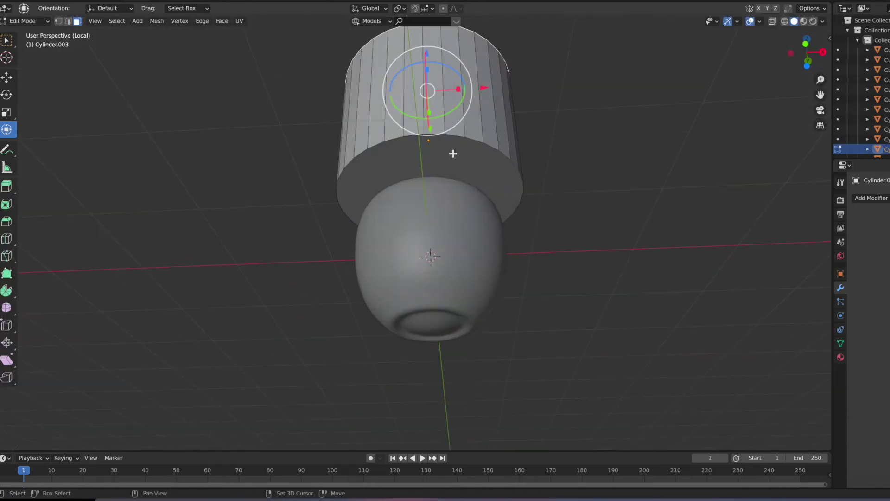
middle_drag(453, 153, 556, 278)
click(478, 210)
Check the lamp's modifiers and select the lamp body faces for the Lamp body material.
key(Tab)
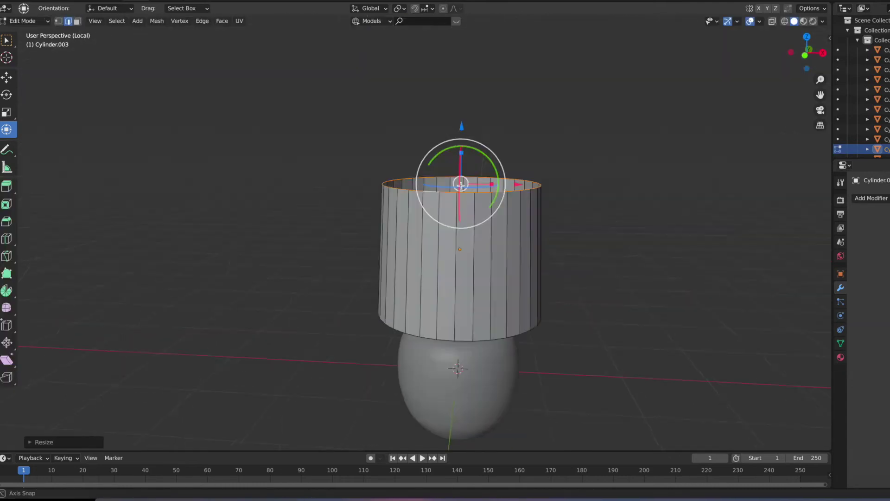
scroll(612, 299, up, 2)
scroll(455, 228, up, 2)
click(455, 228)
mouse_move(455, 228)
middle_down()
mouse_move(463, 277)
mouse_move(492, 297)
middle_up()
click(871, 198)
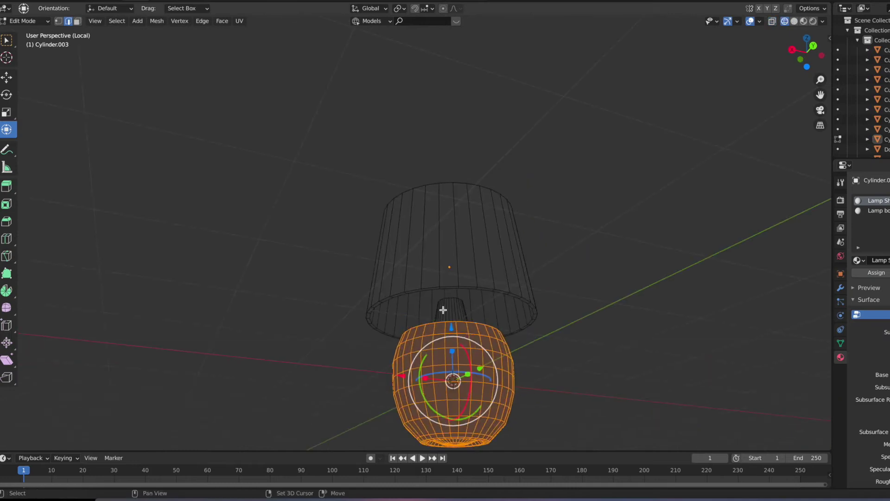
middle_drag(554, 310, 689, 294)
key(ctrl+i)
key(alt+a)
key(3)
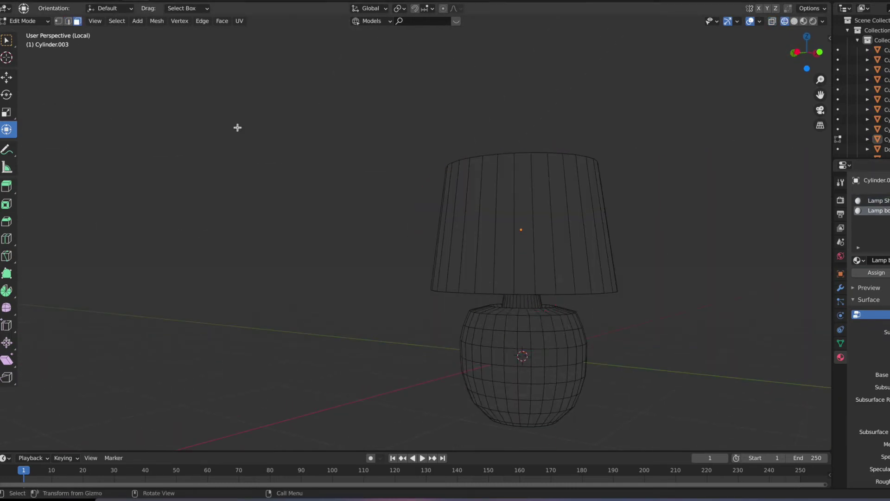
middle_drag(606, 420, 632, 310)
Select the lampshade faces in solid shading for the Lamp Shade material.
key(Tab)
key(shift+z)
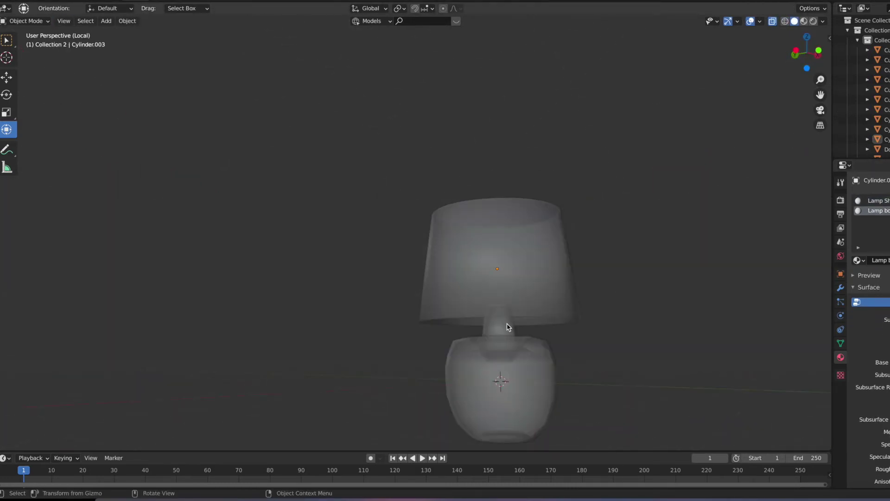
key(Tab)
mouse_move(833, 246)
middle_down()
mouse_move(612, 288)
mouse_move(673, 338)
middle_up()
key(ctrl+i)
scroll(673, 337, up, 3)
key(Tab)
From a top view of the whole room, move the lamp beside the sofa.
key(KP_Divide)
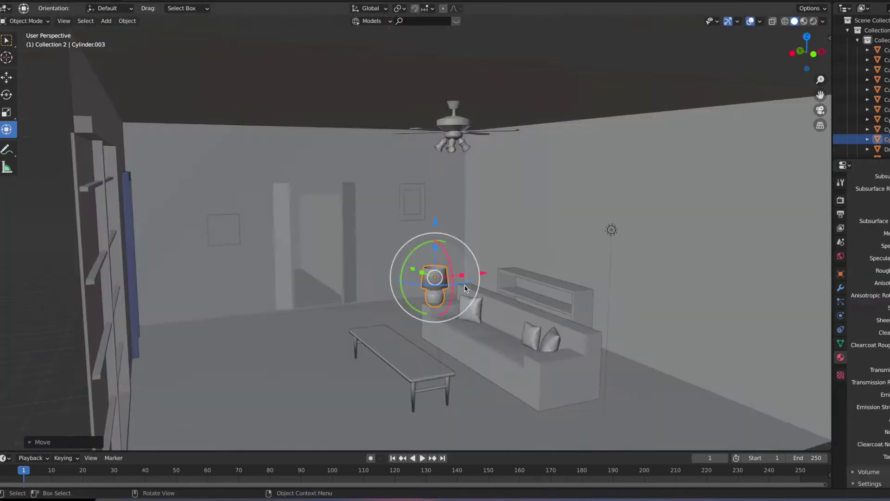
key(KP_7)
key(shift+z)
click(423, 348)
scroll(413, 210, down, 4)
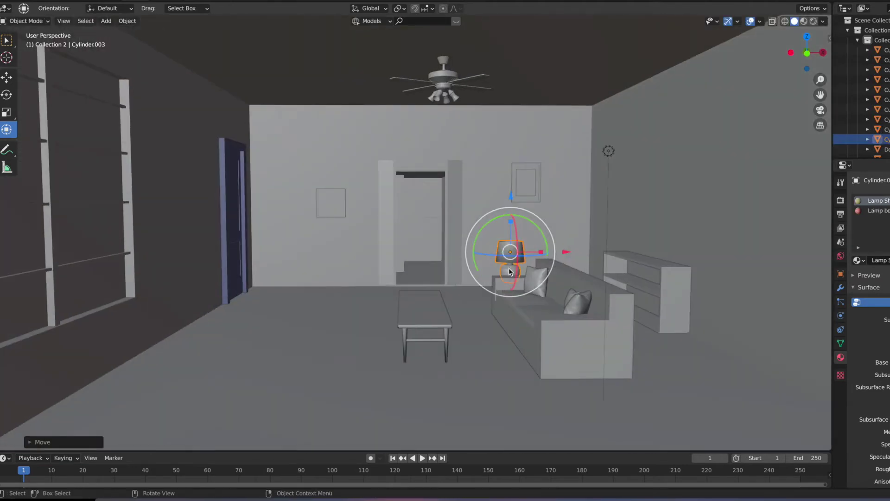
key(KP_7)
key(shift+z)
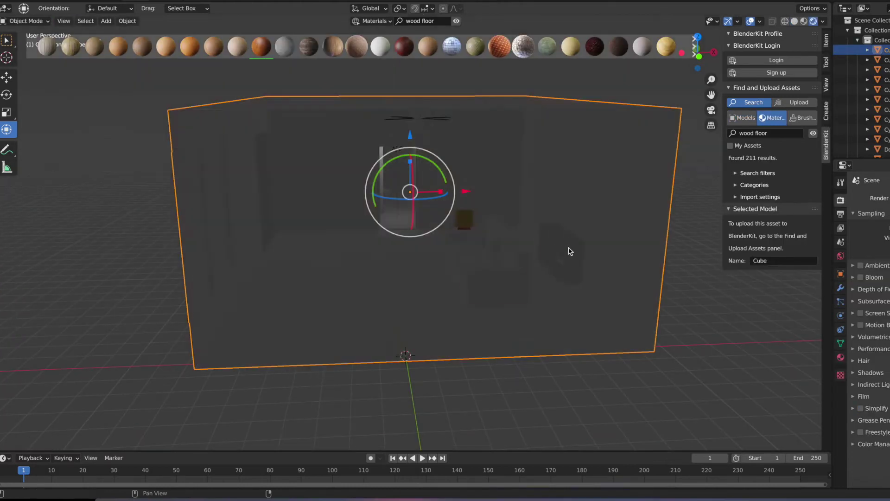
Place the olive green BlenderKit curtain and slide it along X to the window.
key(Tab)
click(351, 319)
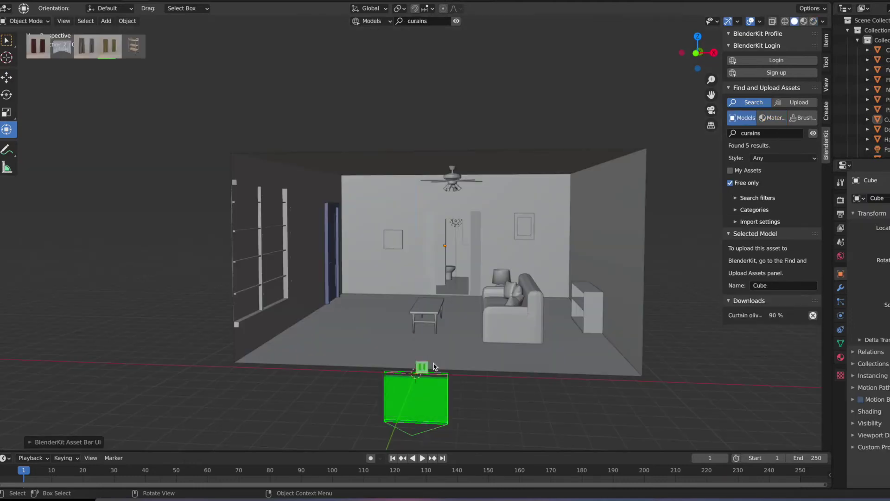
click(396, 252)
middle_drag(283, 292, 397, 66)
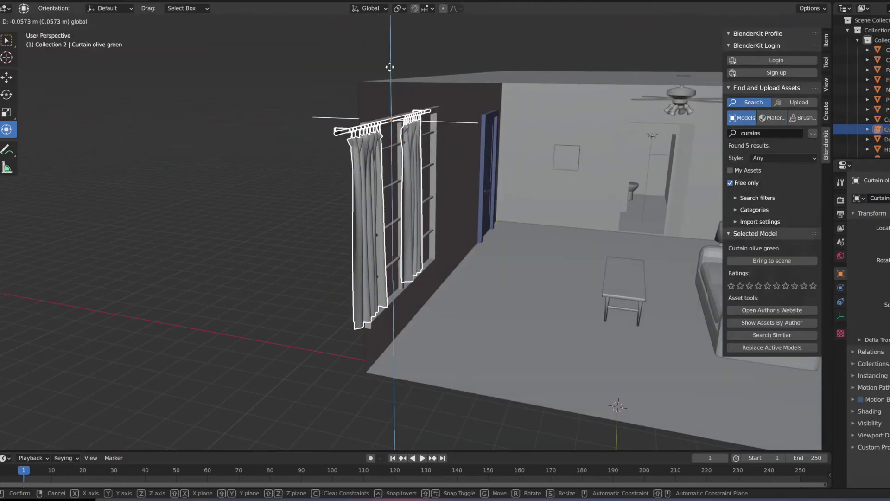
mouse_move(389, 67)
middle_down()
mouse_move(401, 106)
mouse_move(332, 125)
middle_up()
key(x)
click(402, 107)
key(s)
key(y)
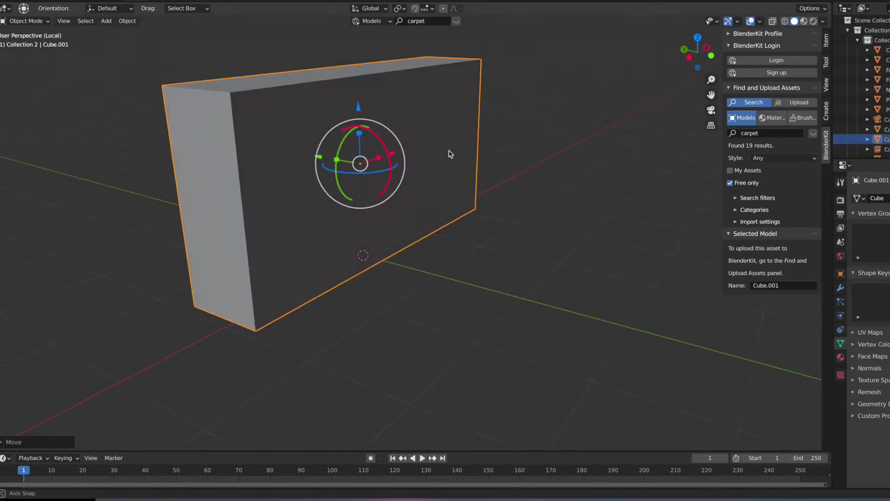
Widen the box along X and thicken its top face into an overhanging slab.
click(394, 170)
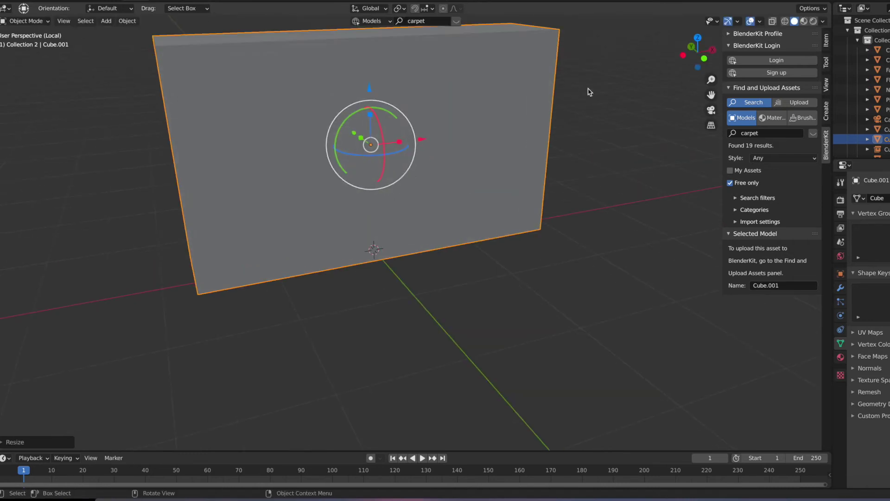
key(Tab)
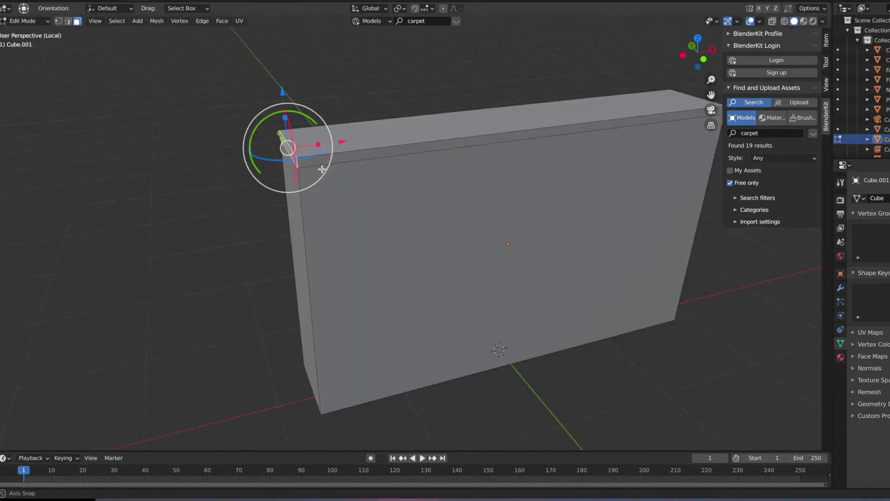
middle_drag(322, 169, 455, 210)
key(alt+s)
click(371, 211)
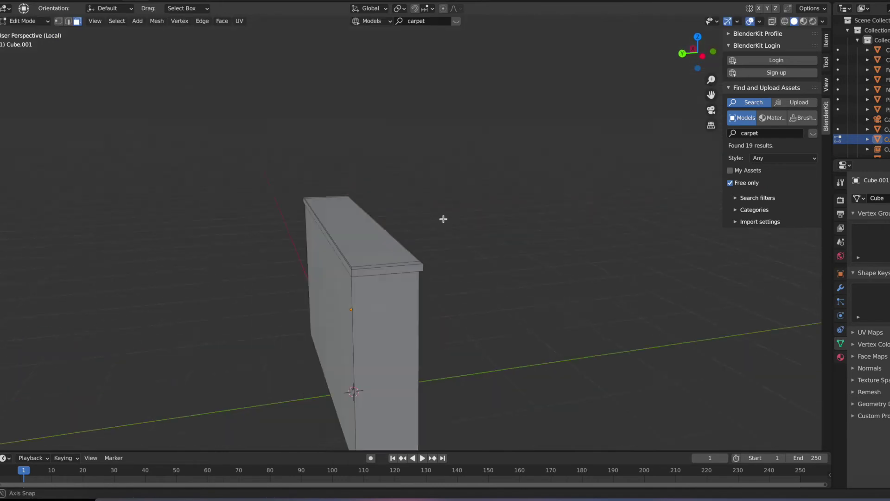
key(alt+s)
click(575, 291)
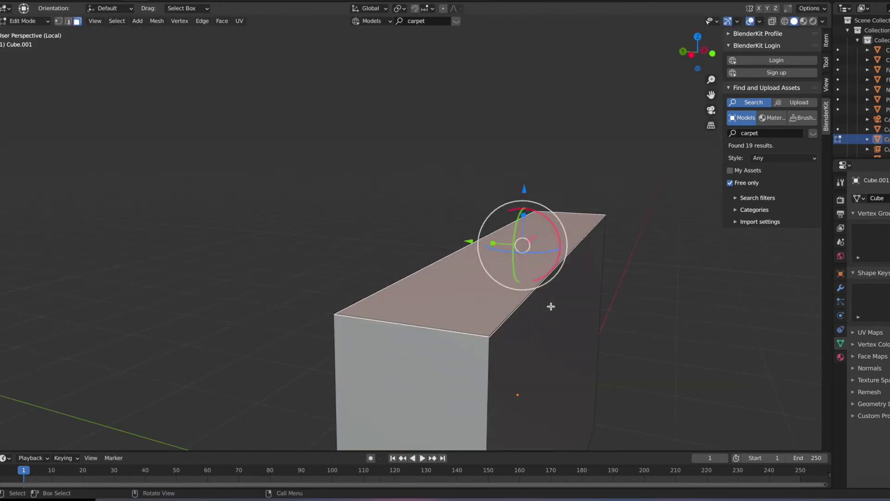
key(alt+s)
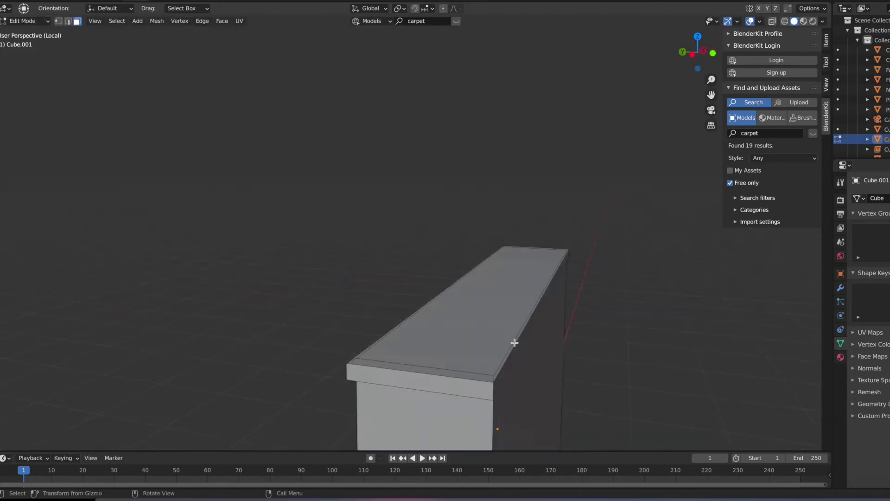
key(alt+s)
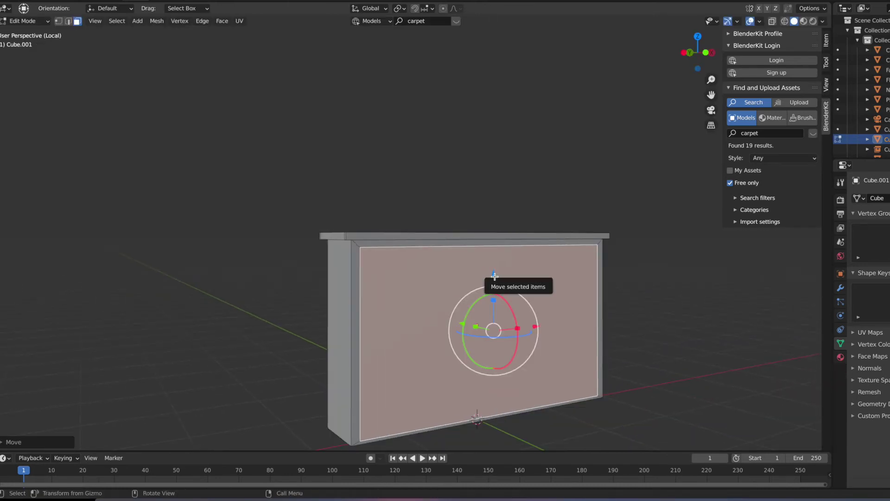
Recess the front face and pull the upper front panel outward along Y.
key(e)
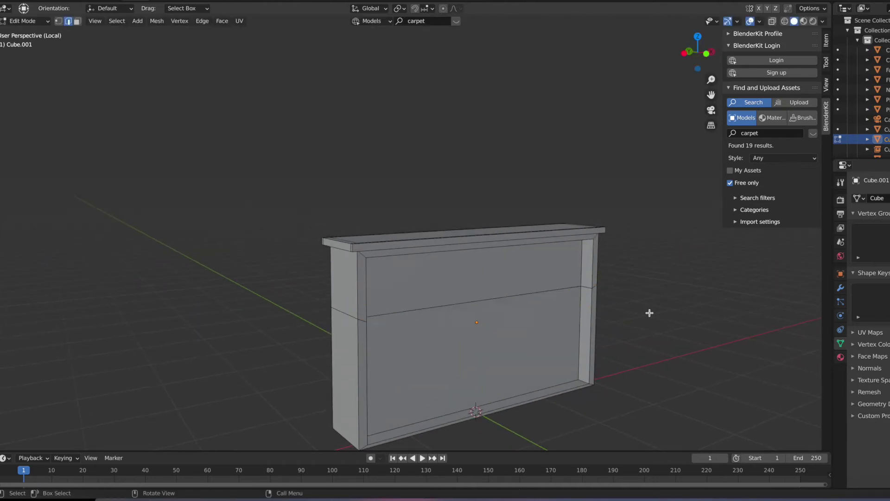
click(520, 292)
key(g)
key(y)
click(510, 302)
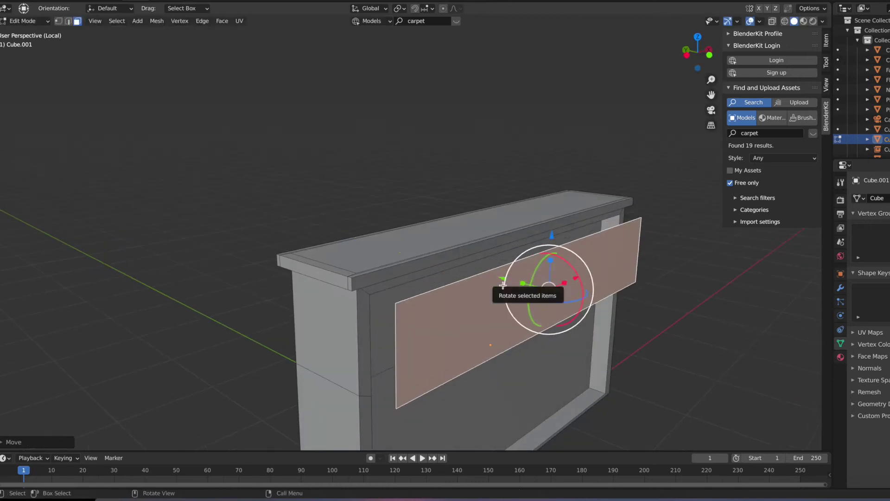
key(e)
mouse_move(515, 288)
middle_down()
mouse_move(570, 259)
mouse_move(593, 291)
middle_up()
Separate the upper front panel and rotate it into a slanted lid.
click(486, 246)
key(shift+z)
middle_drag(525, 234, 598, 325)
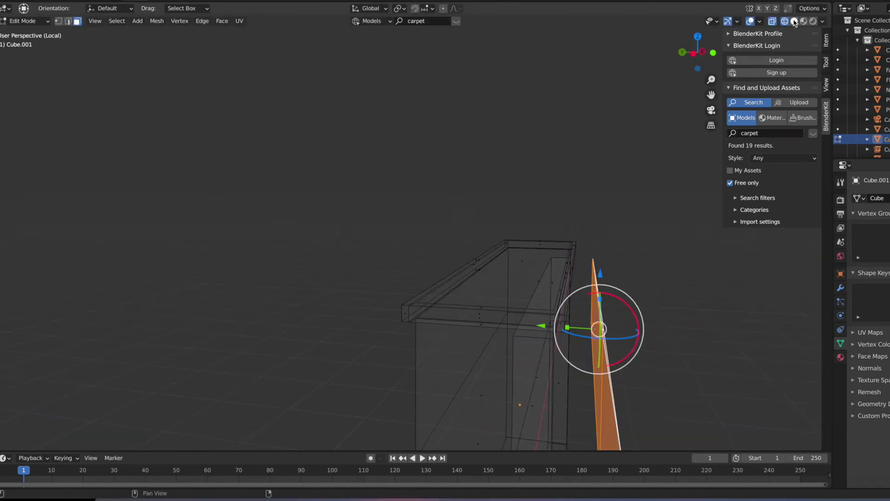
click(794, 24)
middle_drag(469, 312, 510, 301)
key(Tab)
click(543, 308)
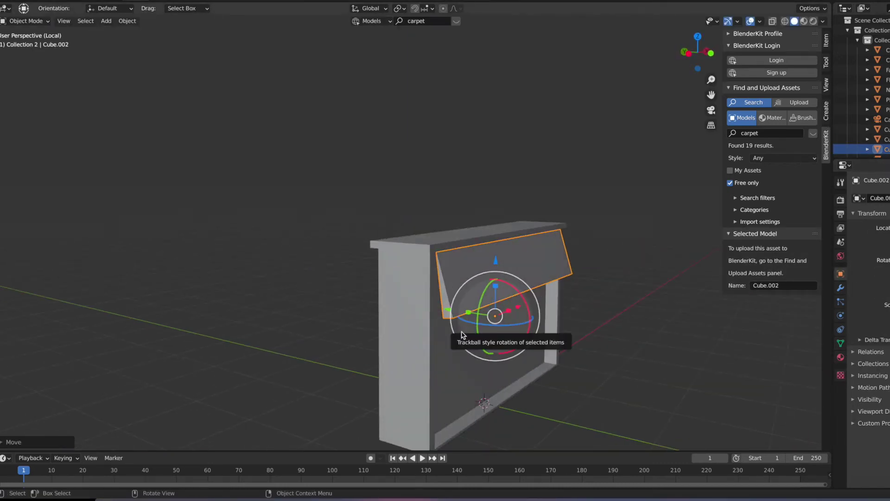
drag(461, 334, 628, 322)
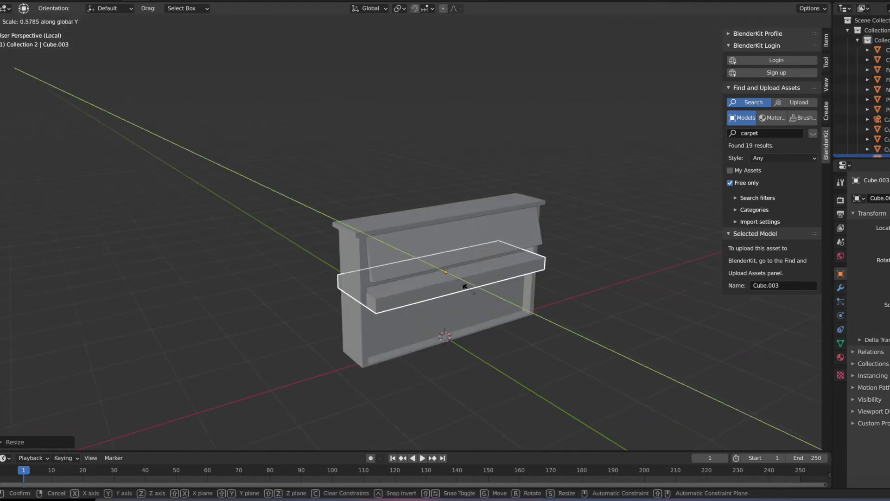
Select the lid and scale the keyboard strip along Y into a shelf.
middle_drag(434, 277, 427, 273)
click(427, 272)
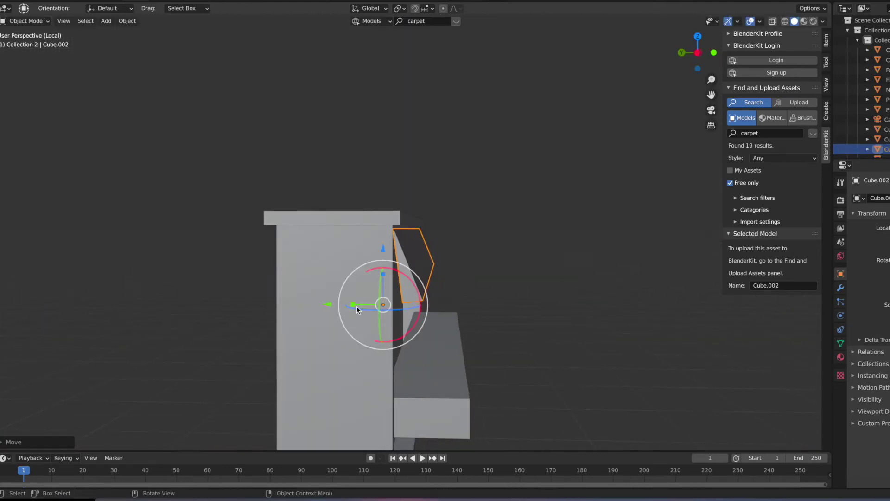
middle_drag(356, 306, 611, 299)
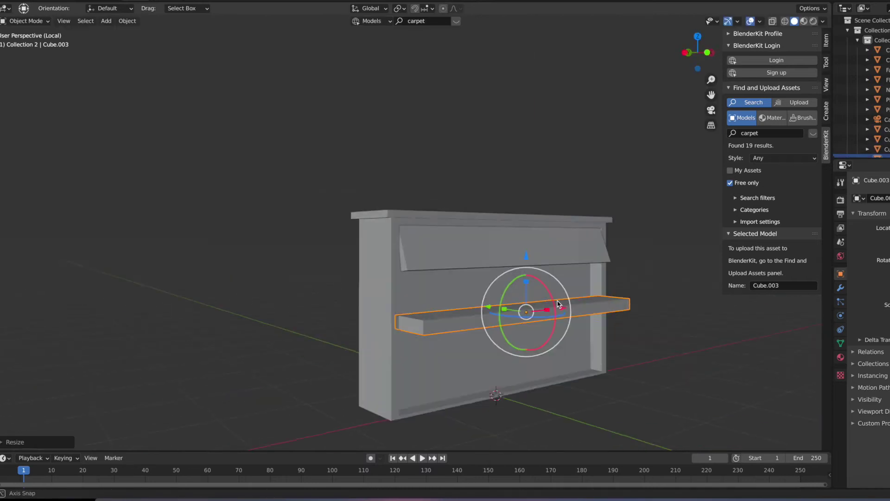
key(Tab)
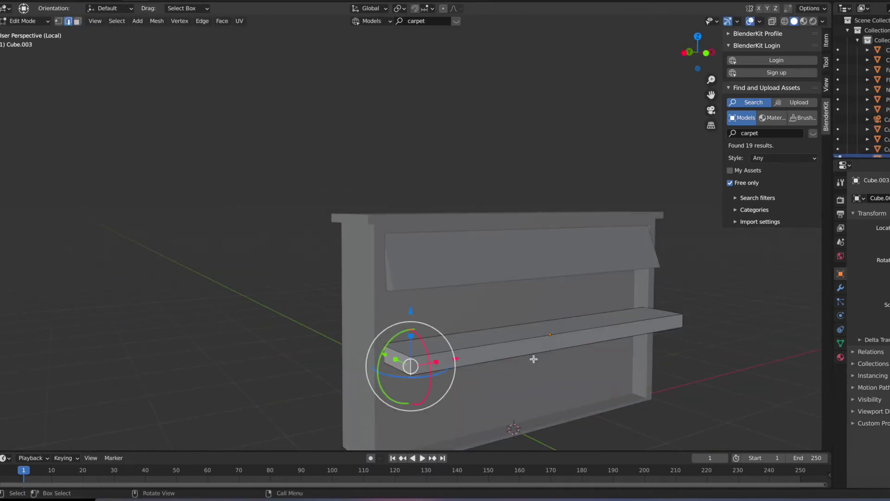
middle_drag(501, 366, 478, 354)
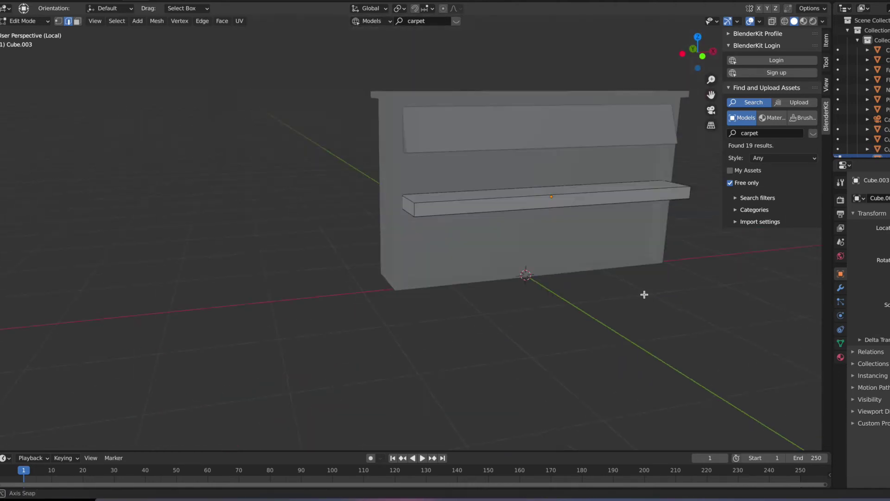
middle_drag(644, 294, 686, 291)
key(Tab)
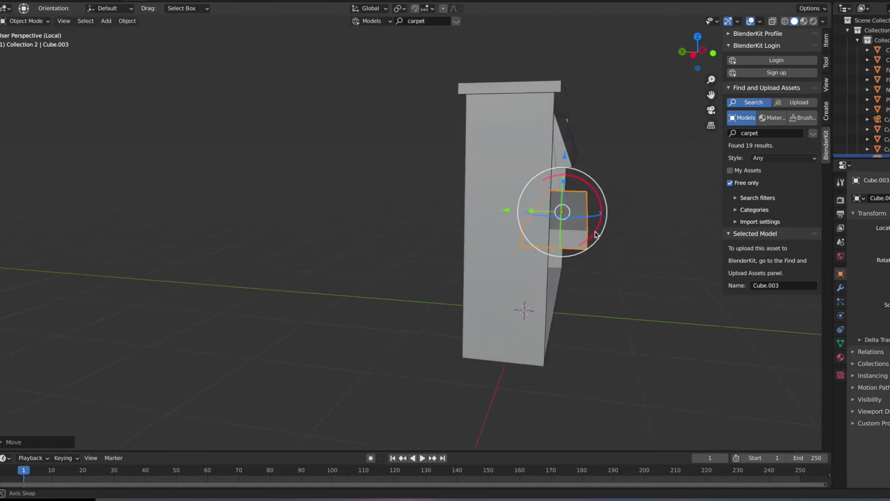
click(603, 229)
Isolate the piano and give the keyboard shelf bevelled, rounded edges.
key(Tab)
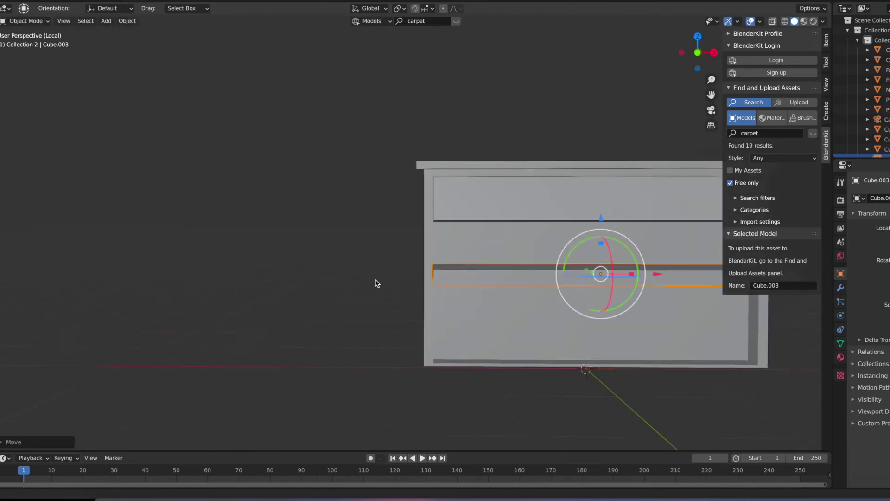
middle_drag(378, 282, 491, 325)
key(Tab)
middle_drag(515, 404, 549, 324)
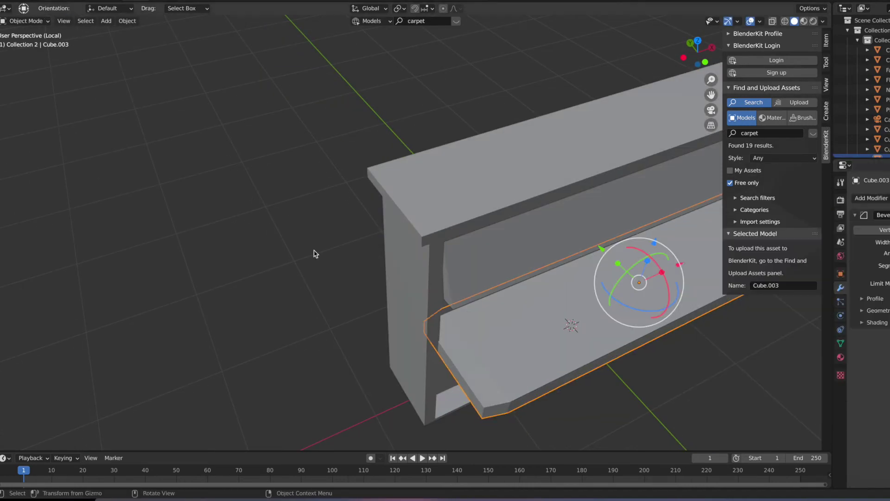
mouse_move(538, 369)
middle_down()
mouse_move(671, 356)
mouse_move(610, 358)
mouse_move(533, 317)
middle_up()
key(KP_Divide)
middle_drag(457, 218, 294, 283)
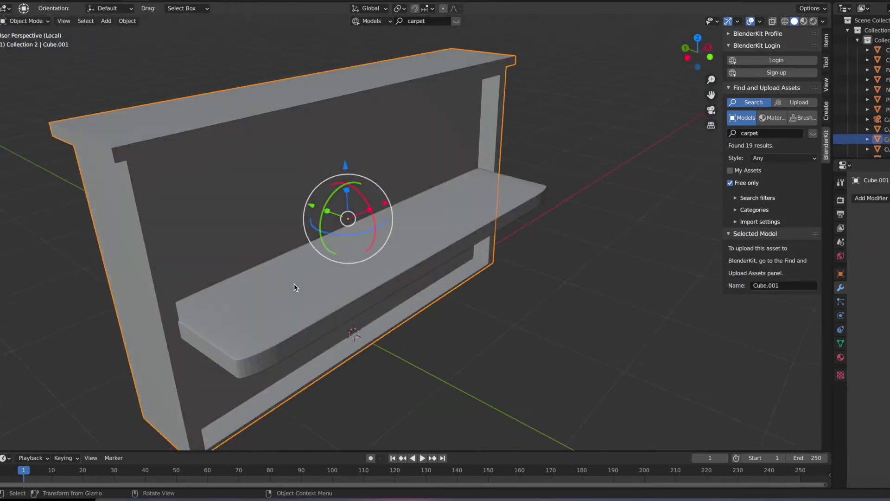
scroll(294, 283, up, 3)
key(Tab)
key(Tab)
key(Tab)
key(Tab)
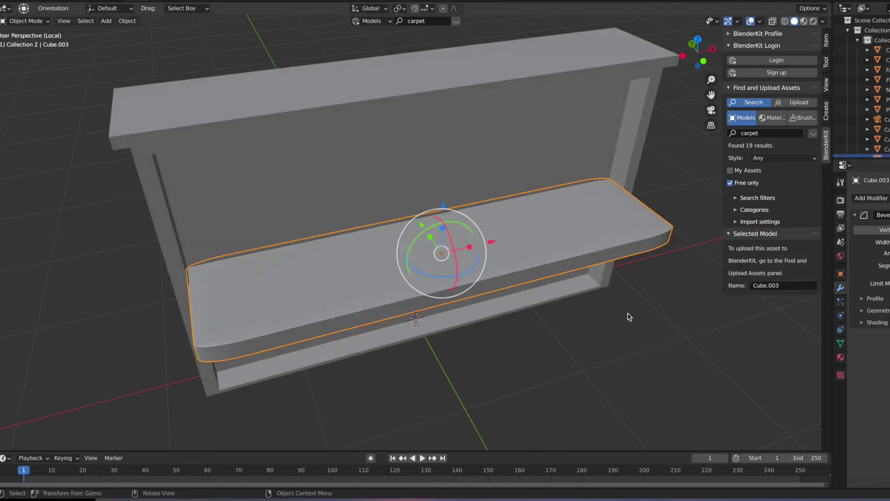
key(Tab)
key(ctrl+r)
key(Tab)
key(Tab)
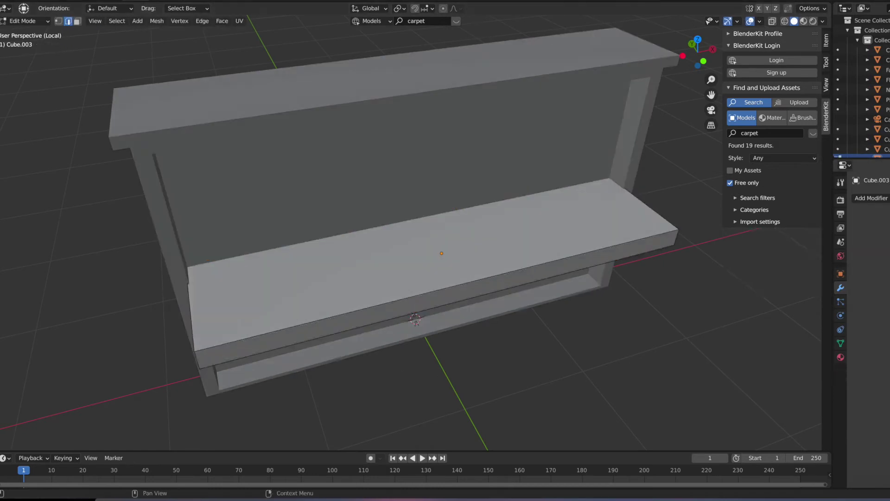
Add edge loops near both ends of the keyboard shelf.
mouse_move(402, 376)
middle_down()
mouse_move(267, 369)
mouse_move(535, 347)
mouse_move(459, 395)
mouse_move(502, 360)
middle_up()
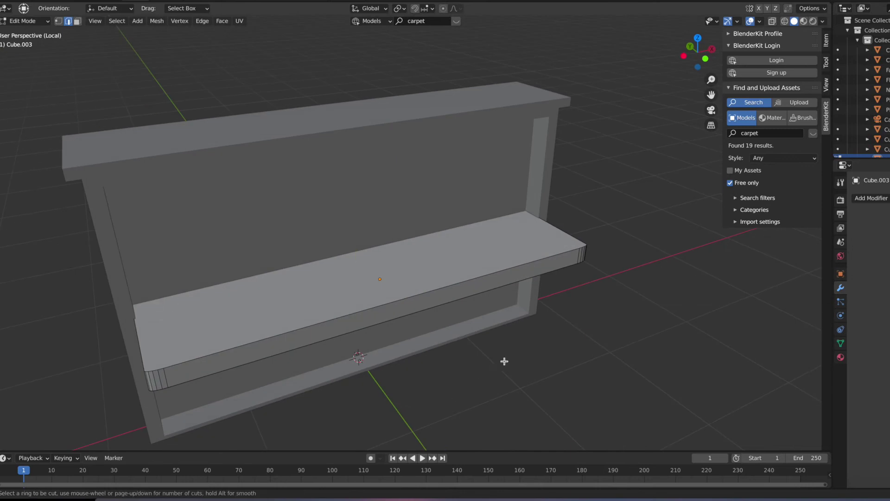
key(Tab)
key(ctrl+z)
key(ctrl+z)
key(ctrl+z)
key(ctrl+z)
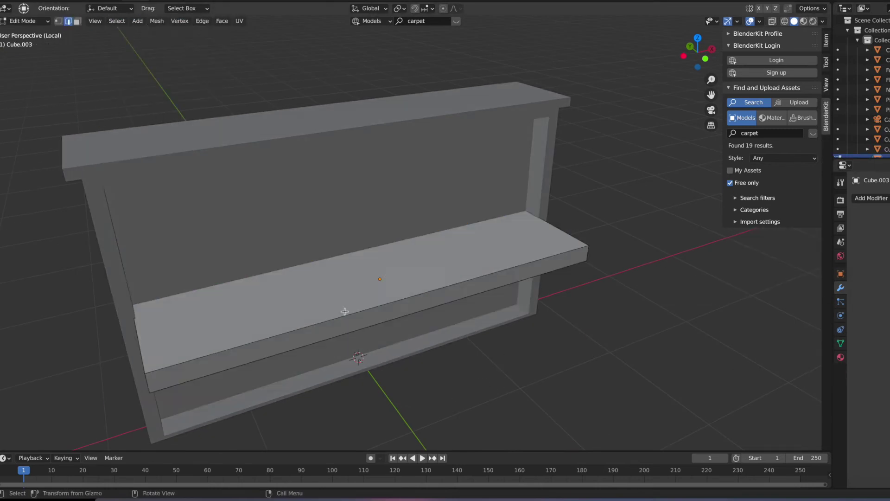
click(213, 20)
click(176, 167)
click(314, 312)
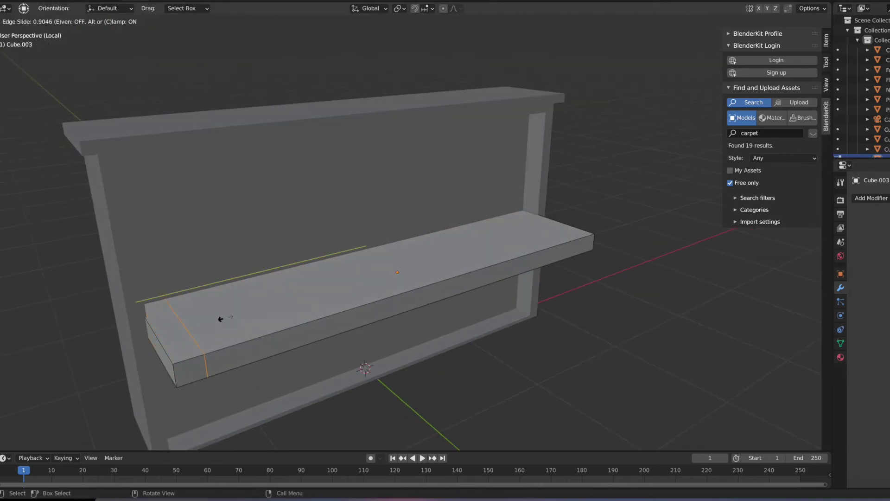
click(221, 319)
middle_drag(220, 319, 234, 322)
click(576, 268)
mouse_move(576, 268)
middle_down()
mouse_move(562, 93)
mouse_move(520, 247)
middle_up()
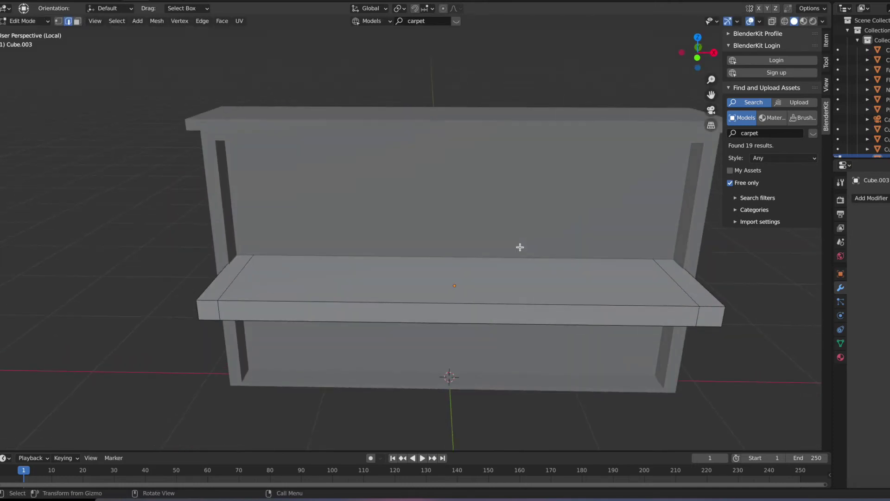
mouse_move(694, 284)
middle_down()
mouse_move(458, 215)
mouse_move(485, 260)
middle_up()
Back in the full room, thin the piano lid along Z.
key(Tab)
key(KP_Divide)
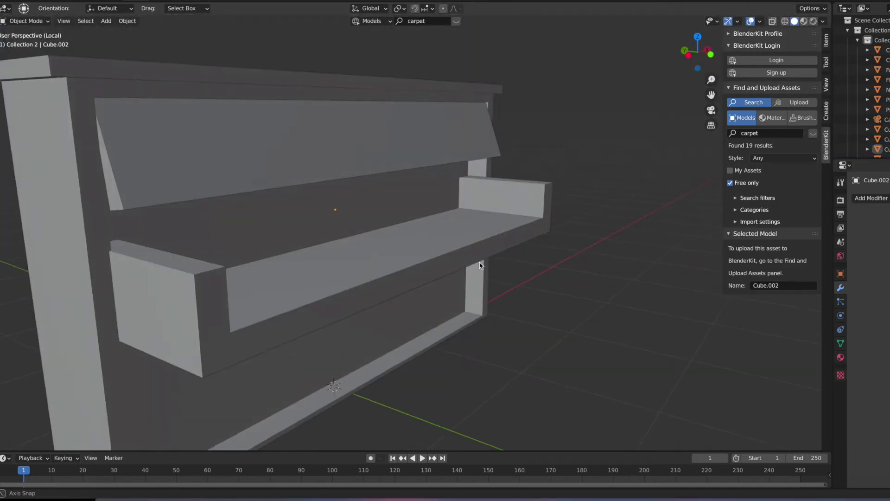
click(336, 182)
key(s)
key(z)
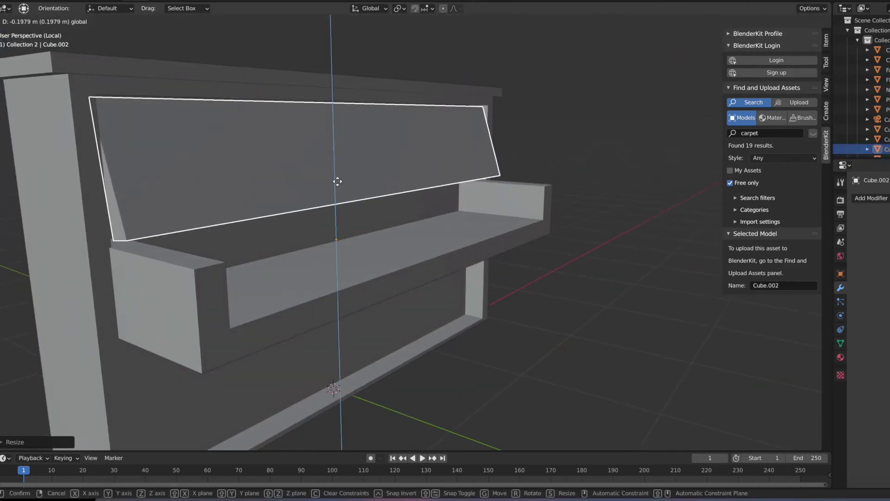
click(336, 182)
mouse_move(335, 182)
middle_down()
mouse_move(360, 198)
mouse_move(272, 235)
middle_up()
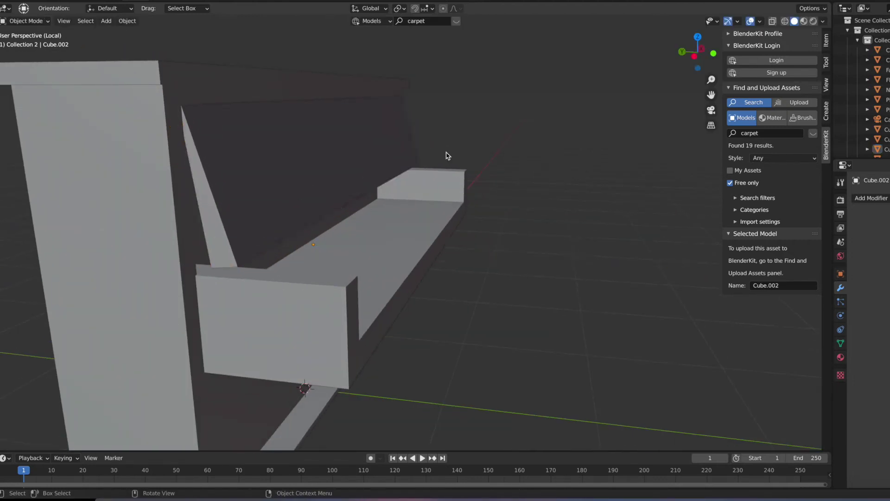
middle_drag(448, 155, 427, 159)
Select the lower cabinet part and edit its mesh in face select mode.
click(299, 278)
middle_drag(298, 278, 533, 147)
key(Tab)
scroll(538, 162, up, 2)
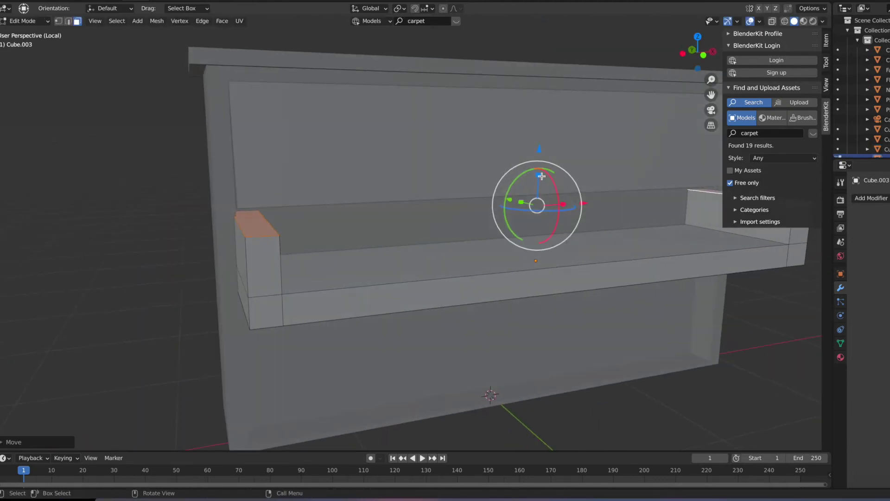
scroll(206, 338, down, 3)
scroll(507, 268, up, 3)
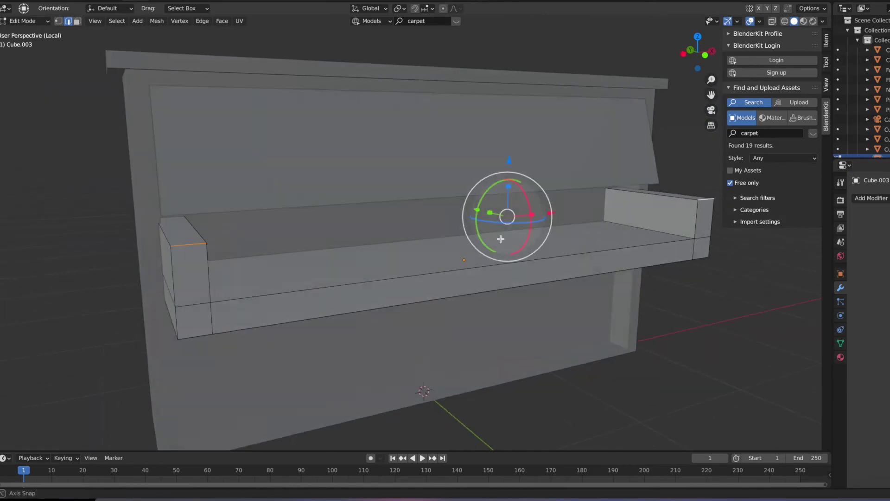
mouse_move(507, 268)
middle_down()
mouse_move(603, 179)
mouse_move(524, 359)
mouse_move(514, 341)
mouse_move(499, 340)
middle_up()
mouse_move(409, 293)
middle_down()
mouse_move(472, 182)
mouse_move(297, 246)
mouse_move(238, 146)
middle_up()
key(3)
Select the key shelf's front face, viewing the piano from a low angle.
scroll(238, 145, down, 4)
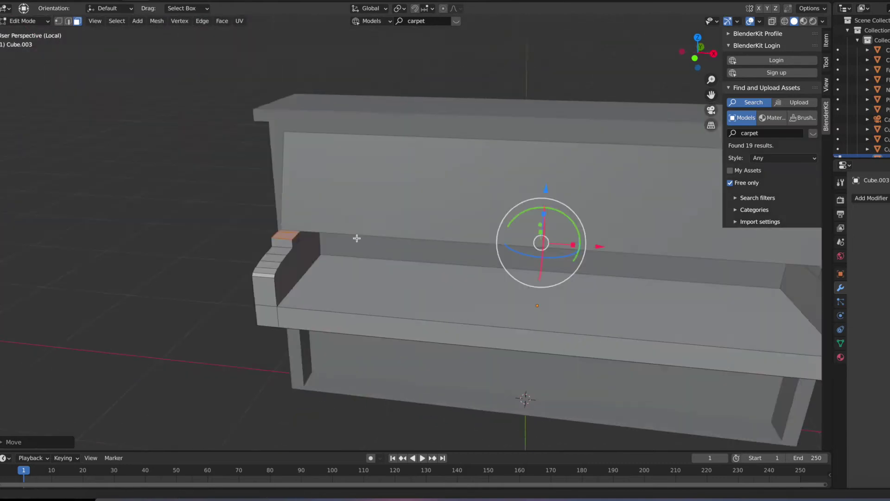
scroll(467, 234, down, 2)
mouse_move(466, 235)
middle_down()
mouse_move(684, 308)
mouse_move(668, 246)
mouse_move(711, 259)
mouse_move(560, 260)
mouse_move(652, 241)
mouse_move(666, 359)
middle_up()
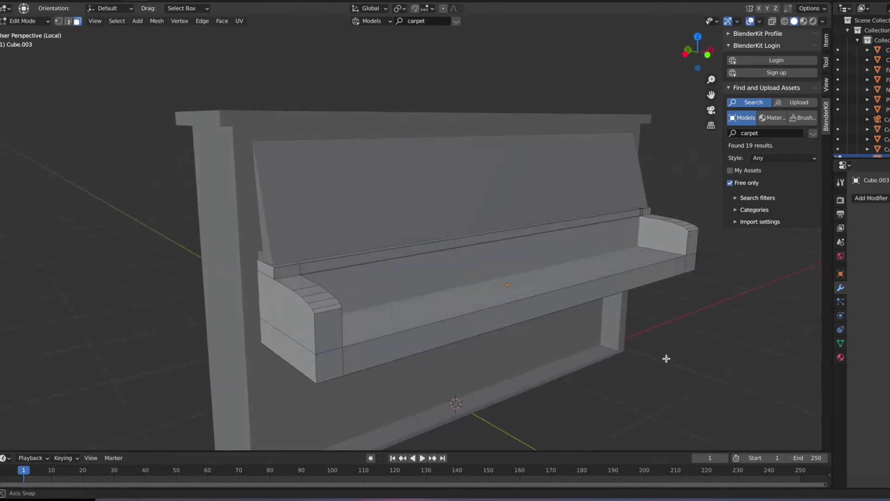
scroll(667, 352, down, 2)
scroll(649, 342, down, 3)
scroll(648, 341, up, 5)
click(438, 294)
mouse_move(648, 342)
middle_down()
mouse_move(437, 294)
mouse_move(349, 335)
mouse_move(197, 341)
mouse_move(345, 314)
mouse_move(326, 201)
middle_up()
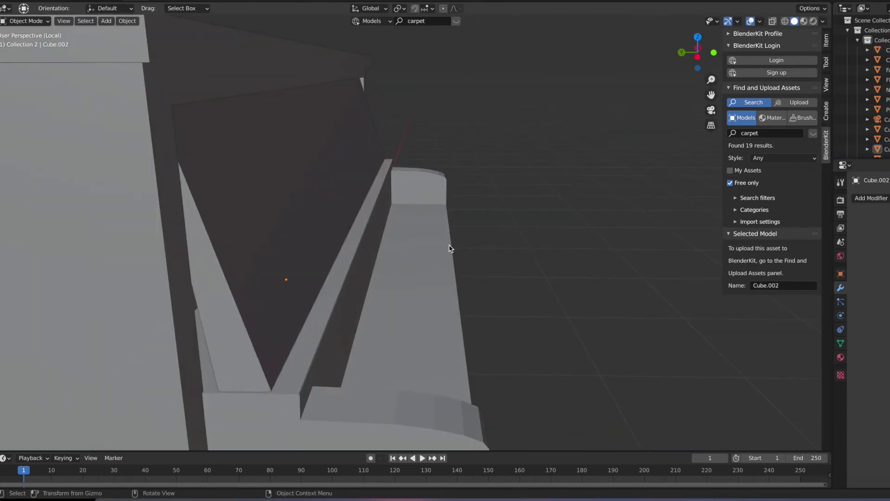
Shift the key shelf's face strip along the Y axis.
middle_drag(449, 246, 383, 287)
key(g)
click(455, 298)
key(s)
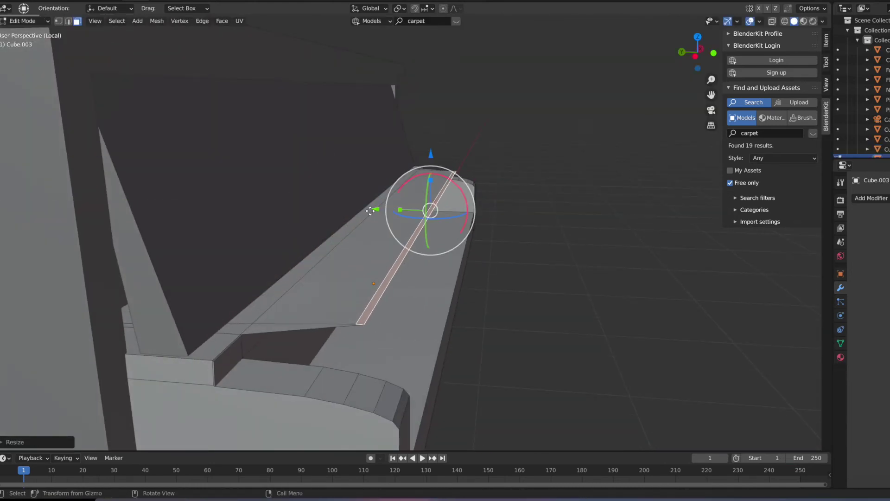
drag(370, 211, 351, 283)
Scale down the leg-bottom faces to taper the shelf's two legs.
middle_drag(344, 288, 577, 360)
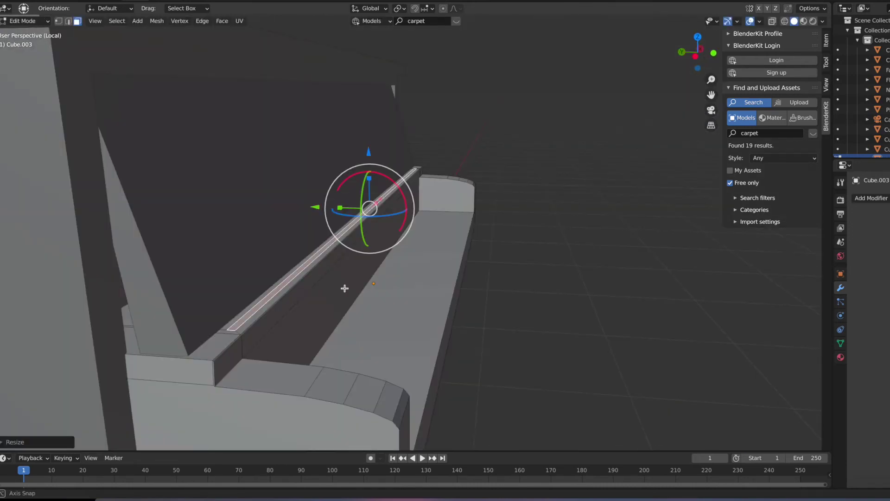
middle_drag(345, 288, 479, 403)
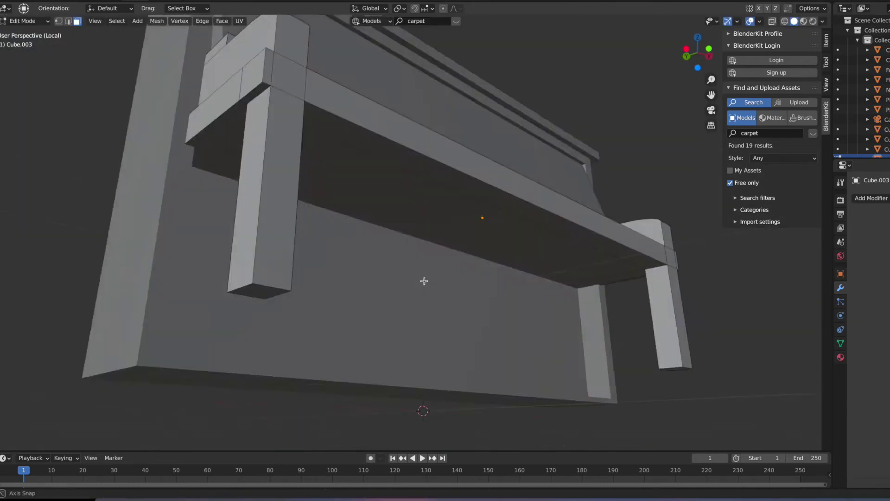
key(s)
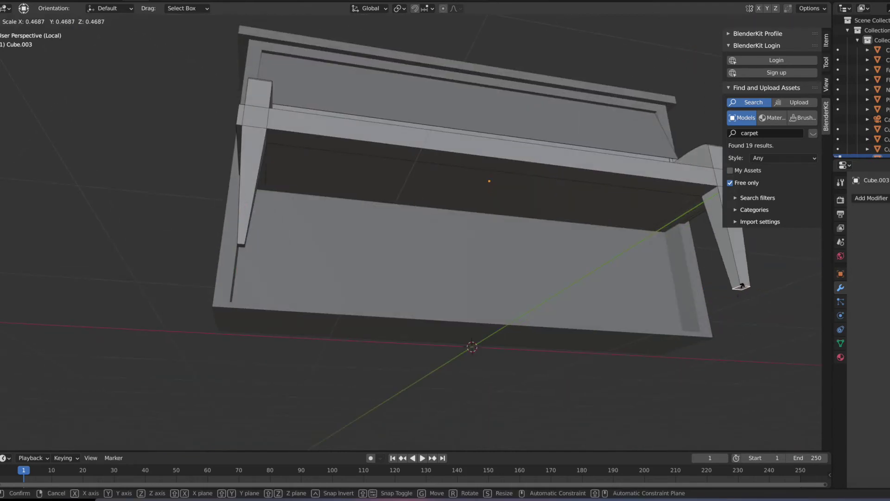
click(656, 342)
Lower the leg bottoms to the floor in front orthographic view, then return to solid shading.
mouse_move(655, 342)
middle_down()
mouse_move(459, 301)
mouse_move(699, 370)
middle_up()
key(KP_1)
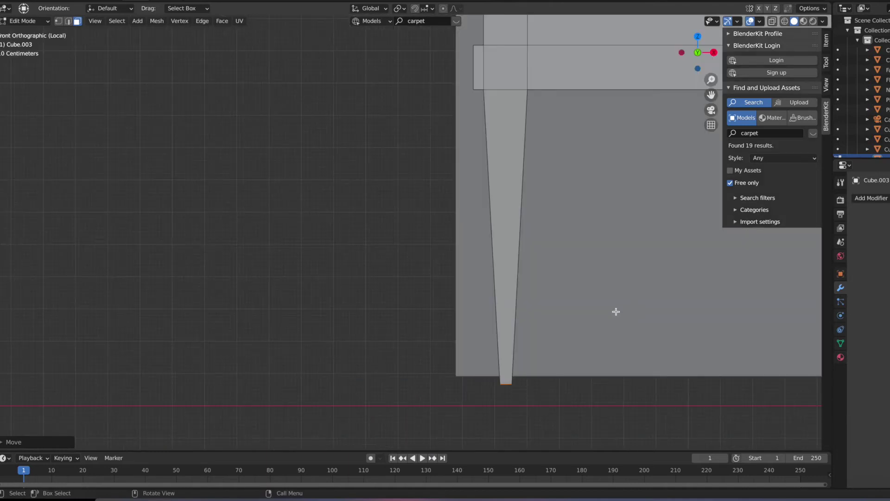
key(g)
key(z)
click(648, 215)
mouse_move(649, 214)
middle_down()
mouse_move(548, 274)
mouse_move(624, 298)
mouse_move(563, 324)
mouse_move(534, 151)
mouse_move(230, 321)
middle_up()
key(shift+z)
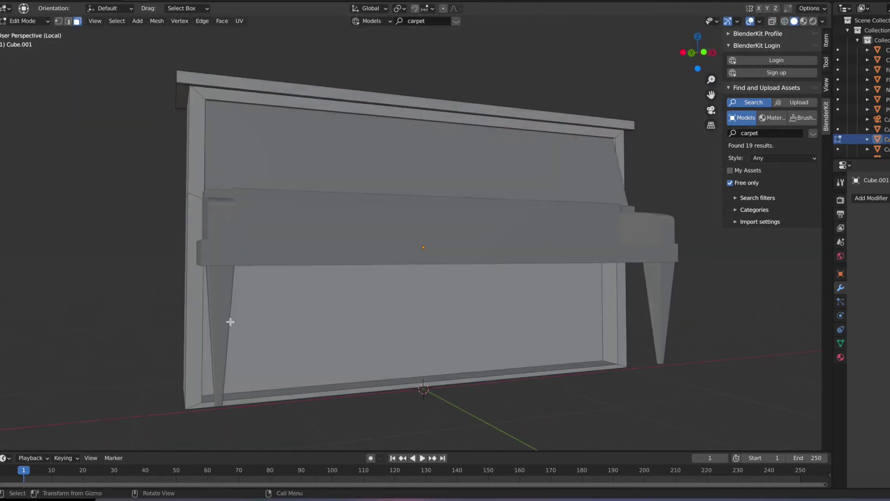
Finish the loop cut without sliding, and cancel a stray vertical move on the piano.
right_click(604, 365)
middle_drag(605, 364, 211, 399)
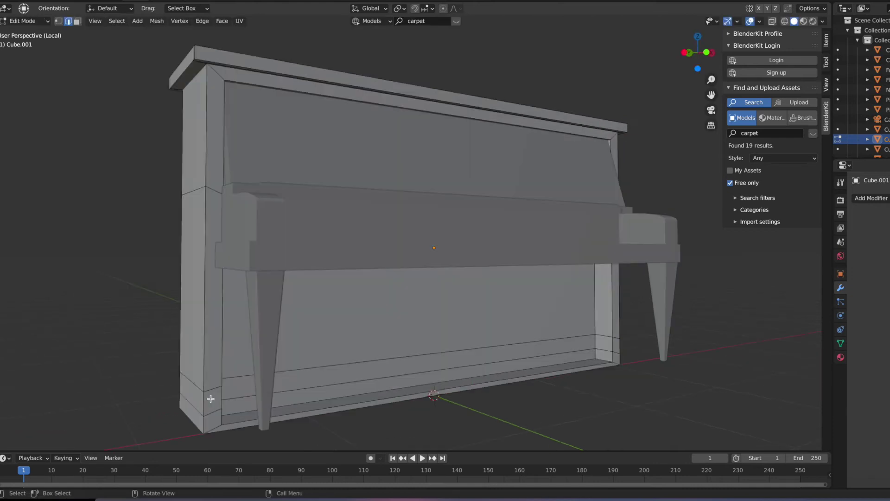
middle_drag(608, 355, 197, 412)
right_click(462, 323)
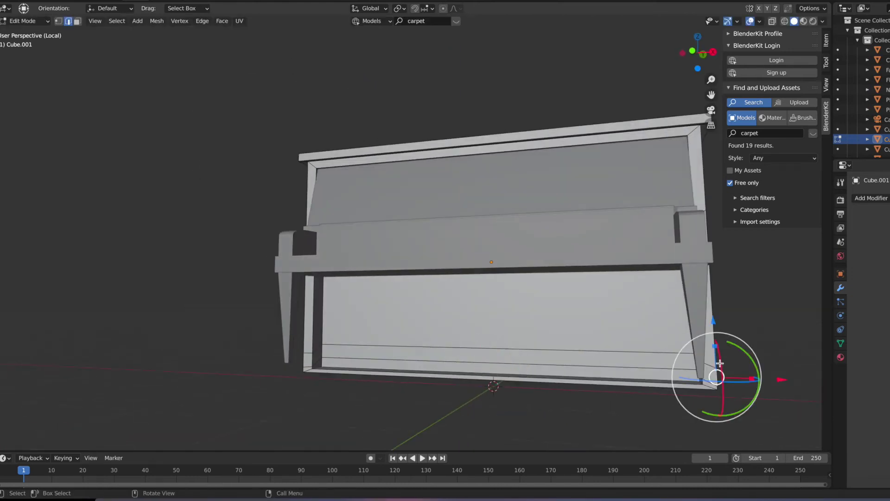
middle_drag(713, 366, 186, 376)
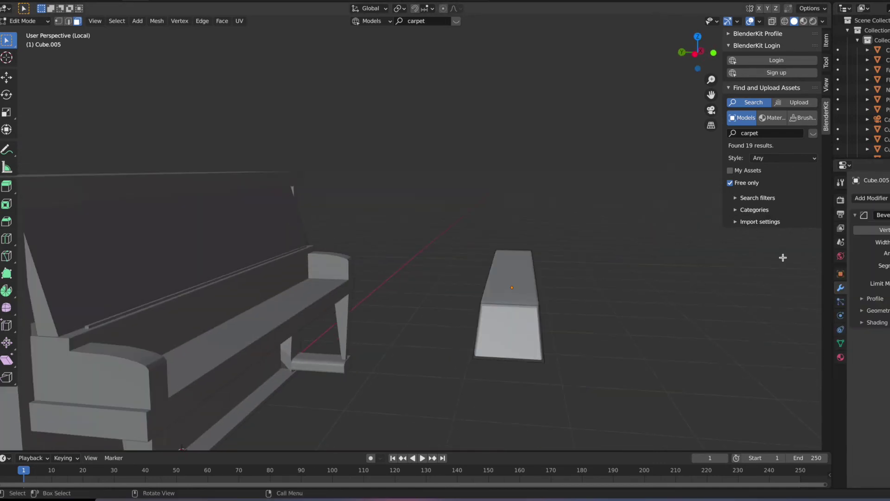
Add a new cube beside the piano and flatten it vertically into a bar.
mouse_move(785, 258)
middle_down()
mouse_move(649, 322)
mouse_move(562, 298)
middle_up()
key(Tab)
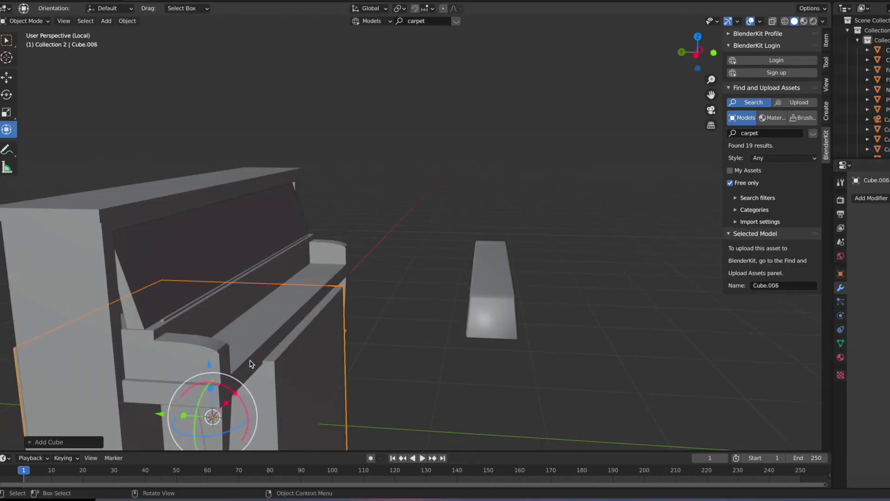
key(s)
key(z)
key(s)
key(x)
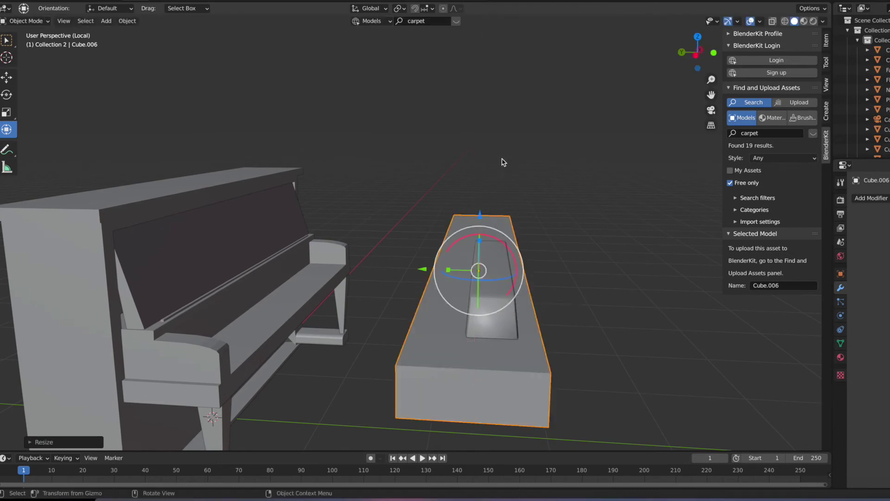
click(521, 299)
Slide the bar along X and adjust its depth along Y.
middle_drag(521, 299, 476, 308)
key(g)
key(x)
click(450, 262)
mouse_move(450, 263)
middle_down()
mouse_move(479, 298)
mouse_move(459, 313)
middle_up()
key(s)
key(y)
click(584, 323)
Refine the bar's Y size, then widen it along X in top orthographic view.
mouse_move(584, 323)
middle_down()
mouse_move(547, 339)
mouse_move(548, 357)
mouse_move(480, 232)
middle_up()
key(s)
key(y)
click(548, 357)
scroll(480, 232, up, 1)
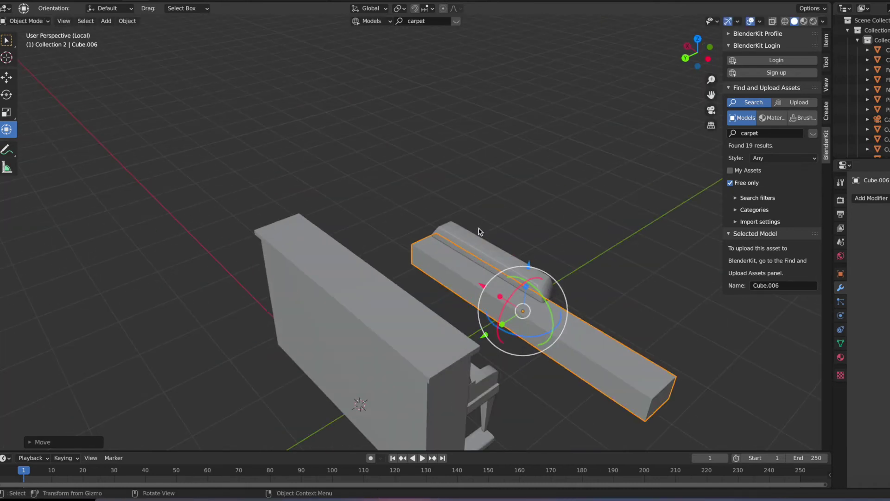
key(KP_7)
key(g)
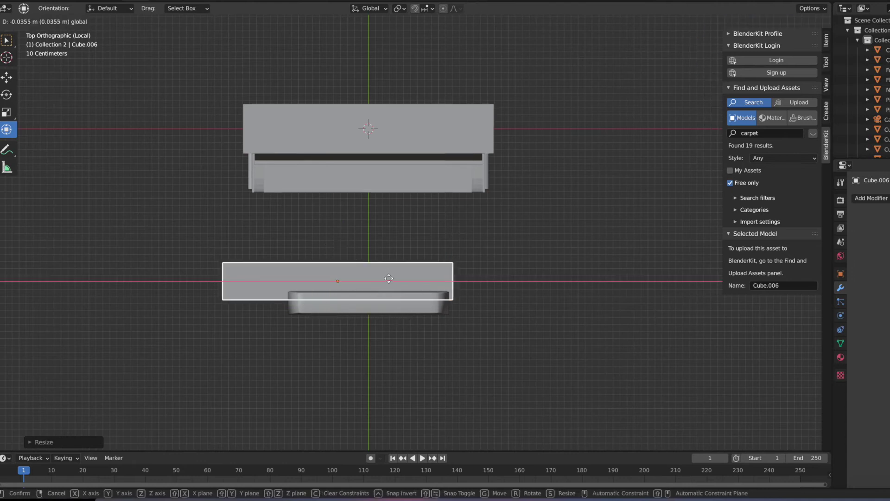
key(s)
key(x)
click(413, 274)
Settle the bar's position beside the piano, cancelling an unwanted resize.
mouse_move(413, 274)
middle_down()
mouse_move(466, 219)
mouse_move(203, 404)
middle_up()
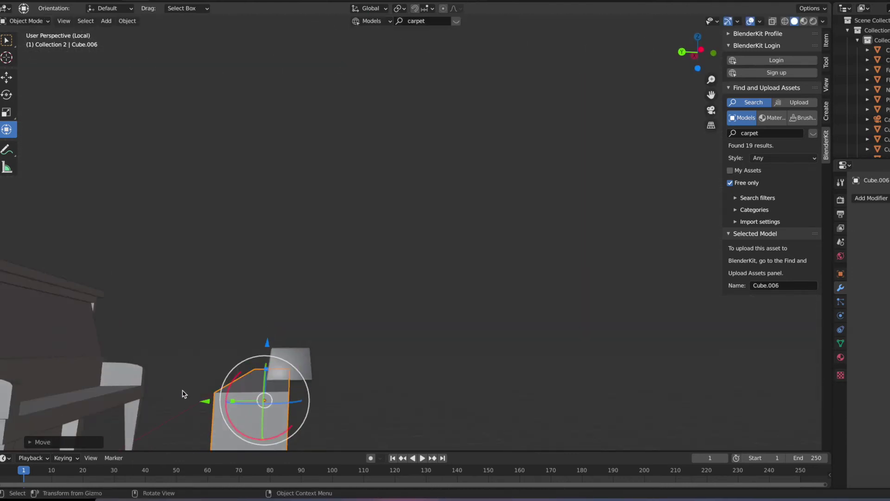
click(304, 408)
mouse_move(304, 407)
middle_down()
mouse_move(266, 364)
mouse_move(253, 302)
middle_up()
right_click(241, 354)
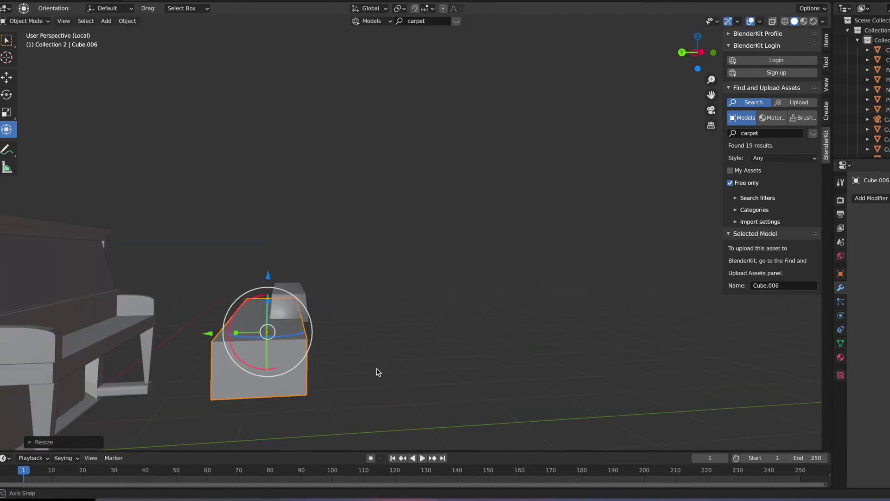
middle_drag(378, 372, 337, 353)
In Edit Mode, scale the bench's top face along X and Alt+S fatten it into a lip.
key(Tab)
scroll(400, 325, up, 4)
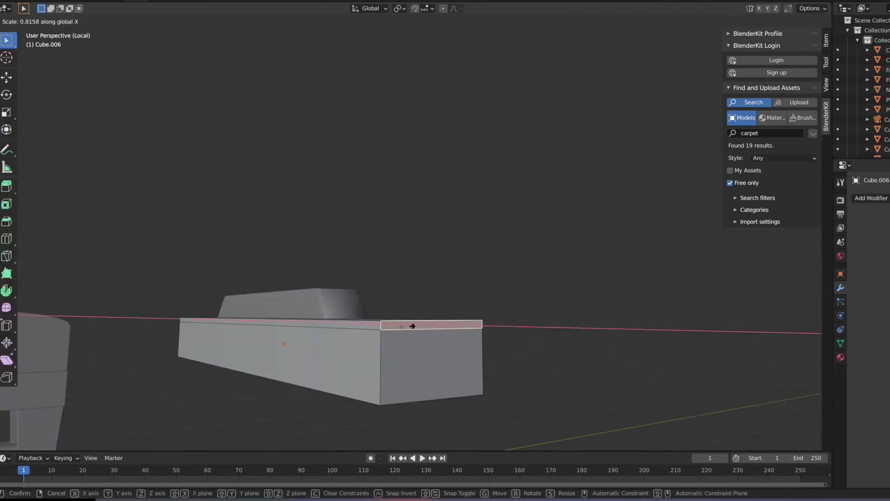
click(412, 326)
scroll(441, 382, down, 4)
mouse_move(441, 381)
middle_down()
mouse_move(407, 314)
mouse_move(483, 318)
middle_up()
key(alt+s)
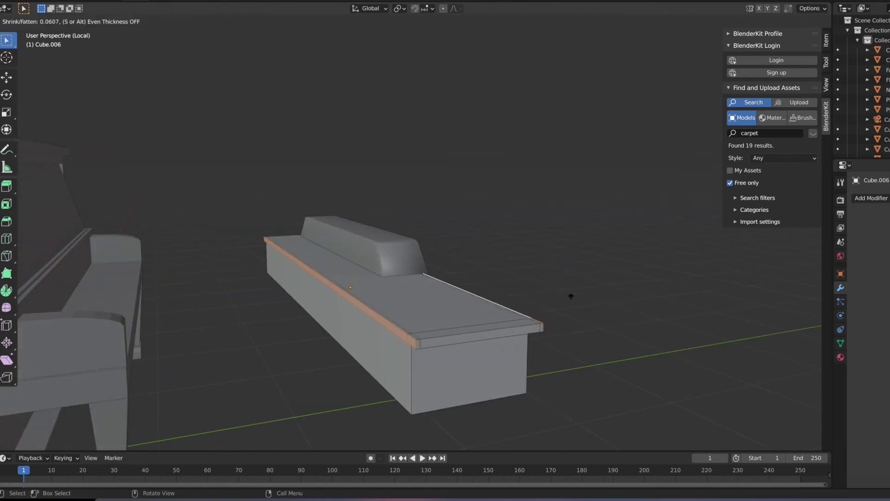
click(570, 295)
scroll(536, 340, down, 4)
middle_drag(536, 340, 536, 352)
key(Tab)
Orbit the view to see the piano and the new bench block together.
middle_drag(566, 193, 697, 309)
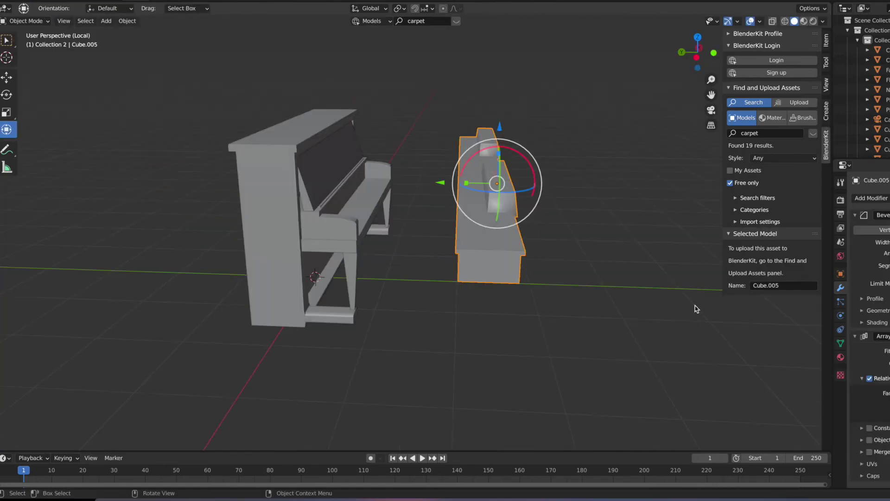
middle_drag(664, 288, 544, 284)
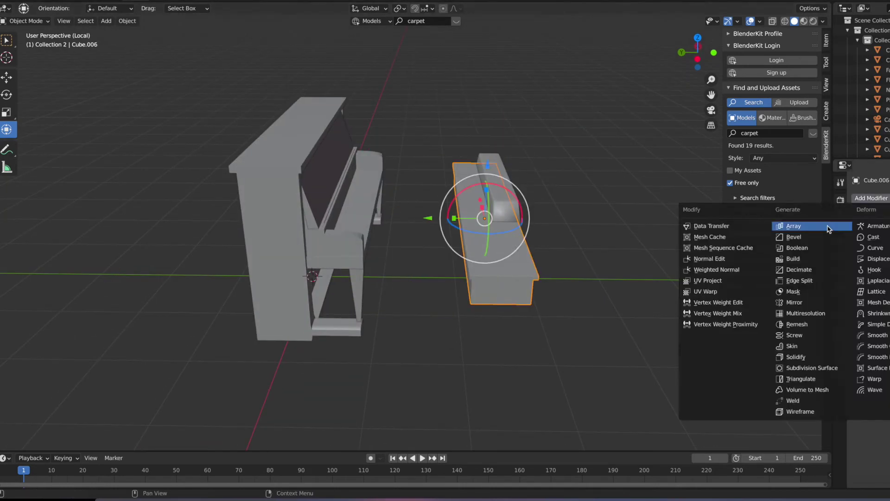
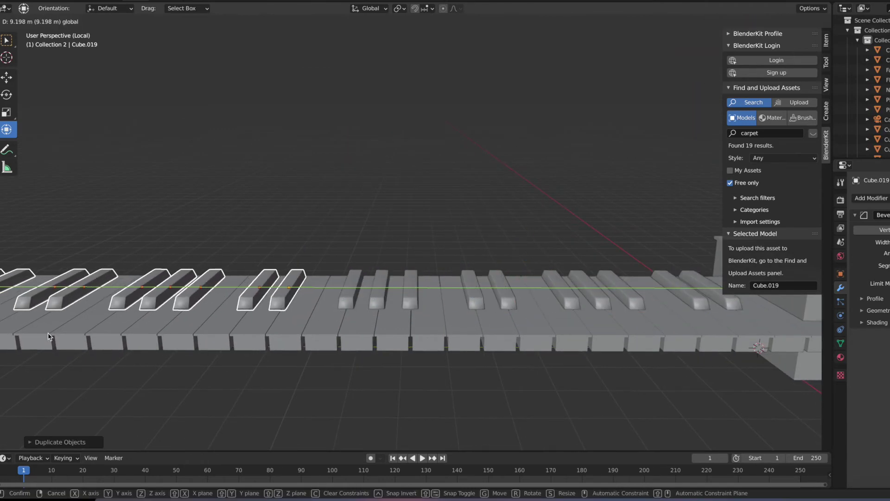
Duplicate the black keys and rotate the keyboard about Z to lie flat before the piano.
key(shift+d)
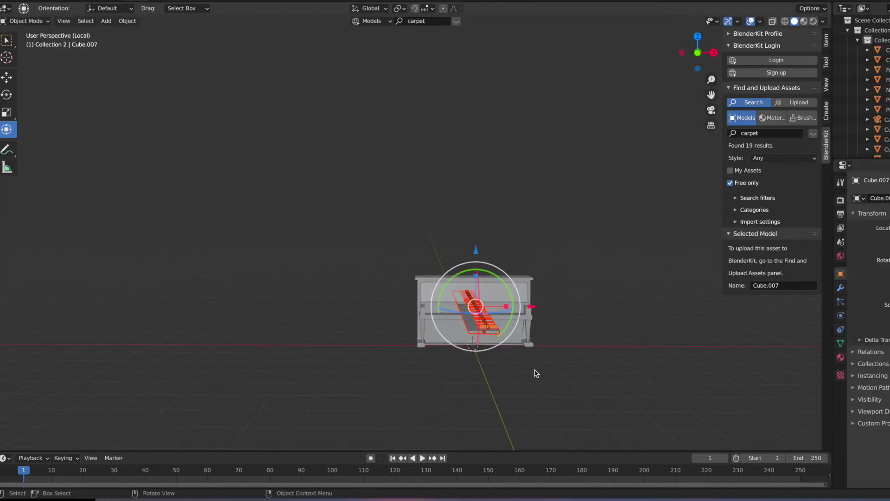
key(r)
key(z)
key(Return)
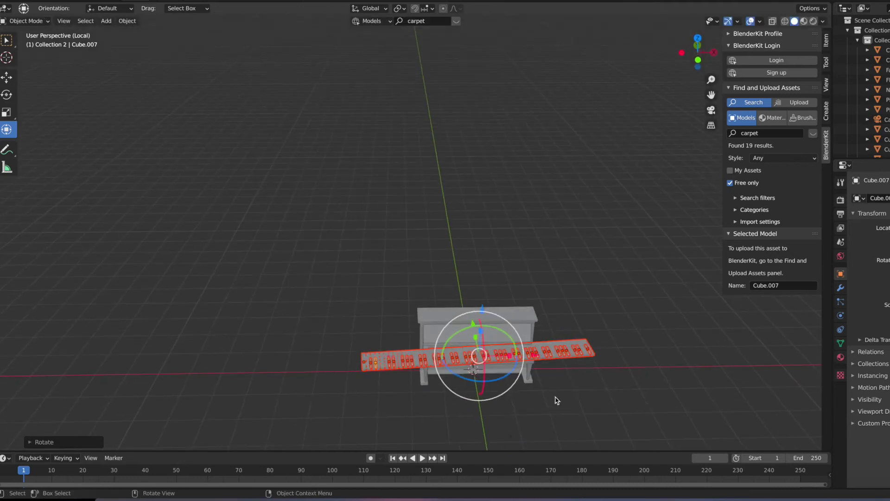
scroll(483, 366, up, 3)
middle_drag(482, 366, 462, 308)
Move and scale the keyboard so it fits inside the piano, sliding it along Y.
key(g)
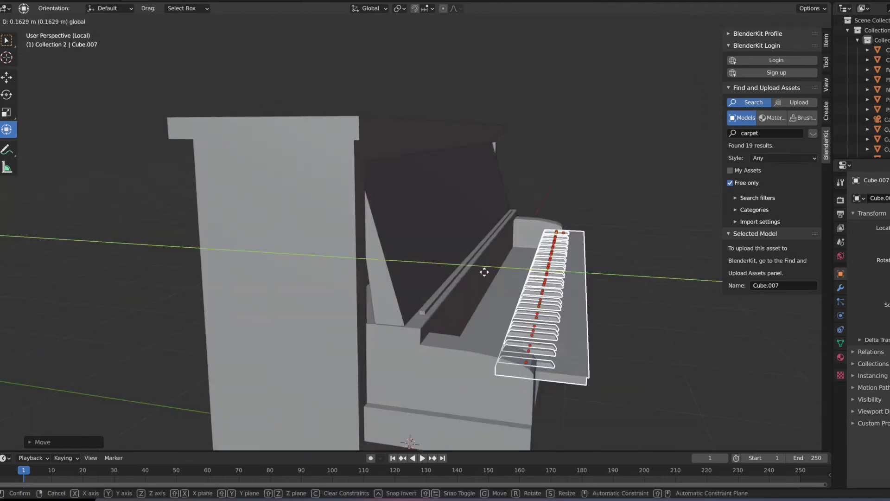
click(483, 273)
scroll(483, 272, up, 3)
key(s)
click(547, 347)
mouse_move(547, 347)
middle_down()
mouse_move(438, 321)
mouse_move(505, 354)
mouse_move(383, 335)
middle_up()
key(s)
click(505, 353)
key(g)
key(y)
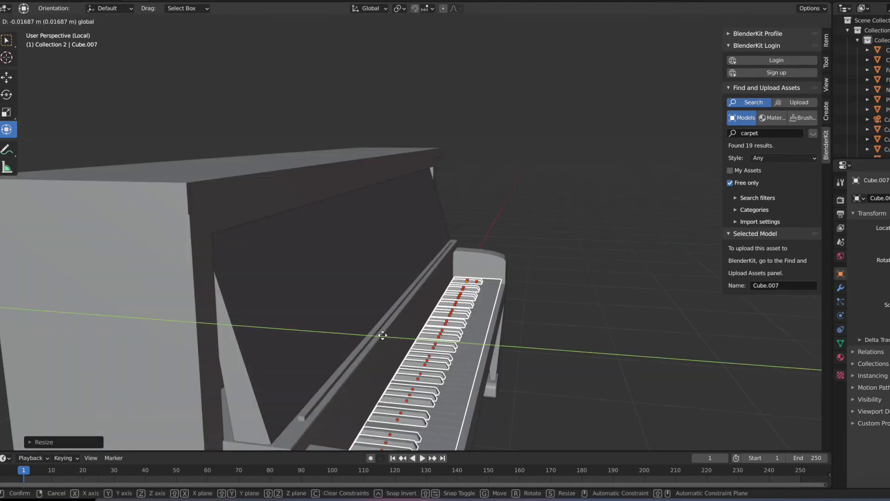
click(382, 335)
middle_drag(606, 312, 610, 242)
Add a small sphere and flatten its height along Z.
key(s)
key(y)
key(s)
key(z)
mouse_move(408, 357)
middle_down()
mouse_move(467, 272)
mouse_move(472, 292)
mouse_move(571, 237)
middle_up()
click(466, 273)
Place the flattened sphere under a piano leg and duplicate it as another foot.
key(g)
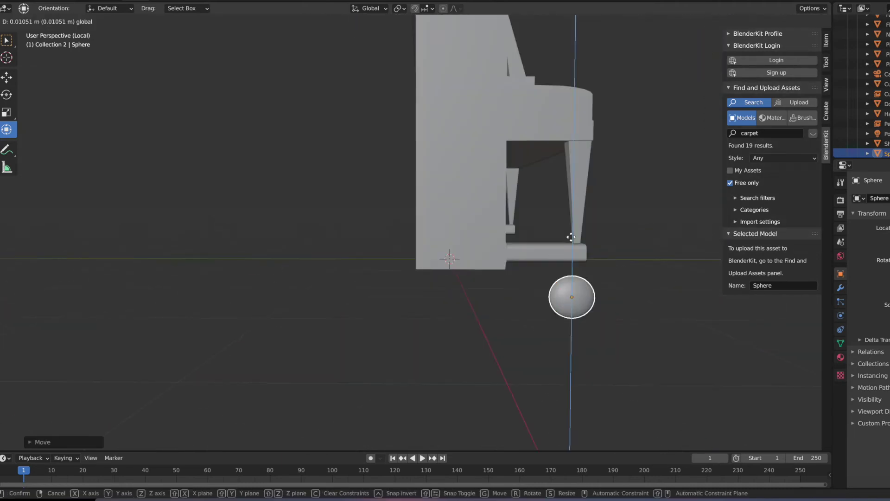
click(574, 213)
key(shift+d)
right_click(641, 323)
middle_drag(641, 324, 584, 301)
scroll(509, 277, up, 3)
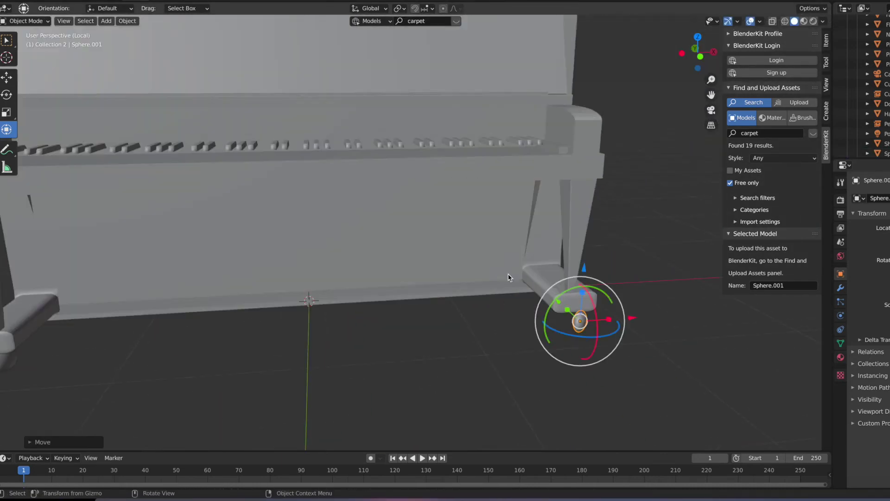
scroll(508, 277, down, 4)
Add a cube and scale it into a wide, narrow bench slab.
key(s)
key(z)
click(412, 190)
key(s)
key(x)
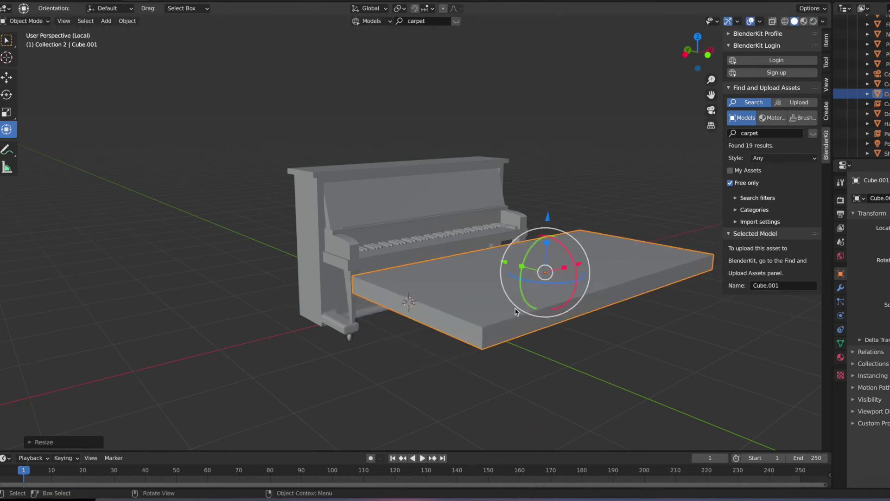
key(KP_1)
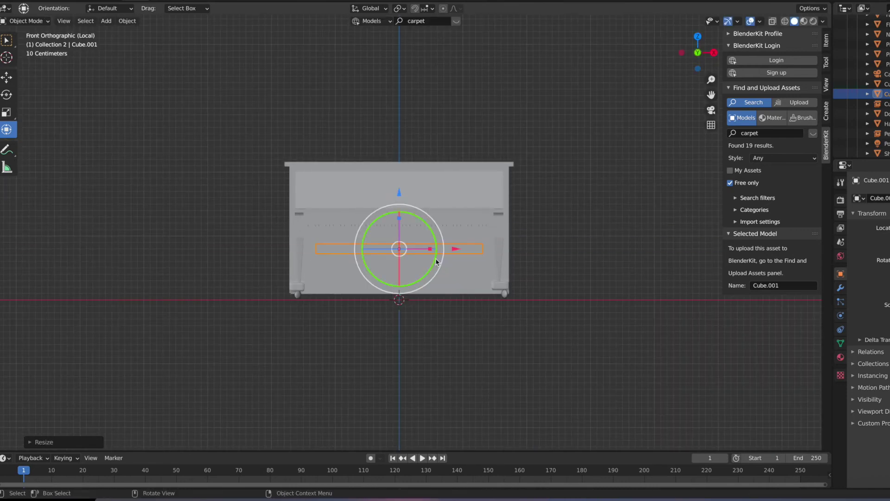
mouse_move(436, 262)
middle_down()
mouse_move(592, 278)
mouse_move(417, 294)
middle_up()
key(s)
key(y)
click(557, 288)
In edit mode, select the slab's front top edge and lower a leg bar vertically.
key(Tab)
scroll(505, 319, up, 3)
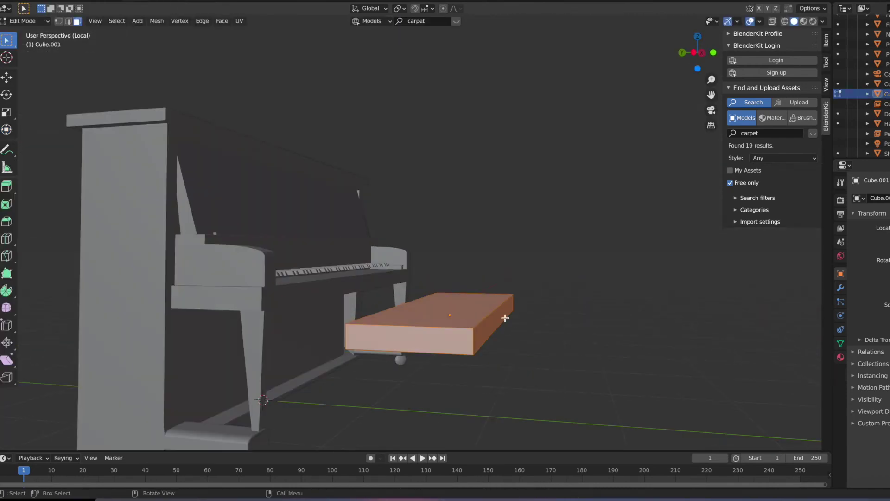
key(2)
key(alt+a)
mouse_move(505, 318)
shift+middle_down()
mouse_move(446, 331)
mouse_move(691, 350)
mouse_move(569, 292)
shift+middle_up()
alt+click(463, 331)
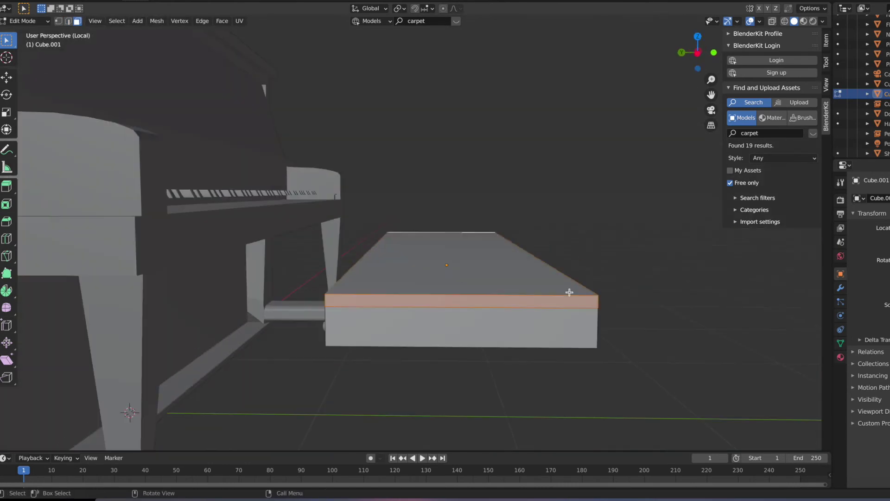
middle_drag(608, 267, 502, 272)
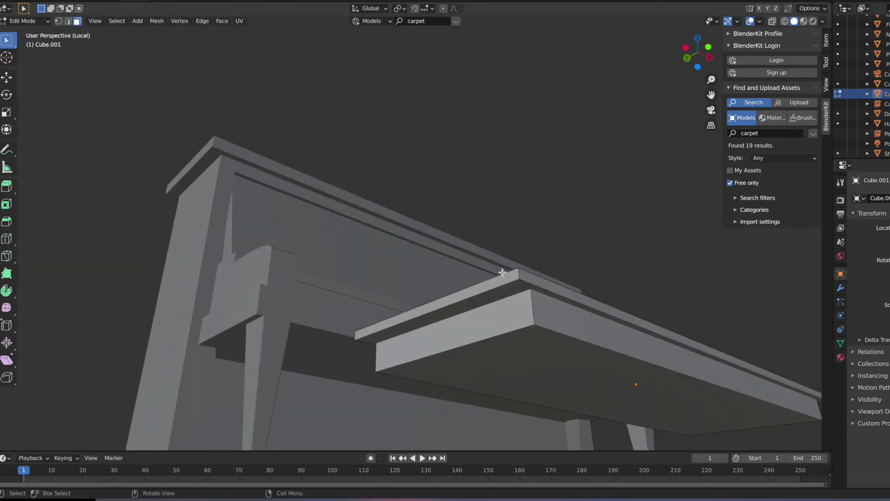
key(g)
key(z)
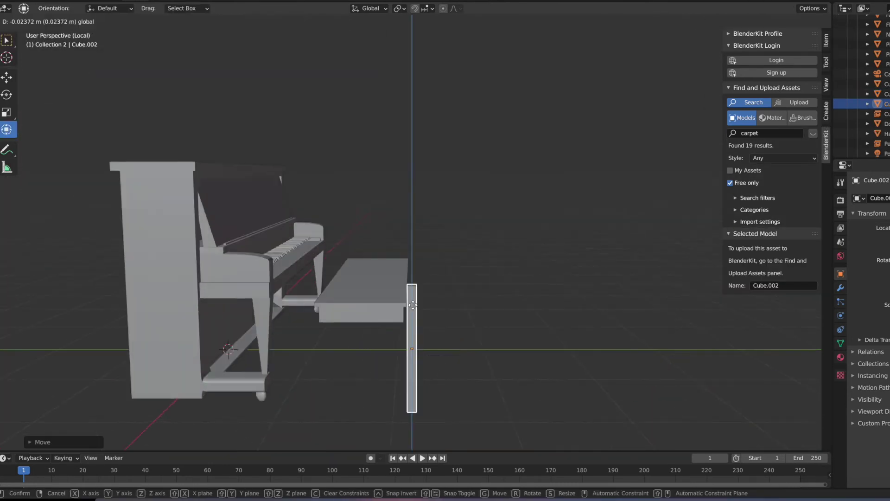
click(413, 304)
Duplicate the leg bar to give the bench a second leg.
key(KP_1)
key(KP_7)
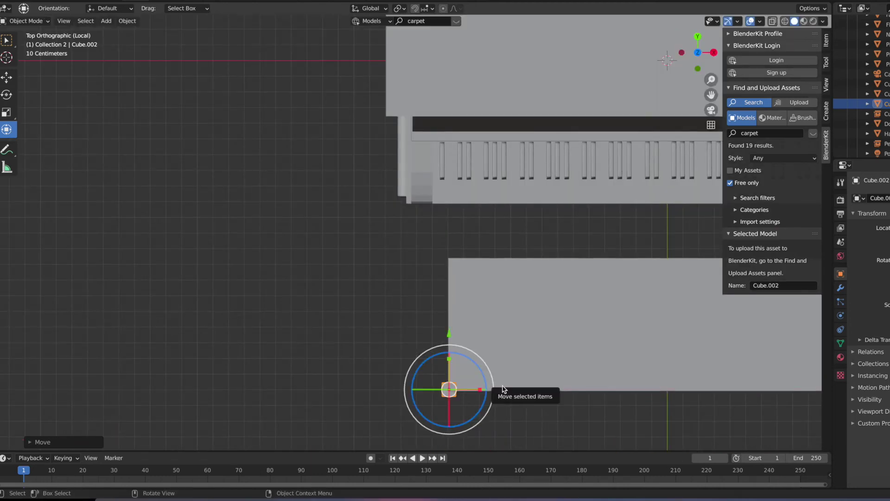
mouse_move(415, 312)
middle_down()
mouse_move(443, 281)
mouse_move(396, 386)
mouse_move(238, 380)
mouse_move(433, 370)
middle_up()
key(shift+d)
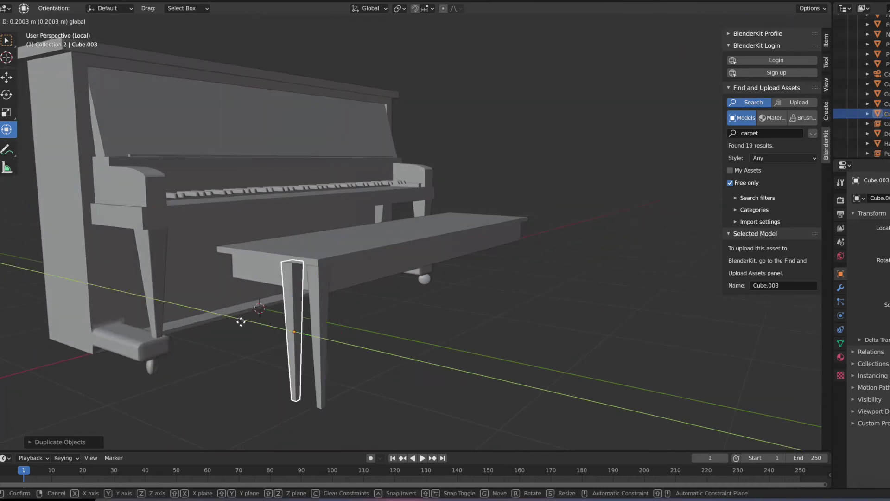
click(172, 319)
mouse_move(172, 318)
middle_down()
mouse_move(235, 306)
mouse_move(596, 291)
mouse_move(548, 265)
mouse_move(522, 292)
mouse_move(369, 250)
middle_up()
Select the bench's front face in edit mode and start moving it.
click(521, 291)
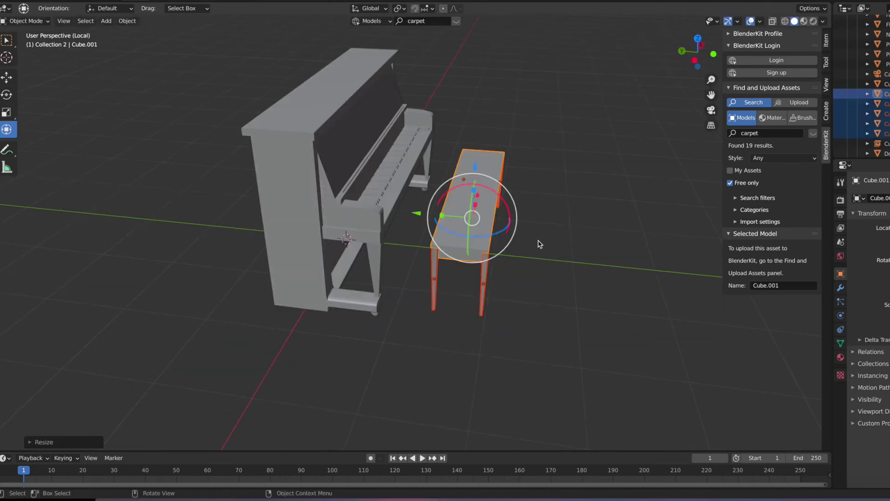
key(Tab)
middle_drag(531, 312, 582, 344)
click(603, 288)
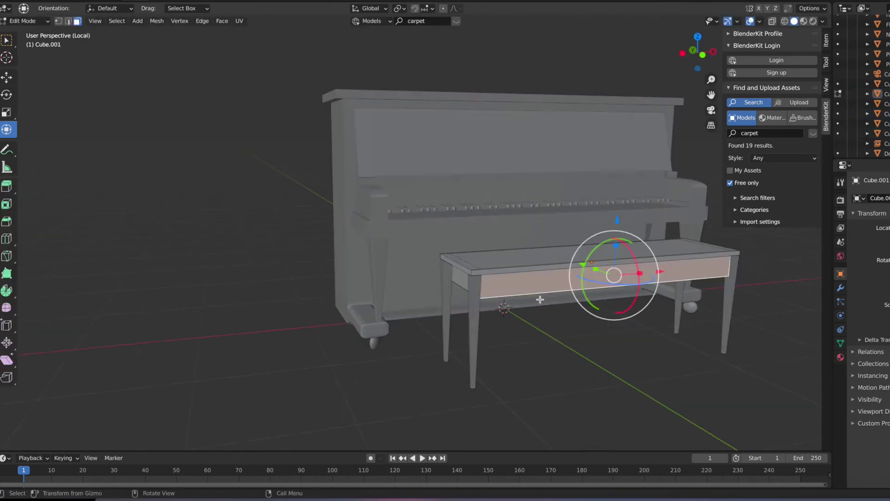
middle_drag(603, 287, 551, 154)
key(g)
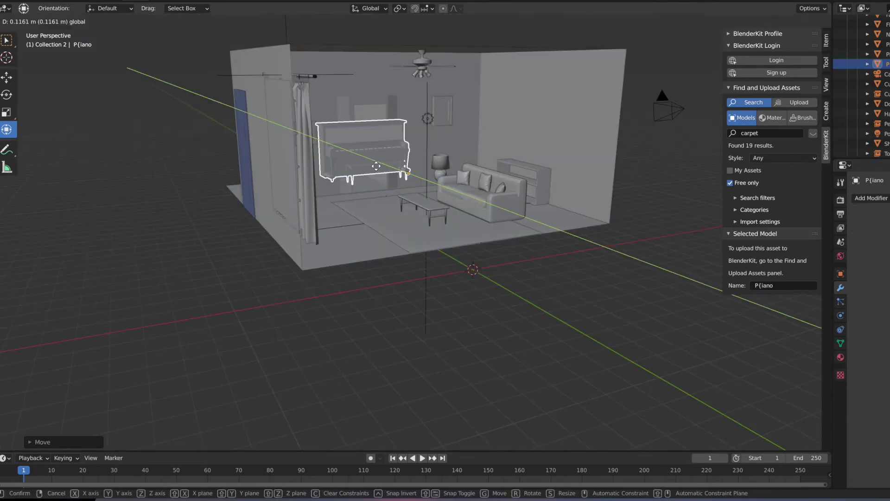
From a wireframe top view, move the piano into the room and begin enlarging it.
key(shift+z)
key(KP_7)
key(g)
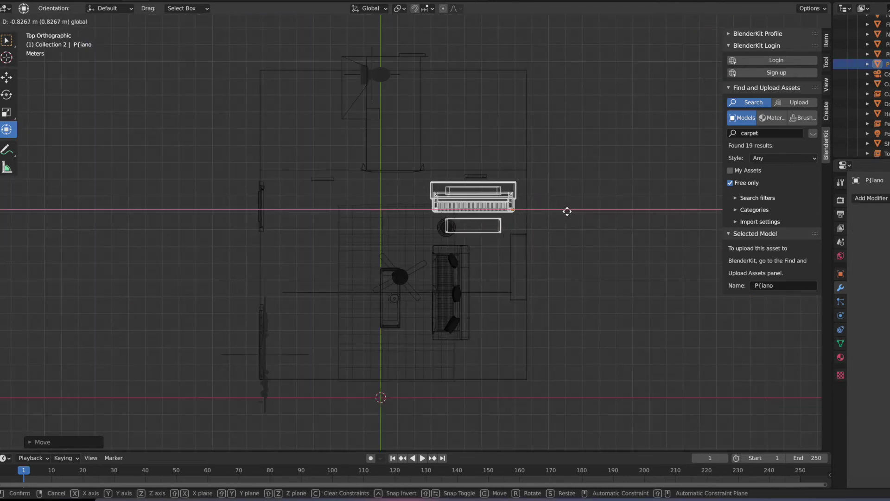
click(567, 212)
mouse_move(567, 212)
middle_down()
mouse_move(432, 233)
mouse_move(385, 270)
middle_up()
scroll(432, 234, up, 5)
key(KP_1)
key(shift+z)
key(s)
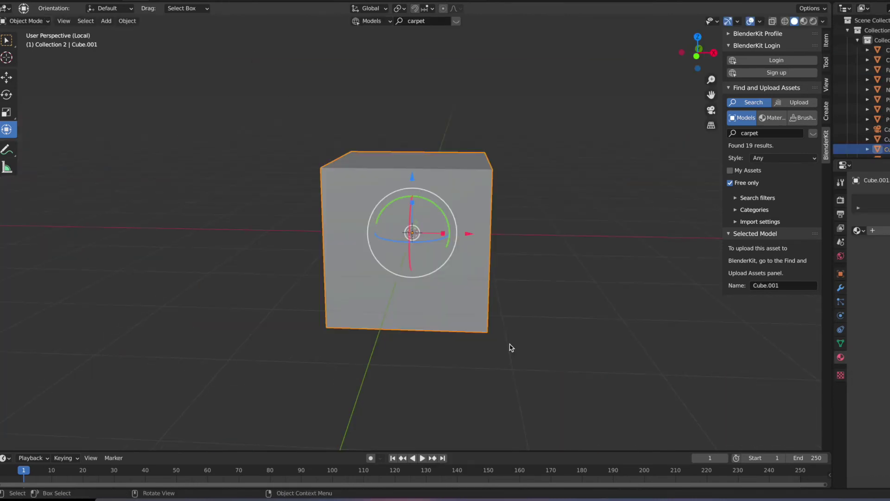
Extrude the box's top face into an overhanging cabinet lid.
key(Tab)
key(3)
click(389, 283)
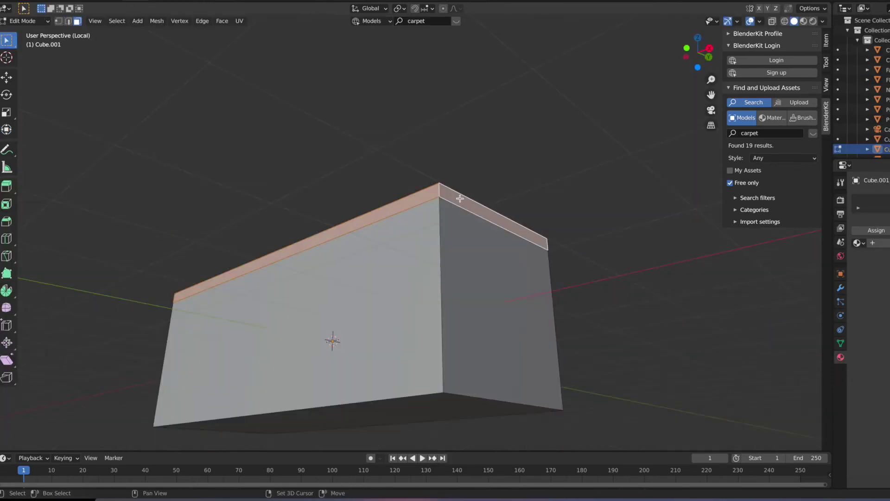
key(e)
mouse_move(445, 334)
middle_down()
mouse_move(462, 329)
mouse_move(309, 270)
mouse_move(364, 261)
mouse_move(470, 295)
middle_up()
Inset the cabinet front and knife-cut a vertical line splitting it into two doors.
click(496, 338)
key(i)
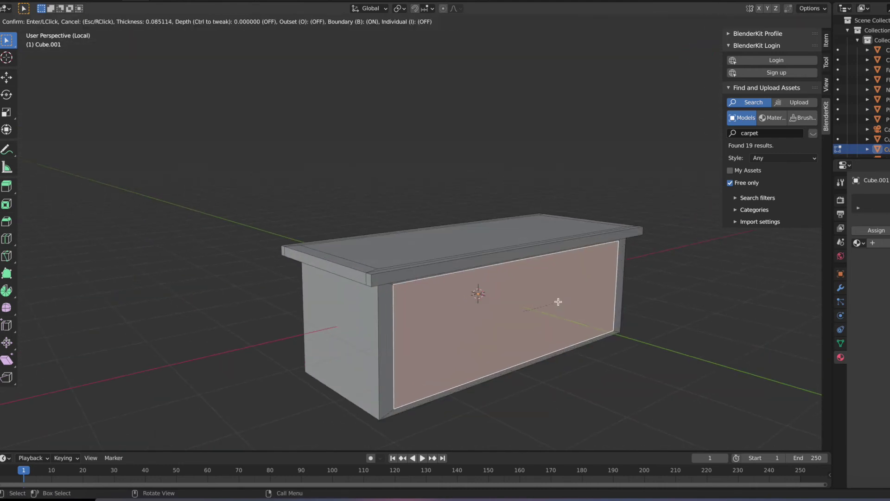
click(558, 302)
key(KP_1)
key(k)
click(541, 260)
key(Return)
middle_drag(546, 255, 442, 237)
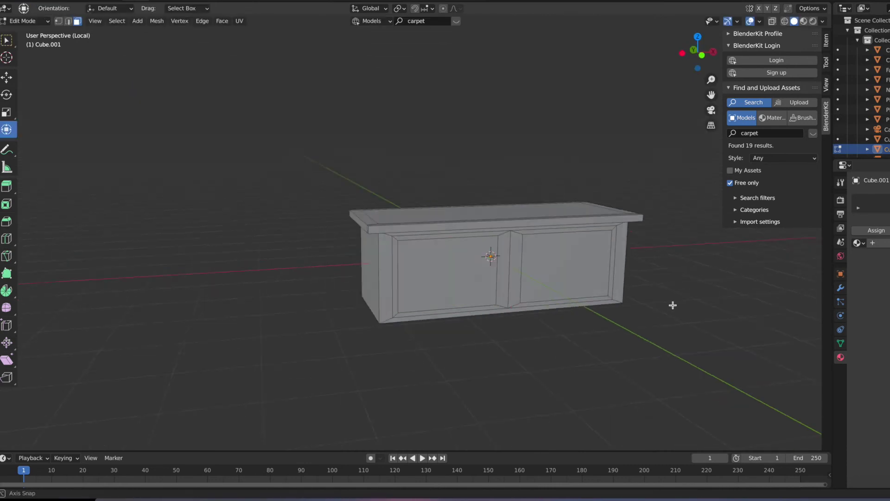
Push the door panels inward to recess them, then leave edit mode.
middle_drag(570, 294, 611, 270)
alt+click(511, 324)
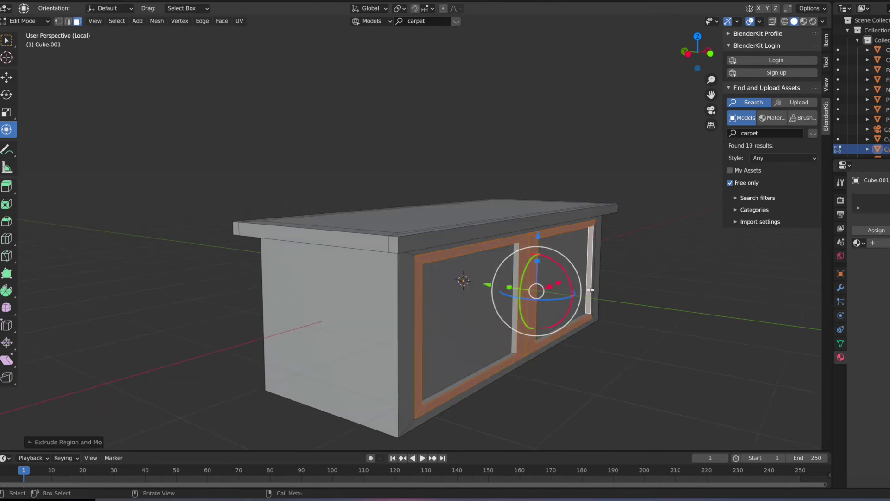
mouse_move(510, 324)
middle_down()
mouse_move(590, 261)
mouse_move(635, 260)
mouse_move(571, 292)
mouse_move(508, 283)
mouse_move(599, 265)
mouse_move(537, 298)
middle_up()
key(e)
click(611, 261)
key(alt+a)
key(ctrl+z)
key(alt+a)
key(Tab)
Add a cylinder and move it onto the doors as a knob.
key(shift+a)
click(561, 355)
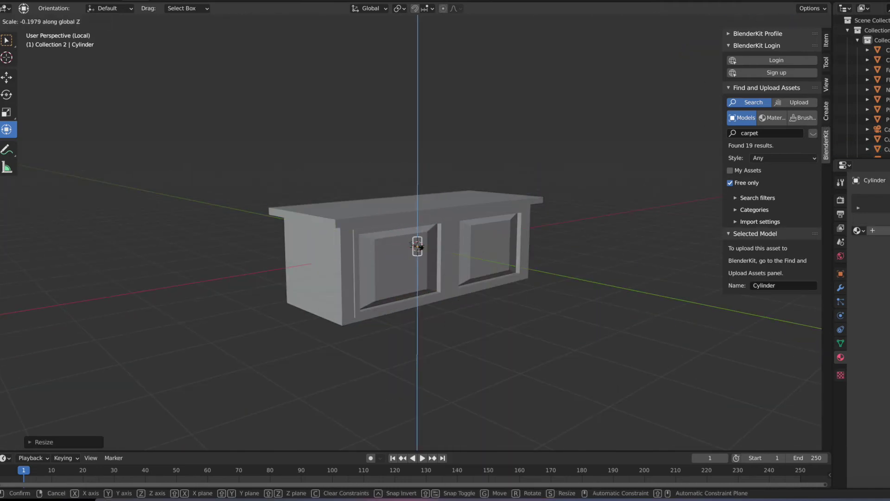
key(g)
click(533, 315)
scroll(534, 315, up, 4)
scroll(533, 316, up, 3)
middle_drag(533, 315, 487, 276)
scroll(487, 276, up, 3)
scroll(544, 280, down, 3)
mouse_move(544, 280)
middle_down()
mouse_move(552, 301)
mouse_move(613, 304)
middle_up()
scroll(551, 301, up, 4)
Select both knob cylinders and resize them into round knobs.
shift+click(552, 303)
key(Tab)
click(591, 304)
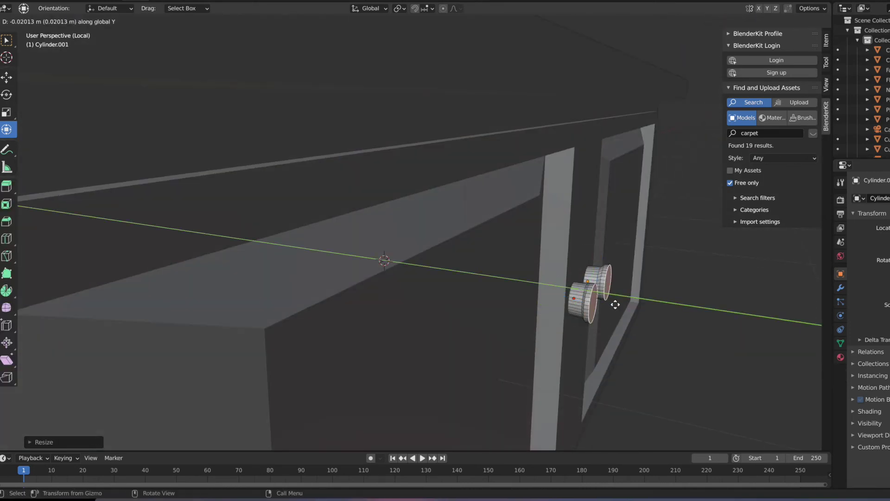
scroll(613, 304, up, 3)
mouse_move(570, 363)
middle_down()
mouse_move(513, 255)
mouse_move(648, 360)
middle_up()
scroll(513, 254, up, 2)
scroll(514, 253, down, 5)
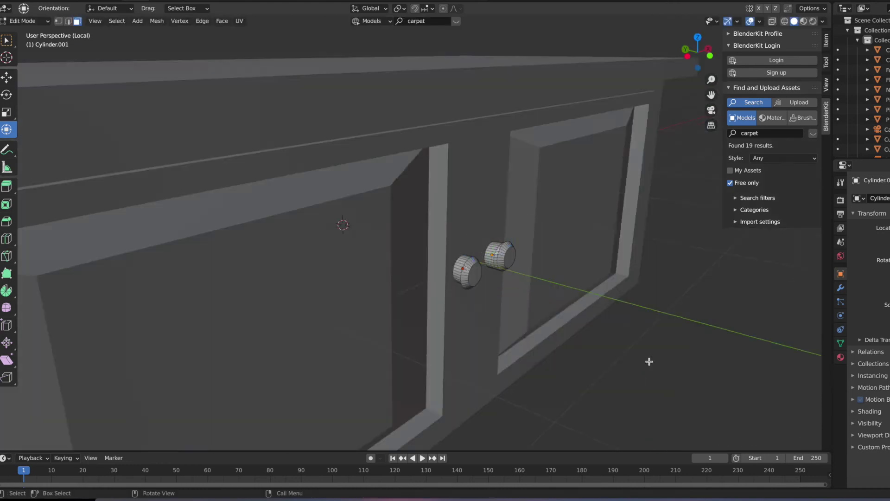
scroll(648, 360, down, 3)
middle_drag(576, 334, 499, 193)
Switch to the cabinet body, cancel the bevel, and orbit to its underside.
key(alt+q)
middle_drag(435, 224, 311, 223)
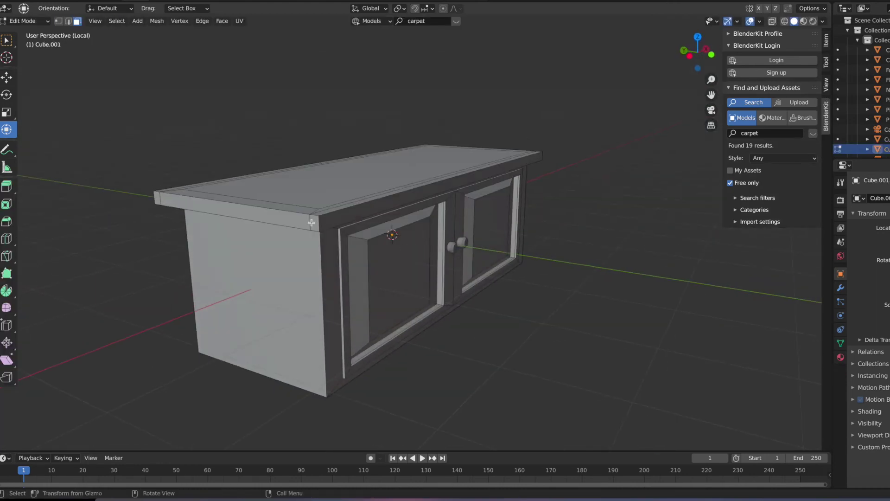
key(Escape)
middle_drag(510, 124, 387, 325)
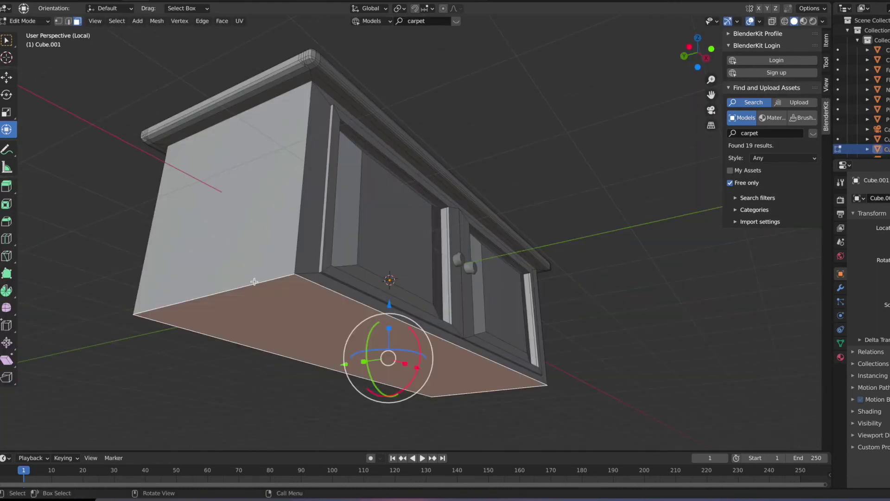
Select the cabinet's bottom edges and wire the Mix Shader into the Material Output.
key(2)
alt+click(385, 314)
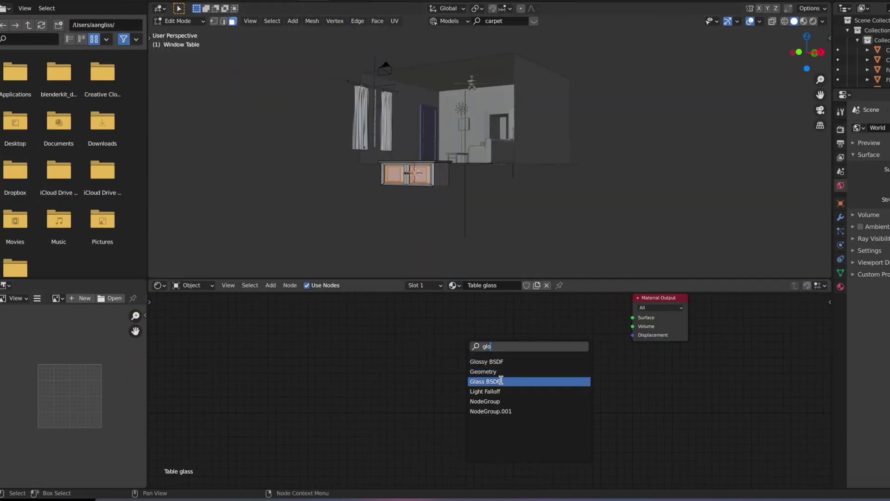
click(545, 361)
scroll(547, 347, down, 1)
drag(550, 332, 574, 338)
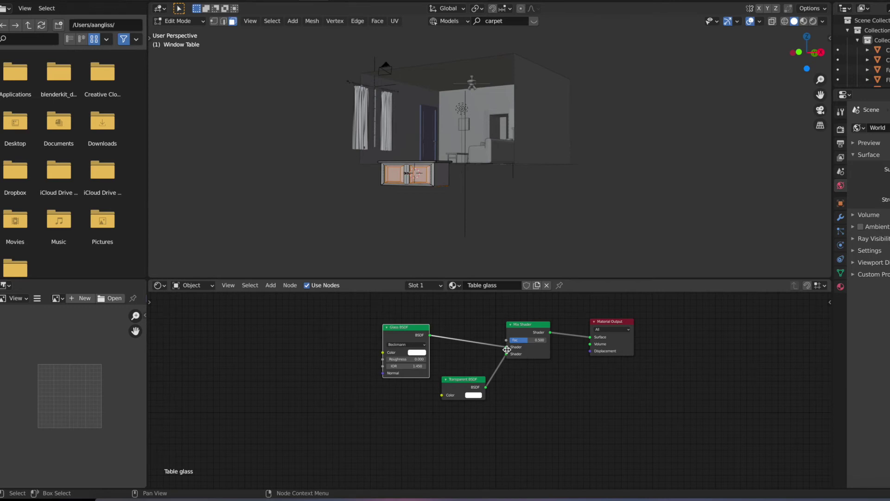
Preview the reddish wood and glass door panels in Material Preview from the front.
key(z)
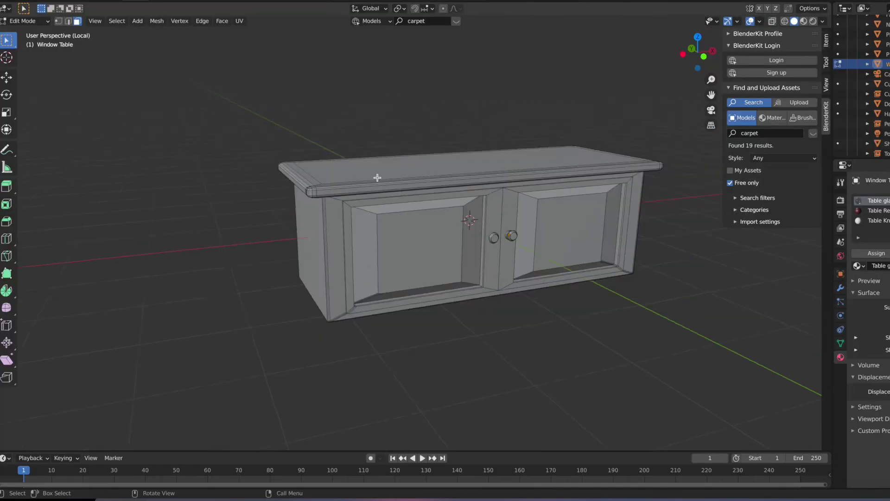
scroll(448, 229, up, 5)
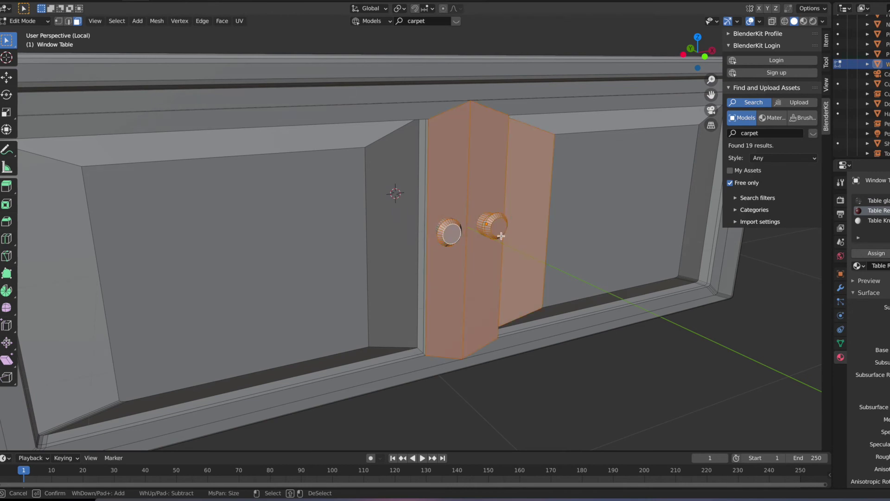
middle_drag(501, 236, 459, 234)
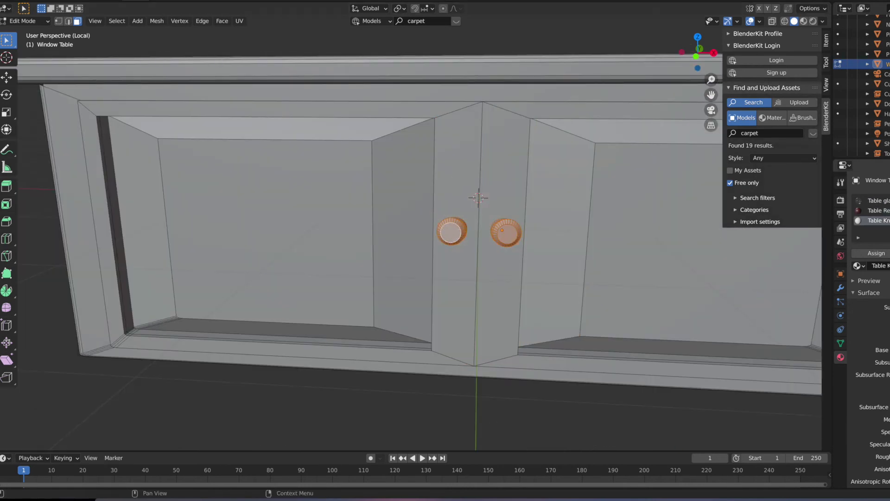
scroll(464, 222, down, 6)
Move the window table under the curtained window and stretch it along Y.
key(Tab)
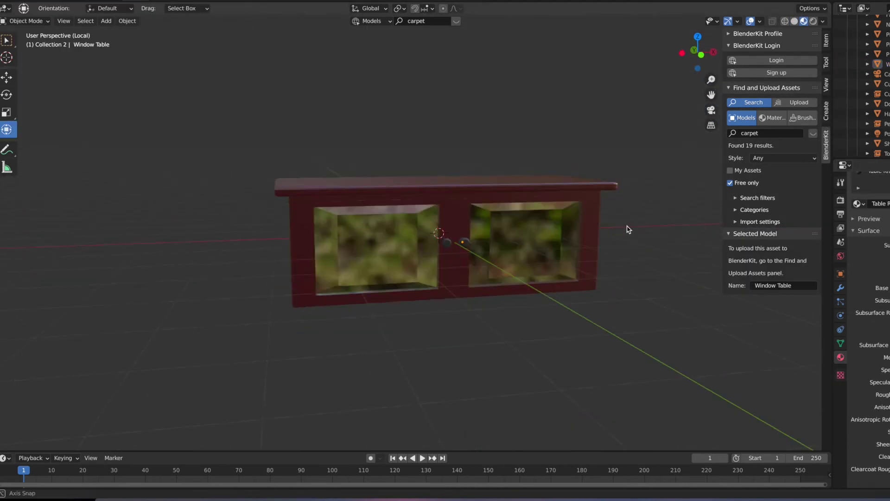
key(KP_Divide)
key(g)
click(699, 329)
middle_drag(699, 329, 514, 252)
scroll(514, 252, up, 4)
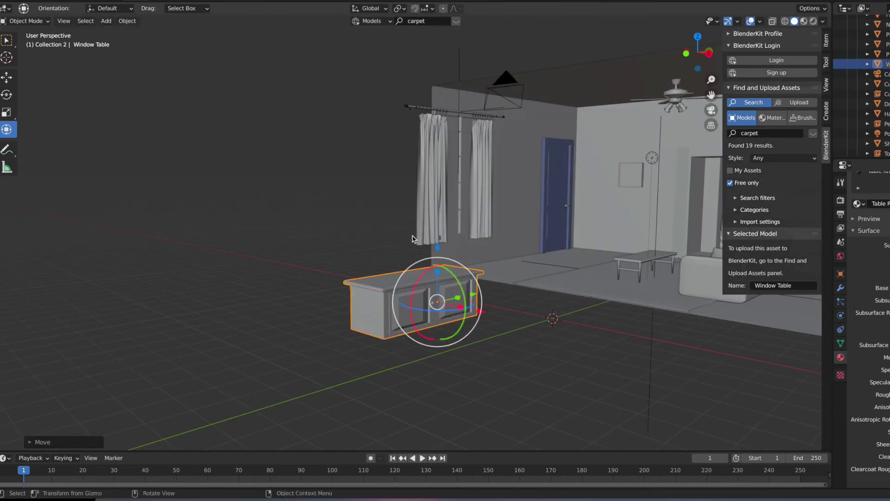
mouse_move(596, 223)
middle_down()
mouse_move(600, 251)
mouse_move(654, 284)
mouse_move(624, 262)
mouse_move(410, 287)
mouse_move(448, 265)
middle_up()
key(s)
key(y)
key(Escape)
Isolate Cube.001 in local view and flatten it into a thin slab.
click(448, 264)
key(slash)
key(s)
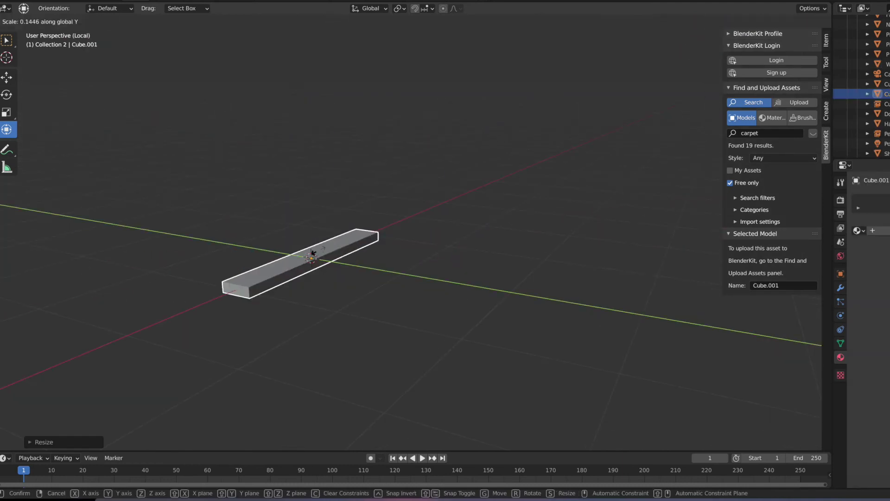
click(315, 240)
middle_drag(316, 239, 362, 295)
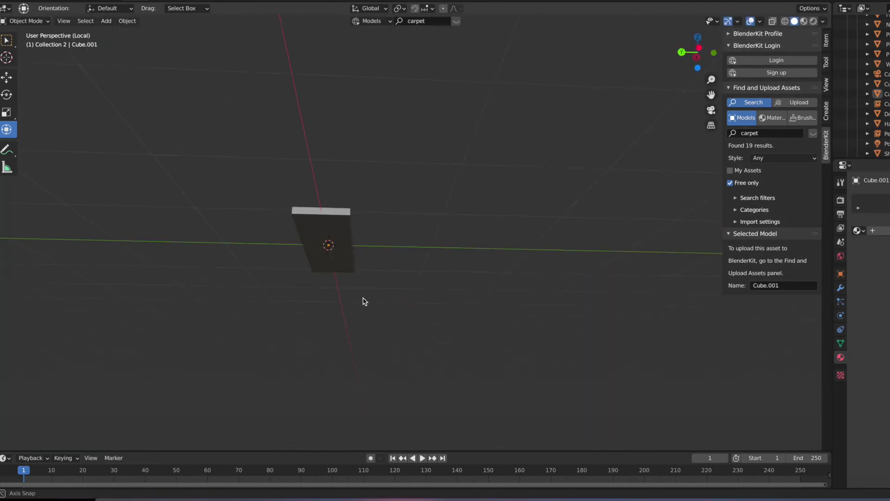
Shape the slab into an L-shaped wall shelf with a loop cut and extrusion.
key(Tab)
key(ctrl+r)
click(309, 223)
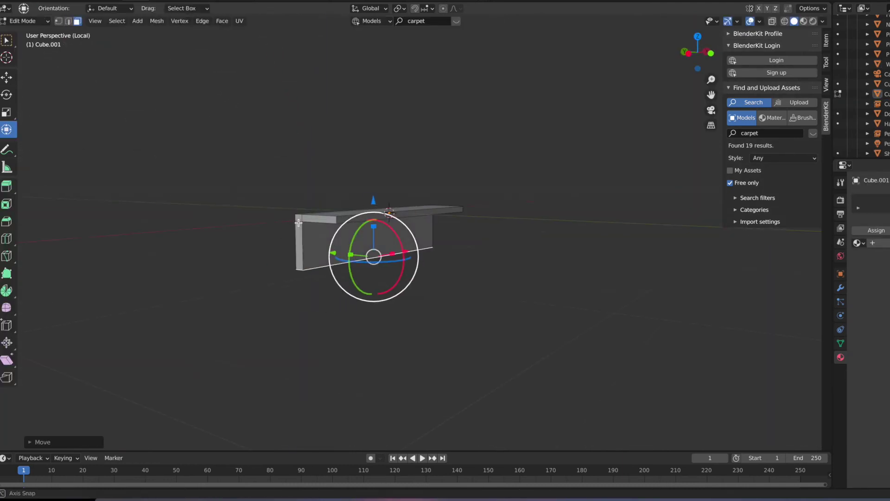
middle_drag(391, 233, 415, 236)
middle_drag(303, 273, 360, 219)
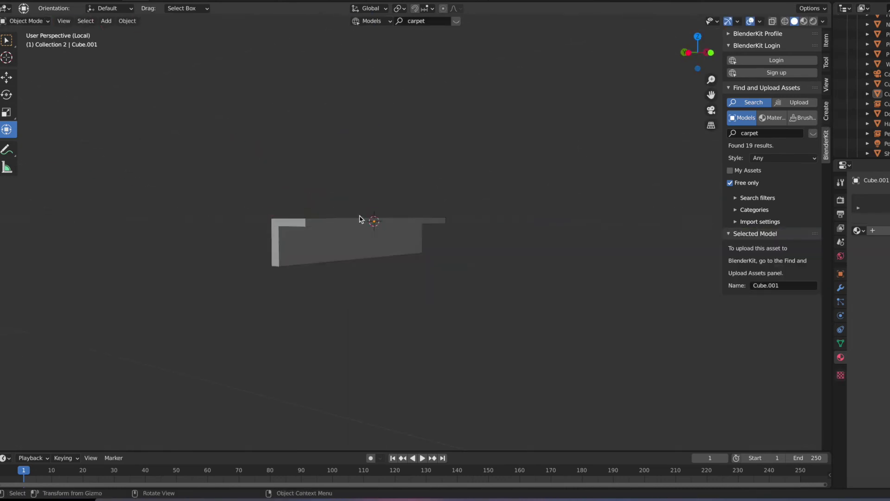
key(Tab)
middle_drag(370, 176, 403, 155)
key(shift+a)
Add a cylinder, make it thinner and lay it horizontally by the shelf.
click(496, 204)
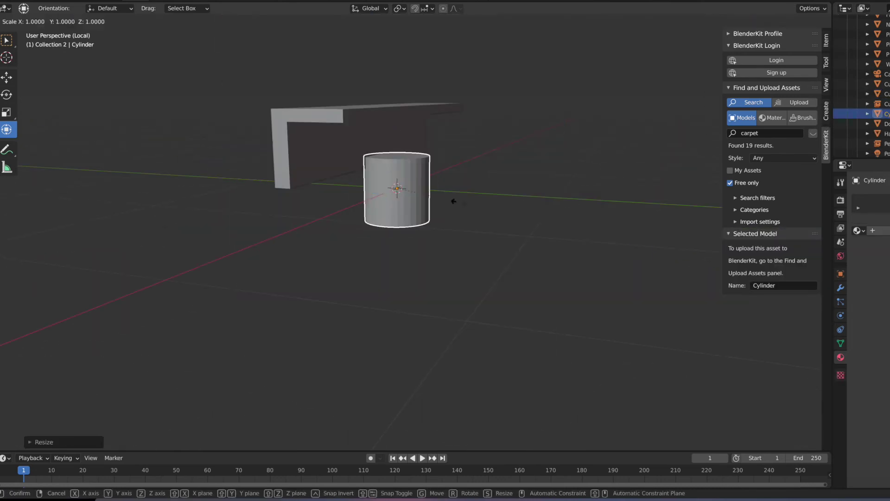
middle_drag(453, 198, 384, 205)
key(s)
key(shift+z)
drag(407, 204, 392, 164)
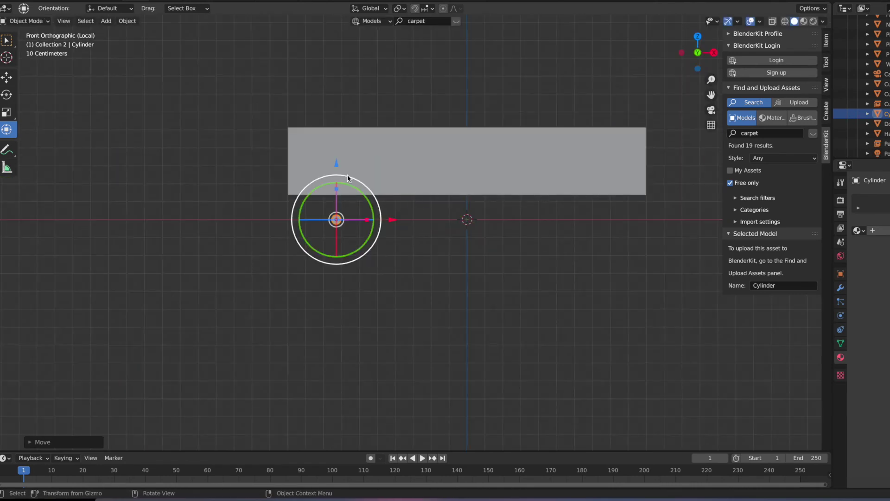
mouse_move(392, 165)
middle_down()
mouse_move(398, 208)
mouse_move(370, 139)
middle_up()
scroll(366, 110, up, 3)
Taper the cylinder's end along Z using proportional editing.
key(Tab)
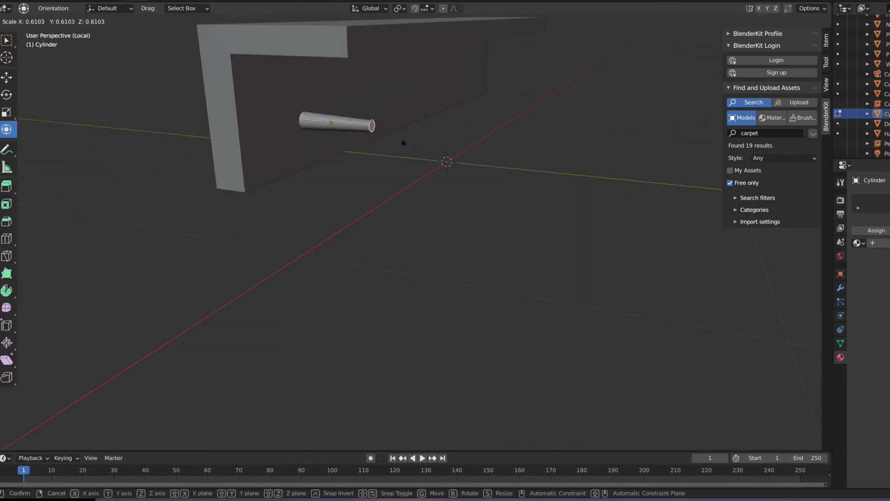
key(o)
key(g)
key(z)
click(387, 224)
scroll(384, 216, up, 2)
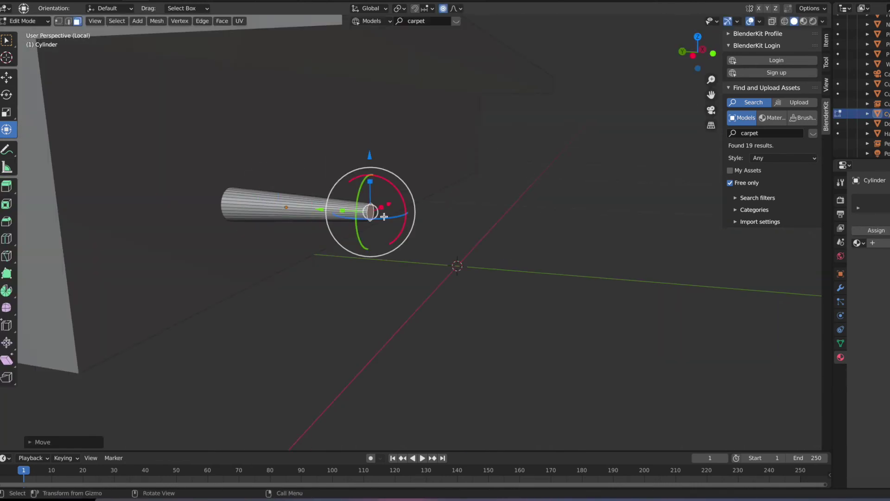
Bend the cylinder's outer end upward into a hook.
click(370, 155)
mouse_move(369, 156)
middle_down()
mouse_move(473, 234)
mouse_move(298, 199)
mouse_move(372, 210)
middle_up()
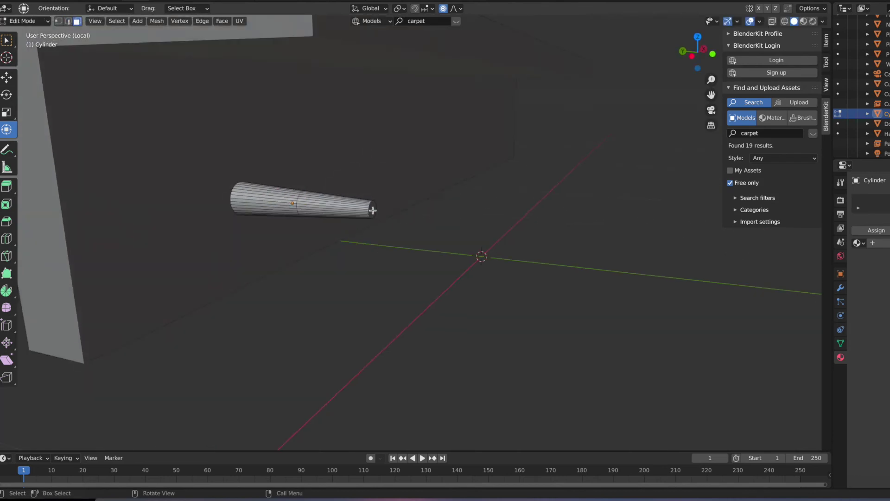
key(g)
click(526, 222)
middle_drag(526, 223, 509, 230)
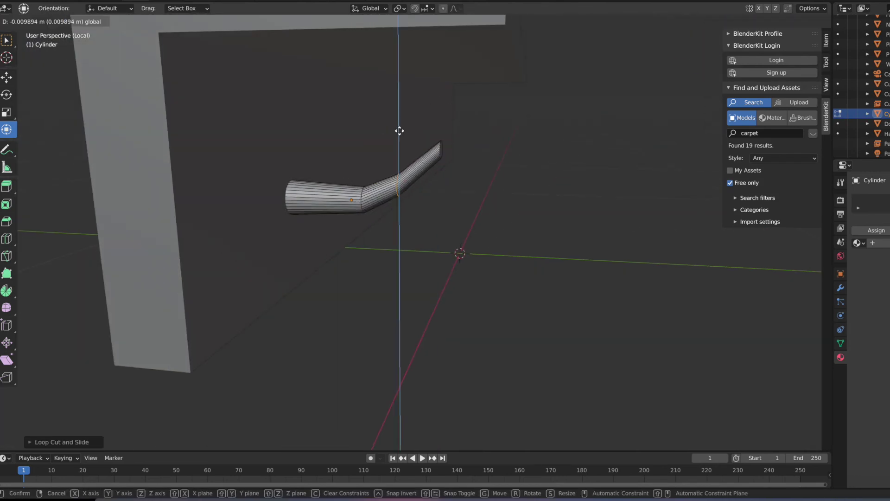
click(400, 131)
mouse_move(399, 131)
middle_down()
mouse_move(485, 191)
mouse_move(412, 157)
mouse_move(441, 206)
mouse_move(349, 204)
mouse_move(417, 194)
mouse_move(464, 209)
middle_up()
key(Tab)
Duplicate the hooks along the shelf and join them into one coat Hanger object.
key(shift+d)
click(536, 220)
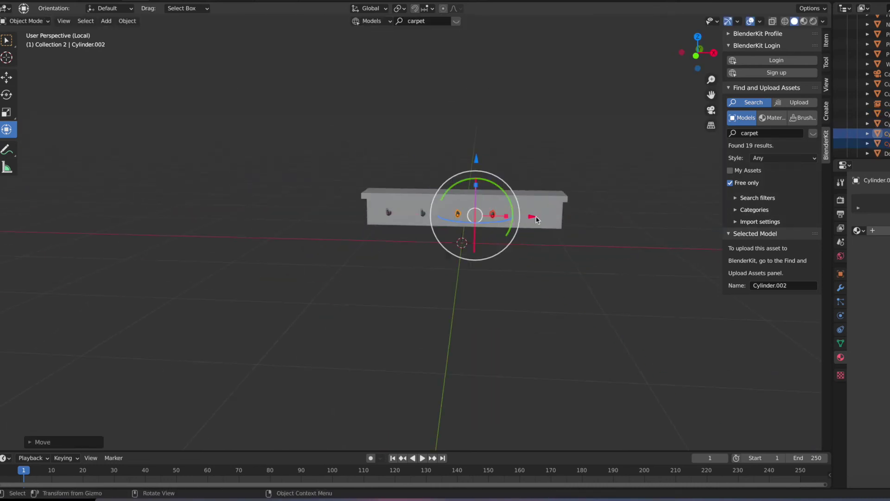
click(597, 221)
key(a)
middle_drag(624, 254, 580, 260)
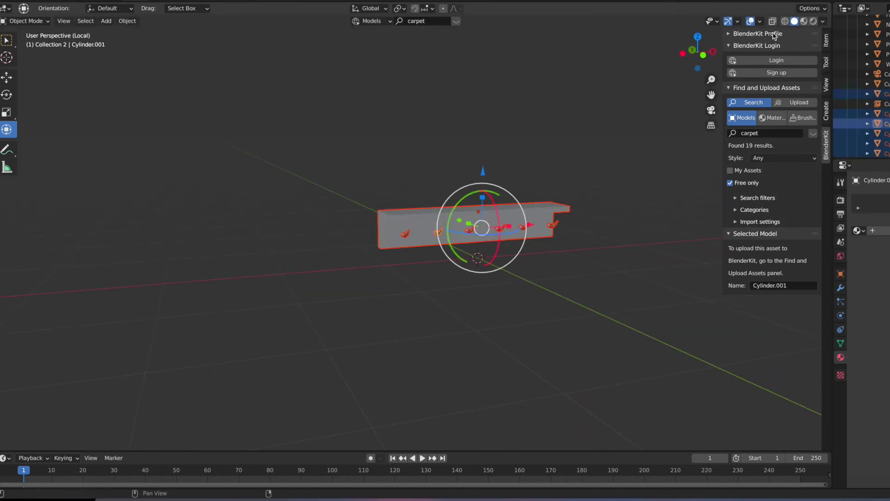
key(slash)
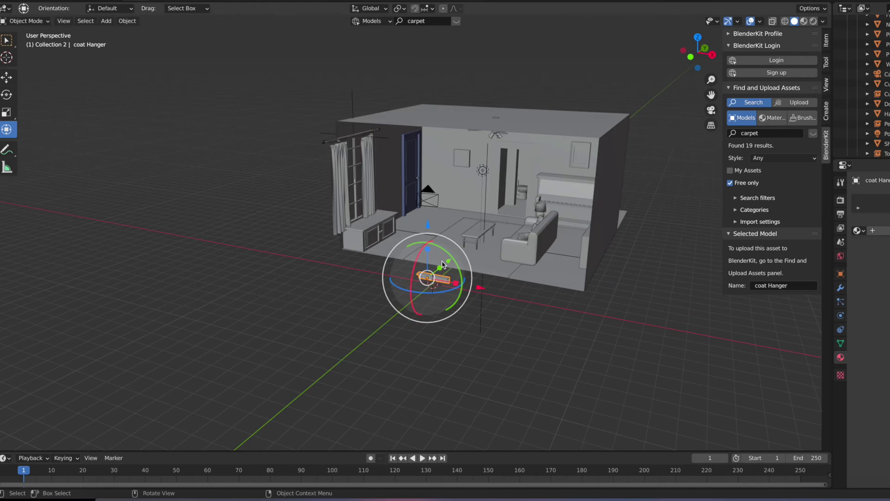
Box-select the coat hanger's hooks in see-through edit mode.
key(Tab)
shift+middle_drag(466, 297, 224, 336)
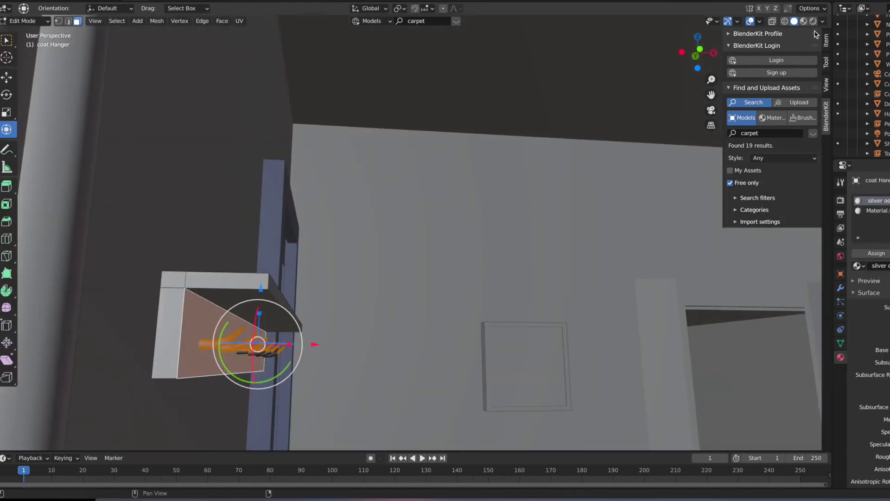
key(shift+z)
key(w)
middle_drag(288, 376, 259, 352)
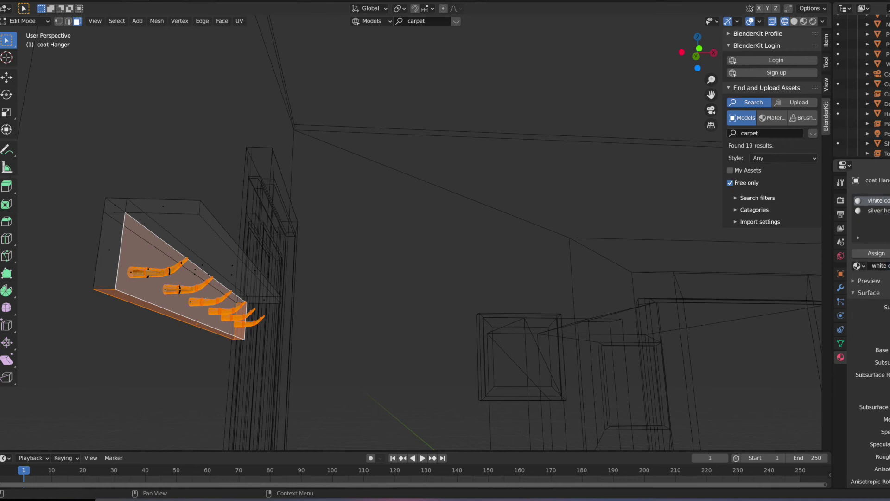
key(shift+z)
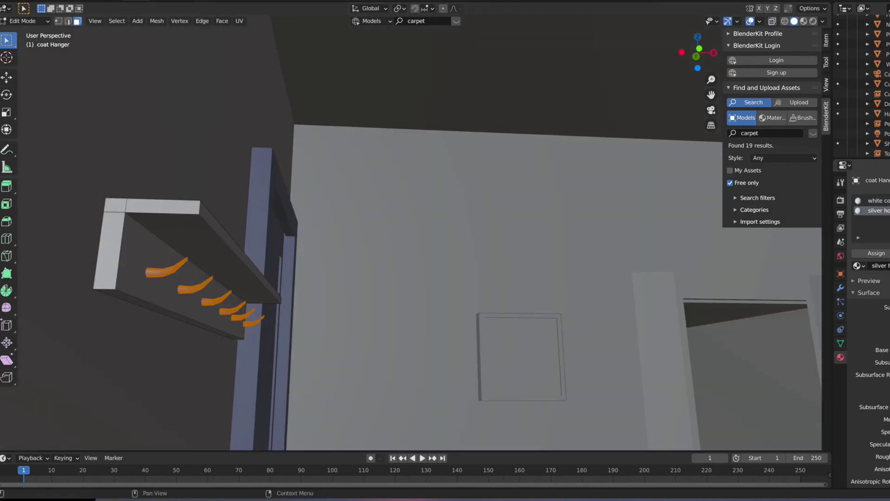
Frame the whole room and save the scene as Room Ghost.blend.
key(Home)
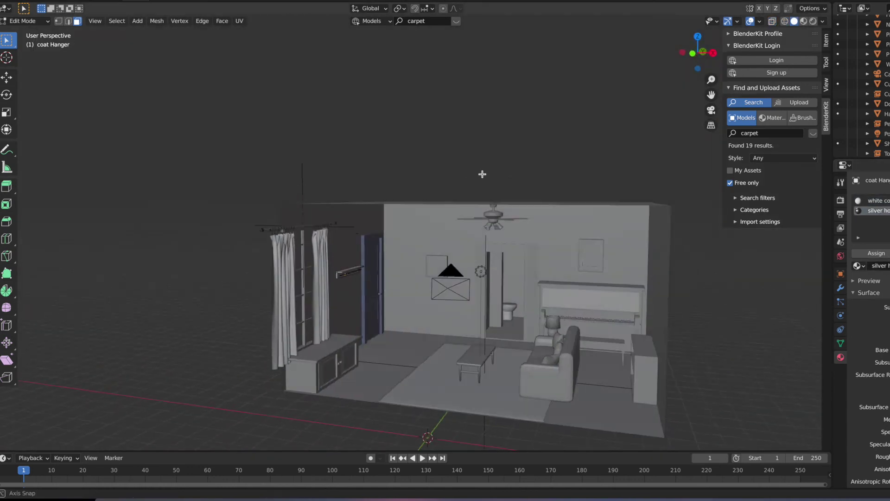
key(F4)
click(45, 69)
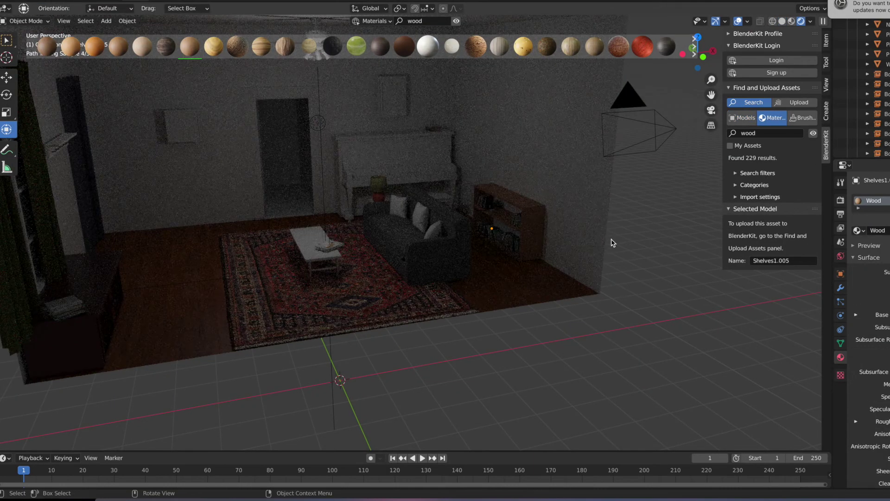
text(piano)
Apply BlenderKit's Wood dark material to the coffee table.
key(Return)
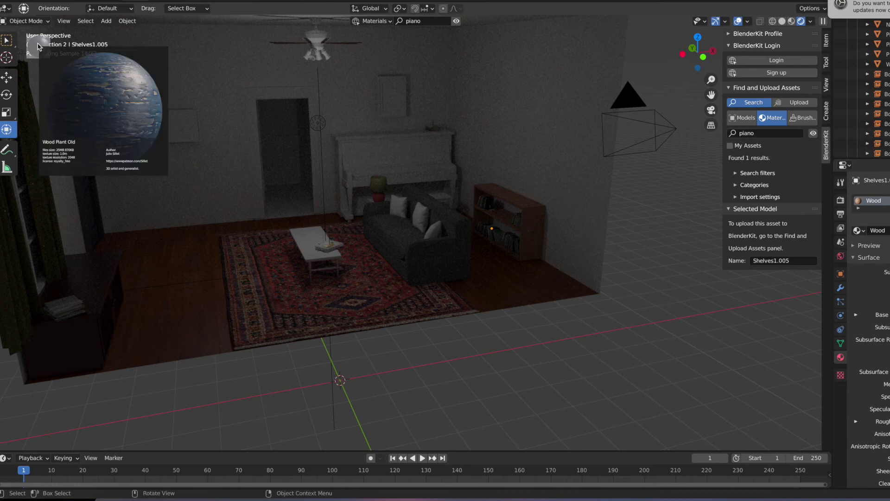
click(313, 231)
click(759, 133)
text(wp)
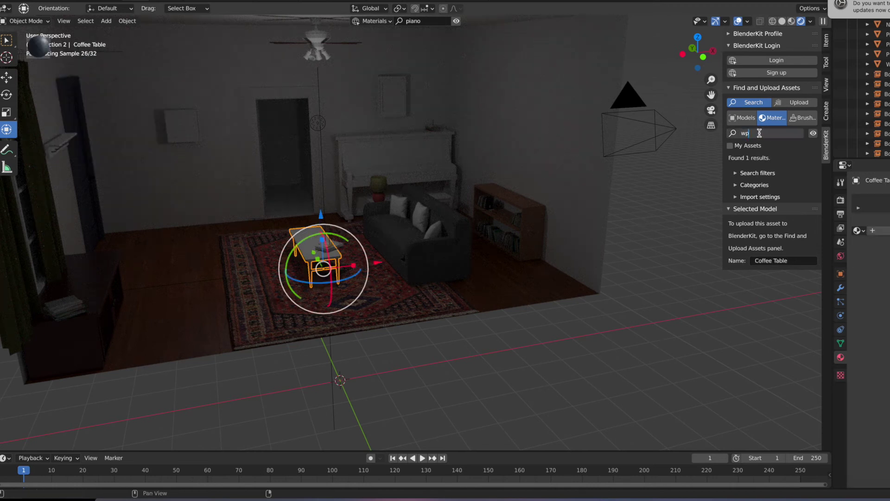
drag(287, 46, 315, 232)
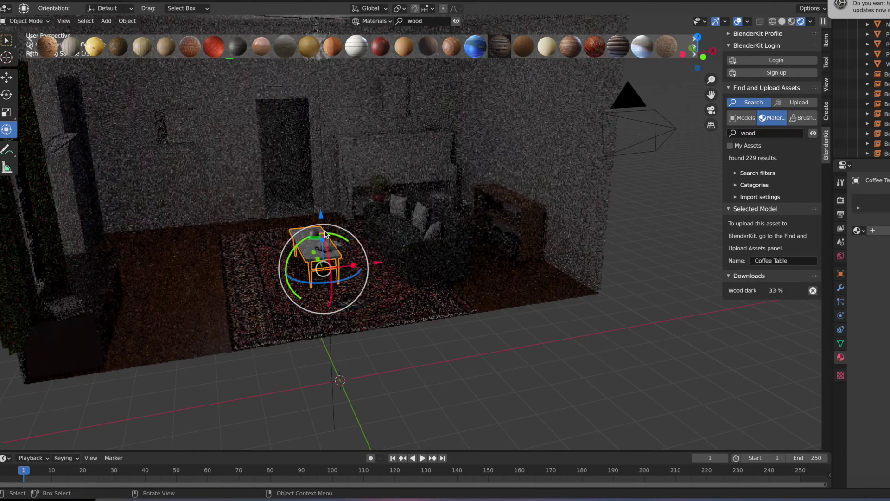
UV-unwrap the piano for its reddish wood finish and leave local view.
click(622, 237)
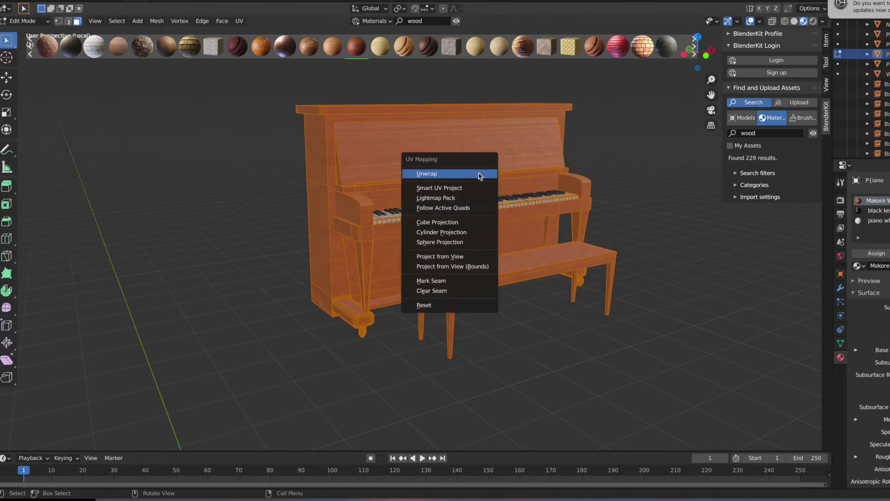
click(480, 178)
key(KP_Divide)
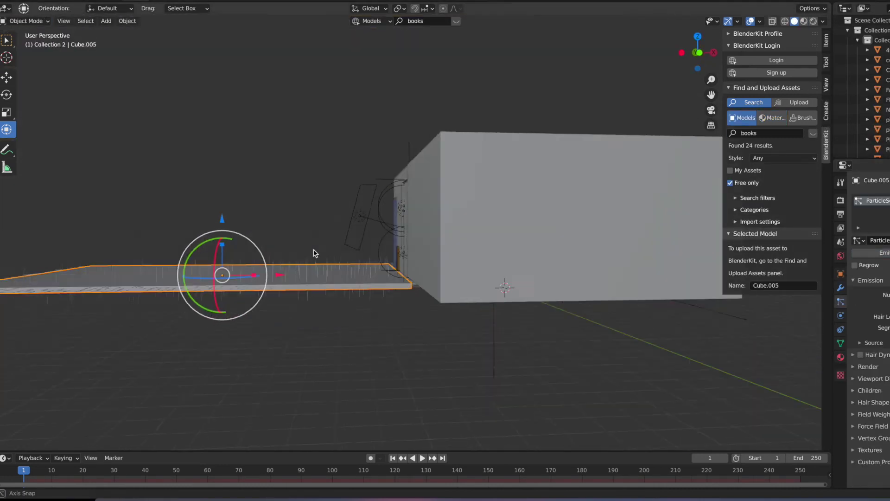
Orbit toward the carpet's edge and preview the scene in Rendered shading.
middle_drag(312, 252, 540, 294)
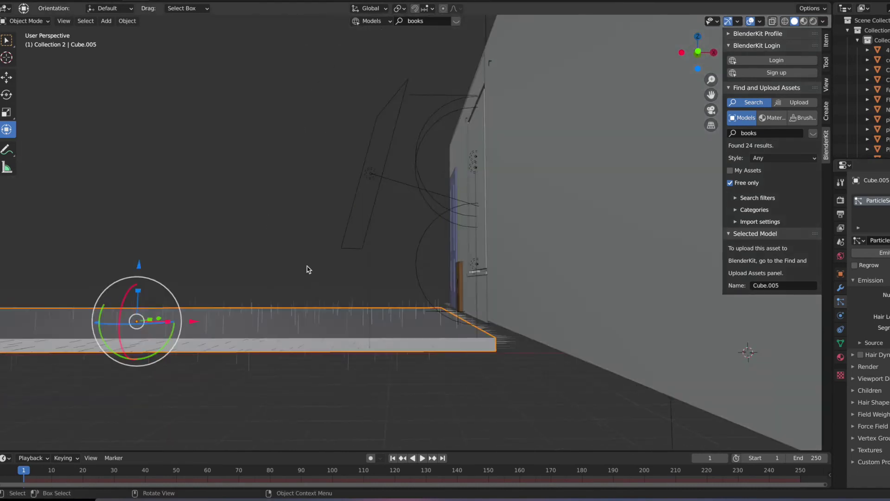
shift+middle_drag(411, 343, 341, 268)
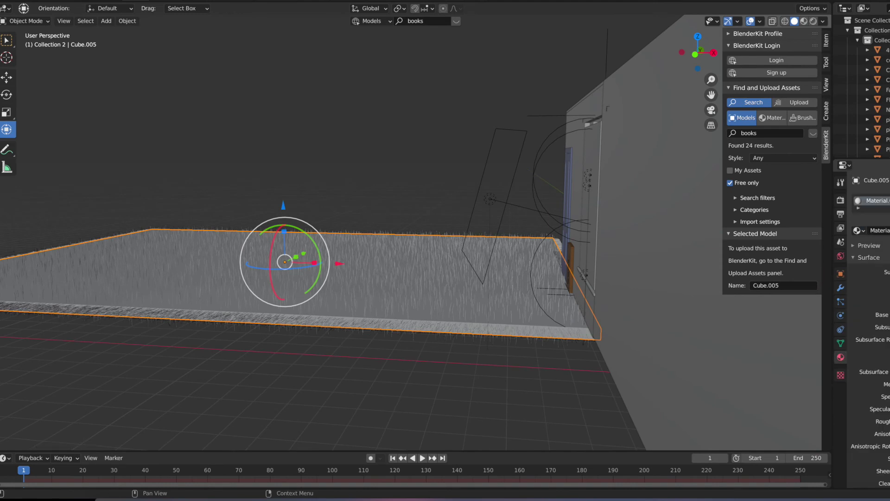
click(814, 21)
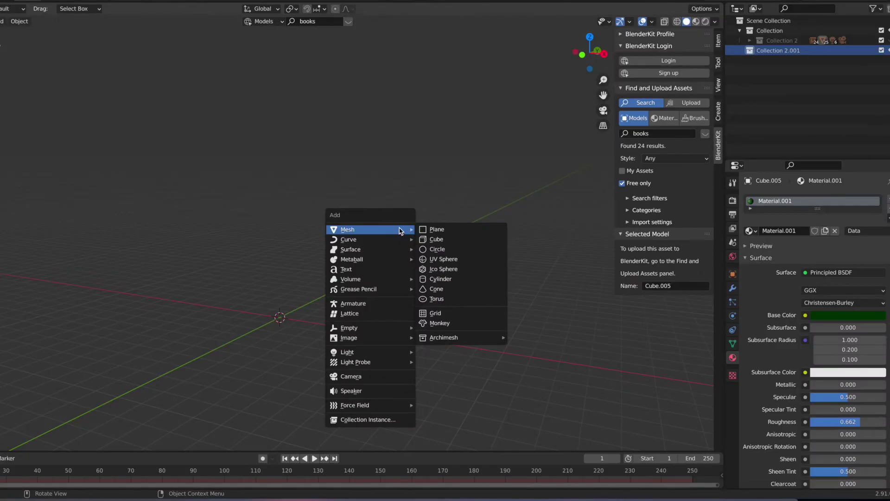
Add a UV sphere and a ground plane scaled up much larger.
click(453, 264)
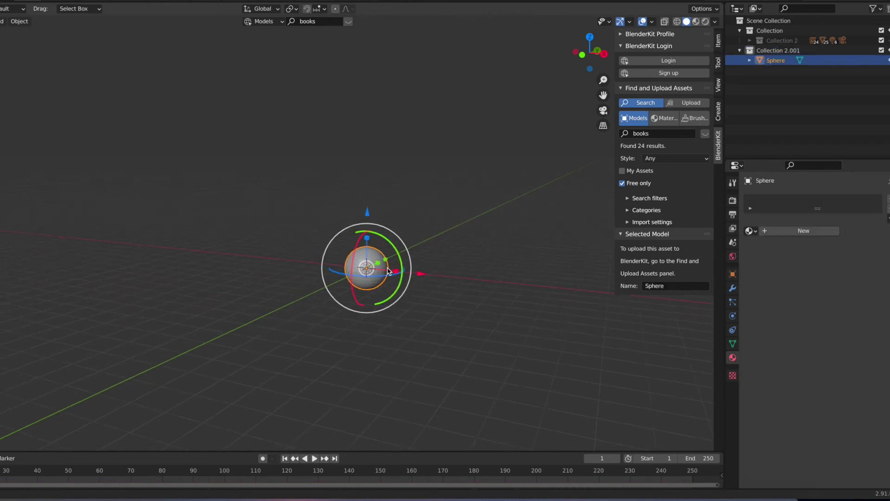
key(shift+a)
click(429, 275)
key(s)
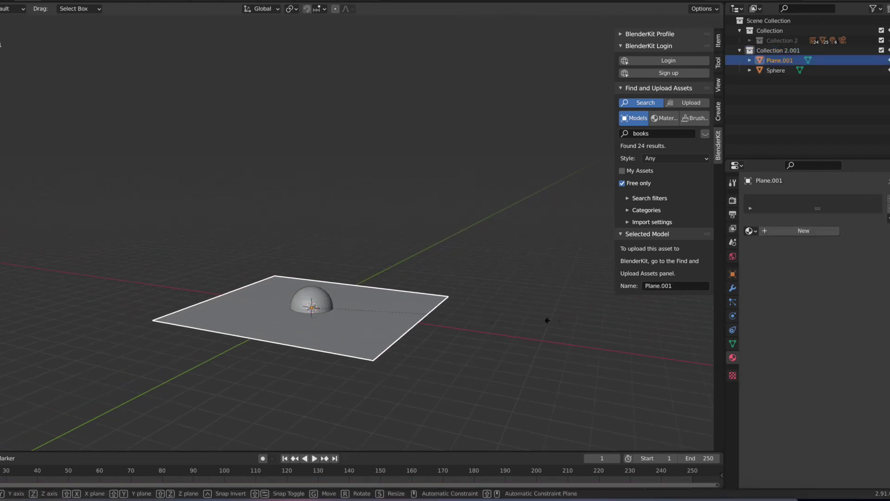
click(549, 320)
key(s)
key(z)
key(z)
key(z)
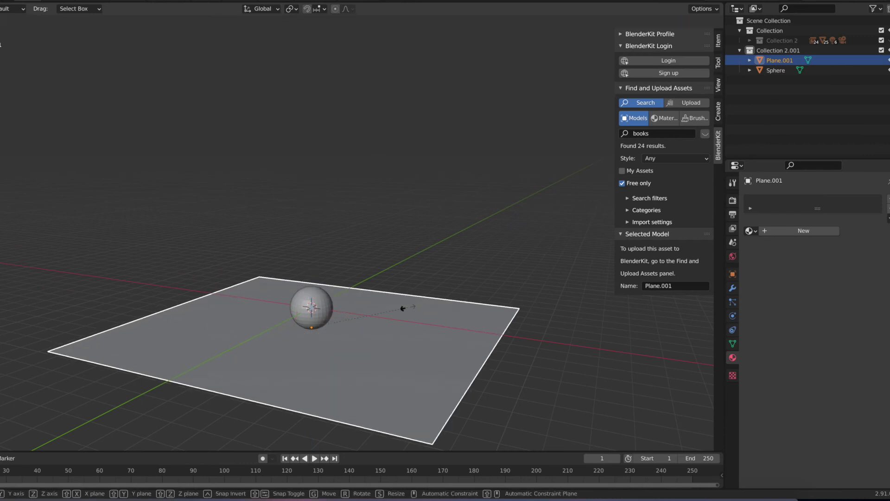
click(418, 309)
scroll(315, 296, down, 3)
Raise the sphere along Z well above the ground plane.
click(309, 285)
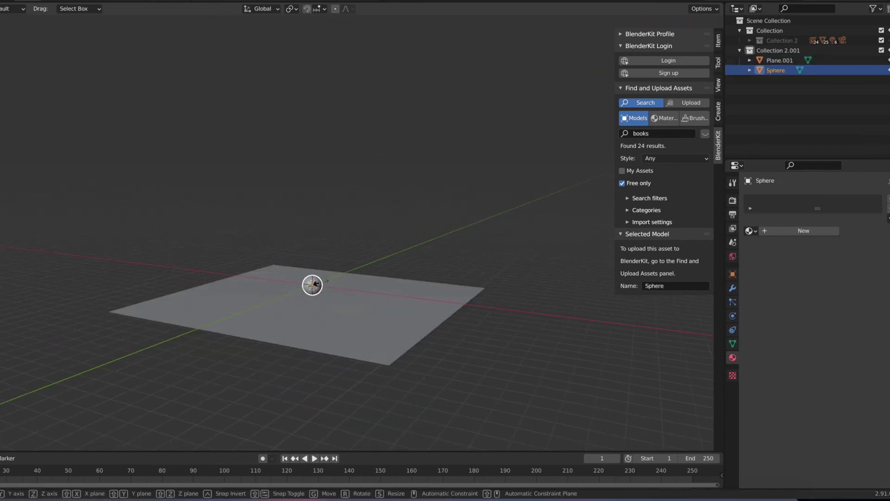
scroll(324, 288, up, 4)
key(g)
key(z)
click(334, 162)
middle_drag(343, 194, 372, 265)
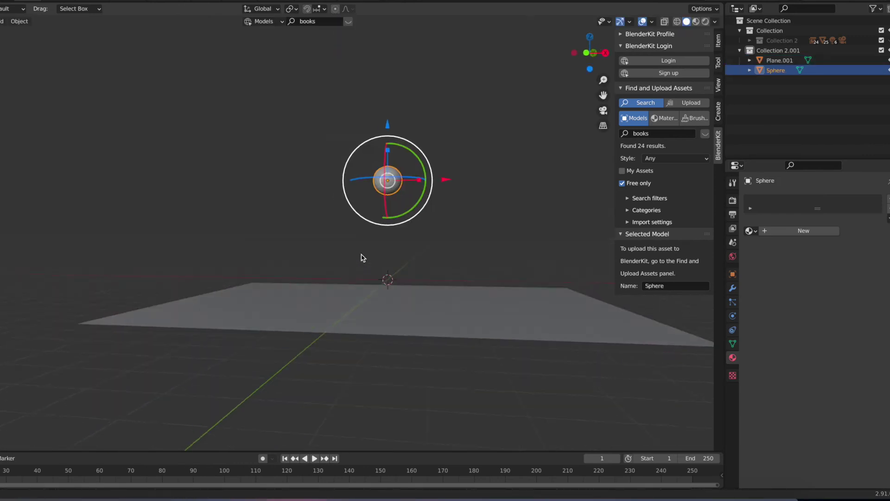
drag(380, 146, 378, 163)
mouse_move(377, 162)
middle_down()
mouse_move(392, 245)
mouse_move(437, 183)
middle_up()
Add a second plane, Plane.002.
click(436, 186)
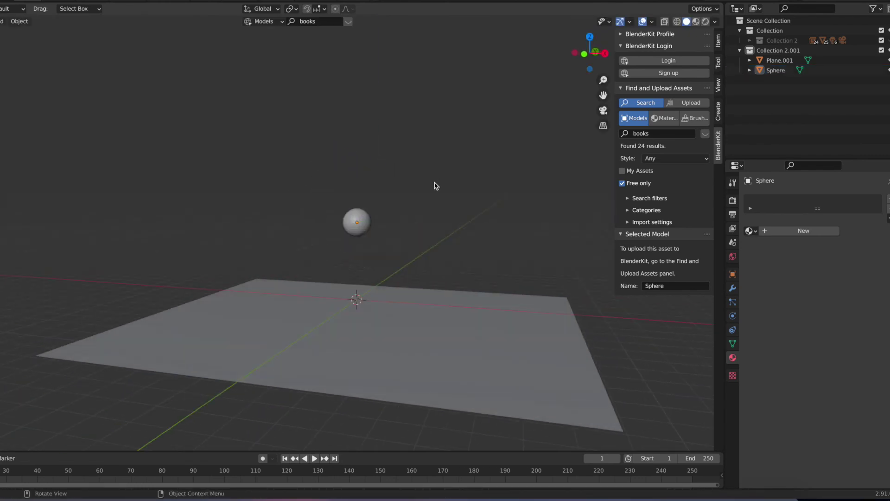
key(shift+a)
click(482, 181)
Lift the second plane to sit above the sphere.
key(g)
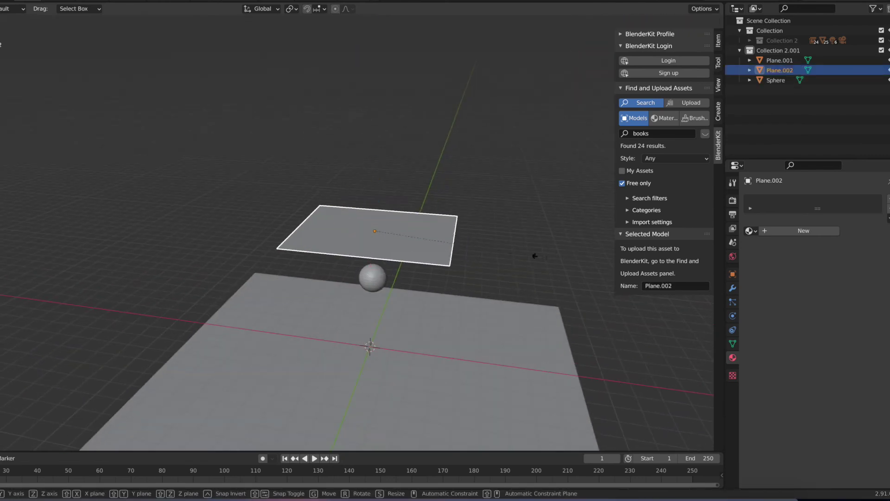
click(433, 300)
key(g)
click(395, 284)
mouse_move(395, 284)
middle_down()
mouse_move(309, 288)
mouse_move(427, 245)
middle_up()
Subdivide the upper plane with 100 cuts.
key(Tab)
right_click(414, 234)
click(415, 234)
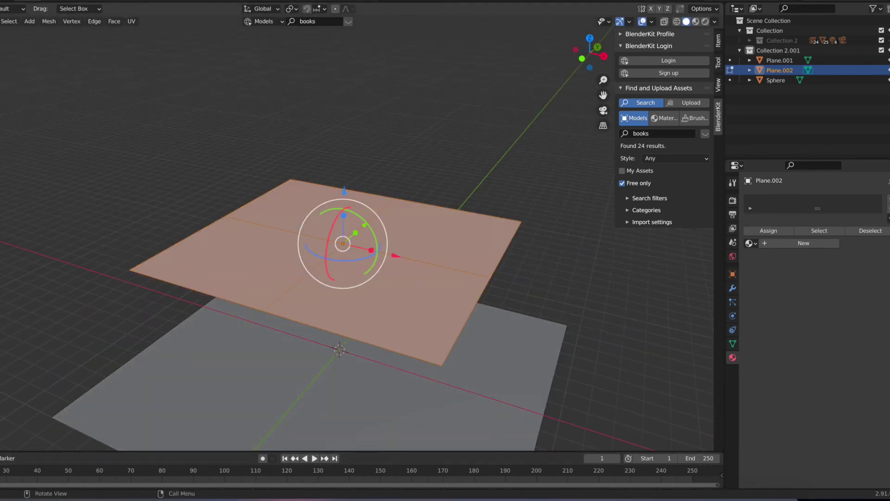
text(100)
key(Return)
middle_drag(220, 340, 259, 320)
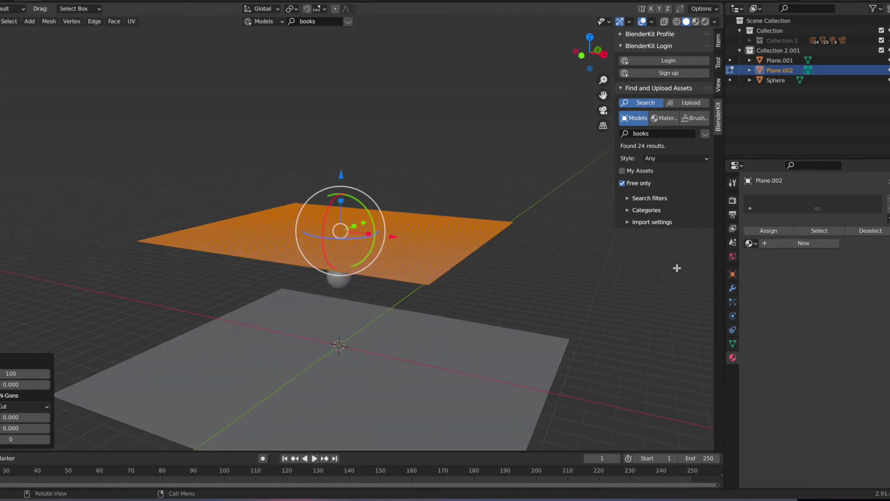
Make the upper plane a cloth with collision quality 5.
click(732, 316)
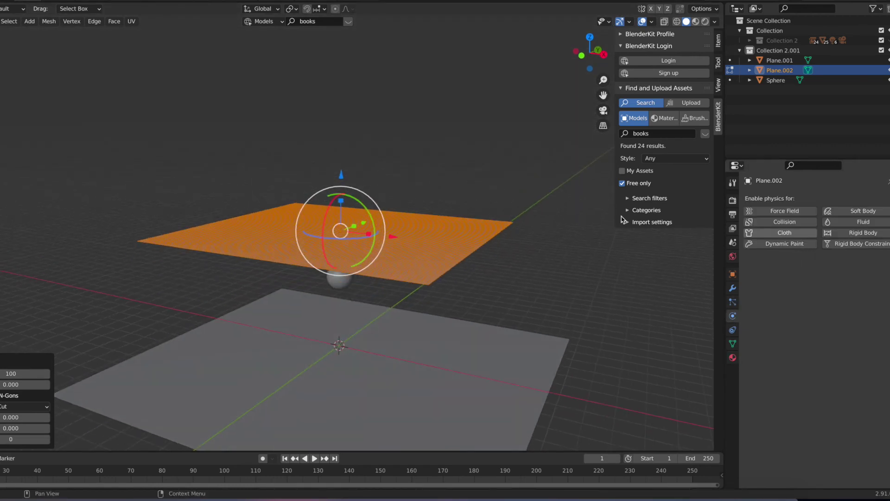
click(784, 232)
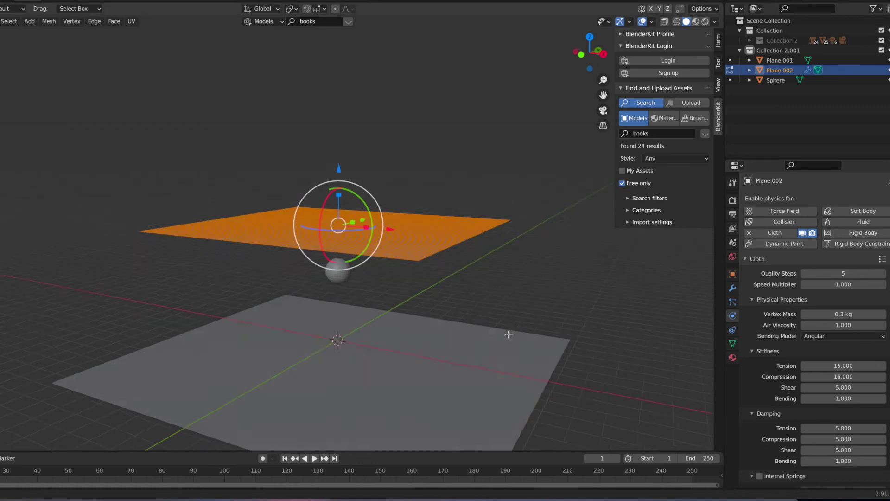
scroll(826, 440, down, 5)
scroll(815, 398, down, 5)
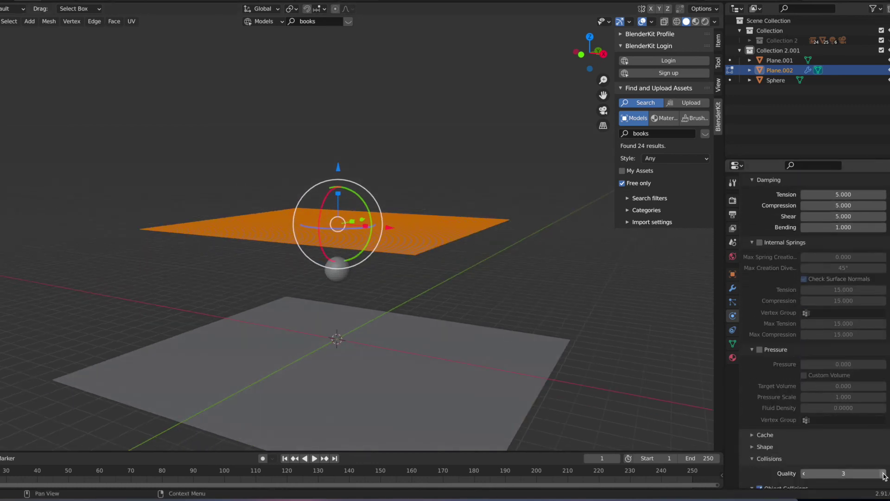
click(883, 473)
click(883, 474)
scroll(857, 459, down, 1)
scroll(858, 441, down, 4)
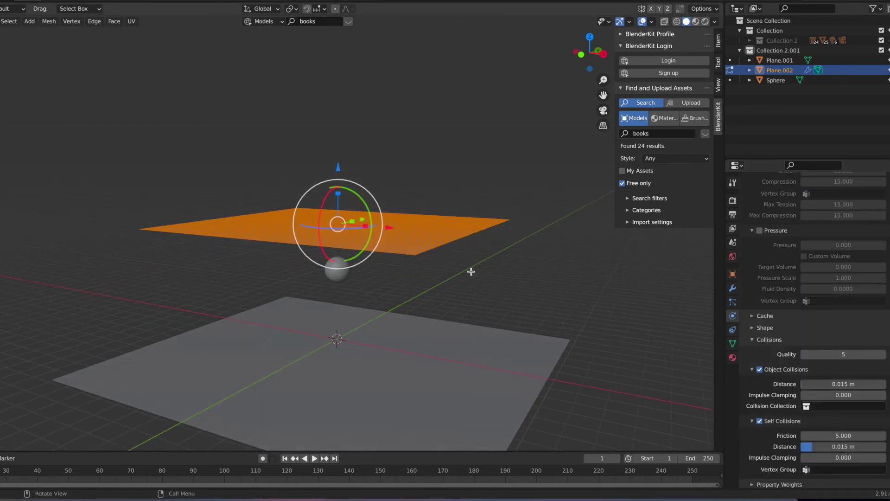
key(Tab)
Give the sphere and ground plane Collision physics.
click(776, 79)
click(785, 222)
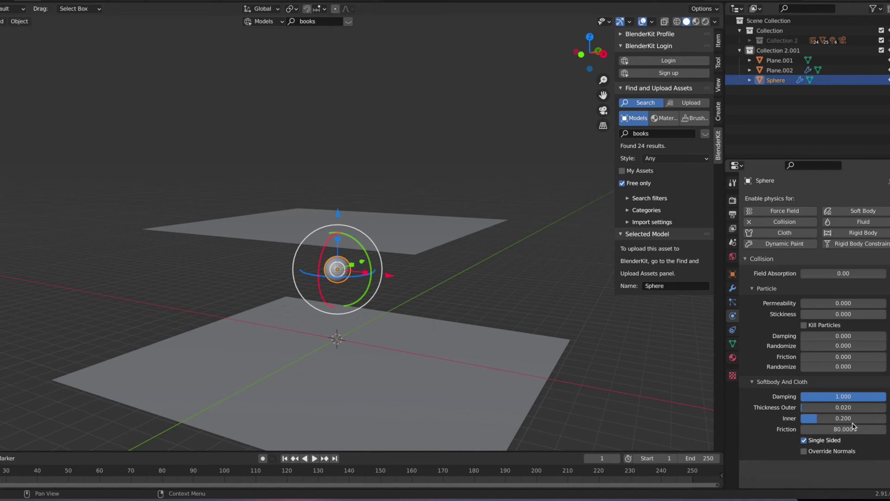
click(492, 382)
click(784, 221)
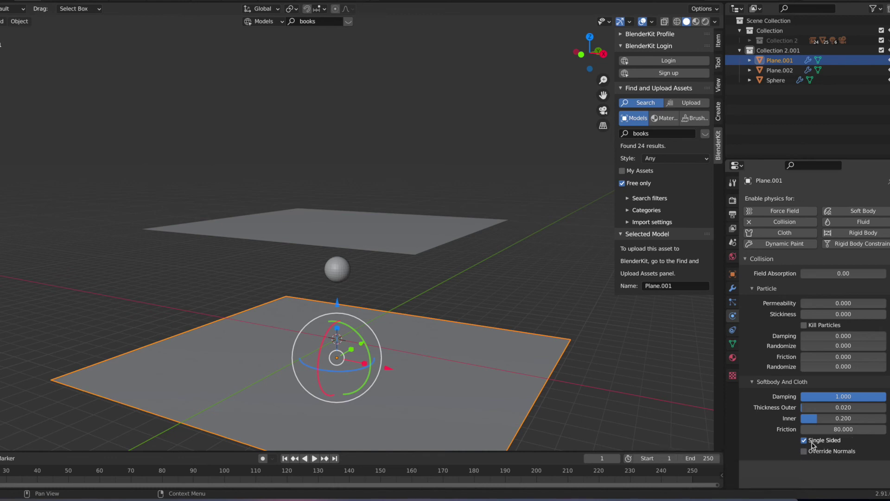
click(447, 240)
shift+middle_drag(455, 320, 483, 279)
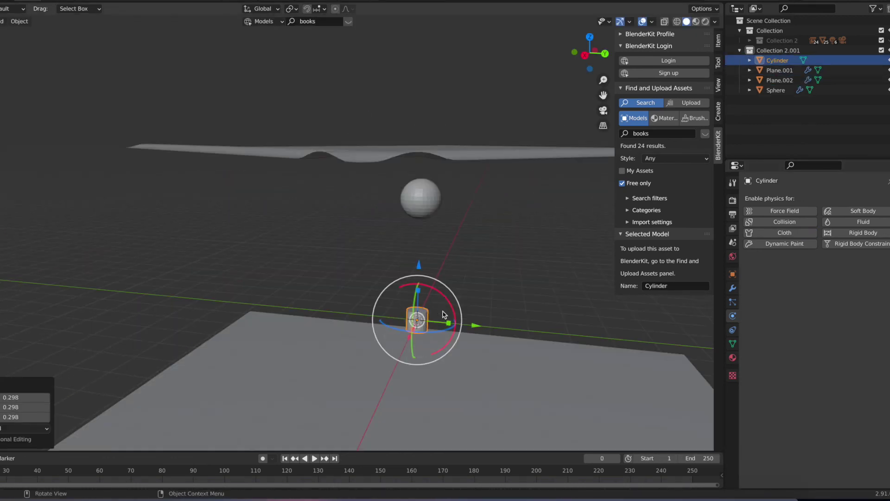
Add a cylinder under the sphere, stretched vertically and tilted about the X axis.
key(s)
key(z)
key(Return)
key(g)
key(z)
click(416, 224)
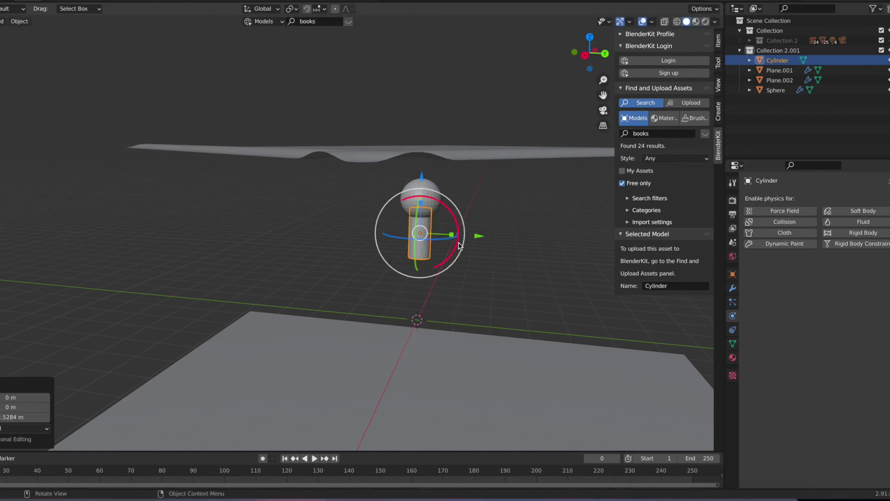
middle_drag(415, 224, 470, 280)
key(Return)
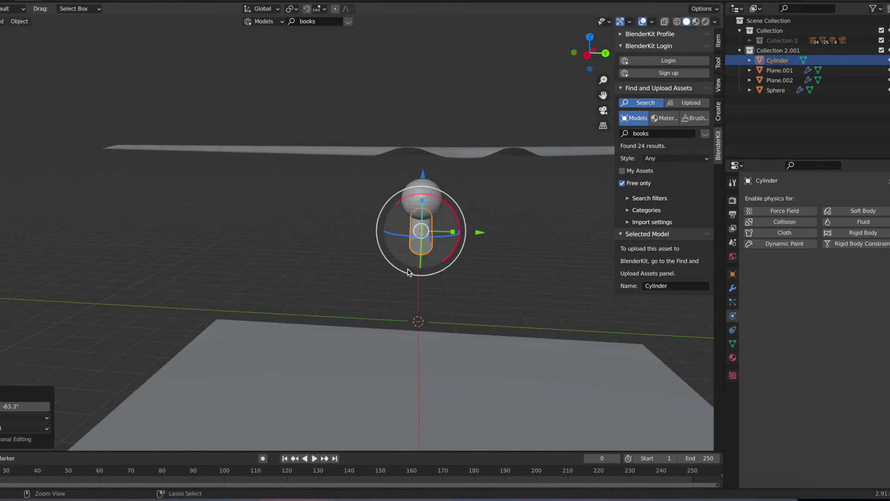
key(r)
key(x)
click(404, 241)
Slide the tilted cylinder along Y and X so it props up the sphere.
key(g)
key(y)
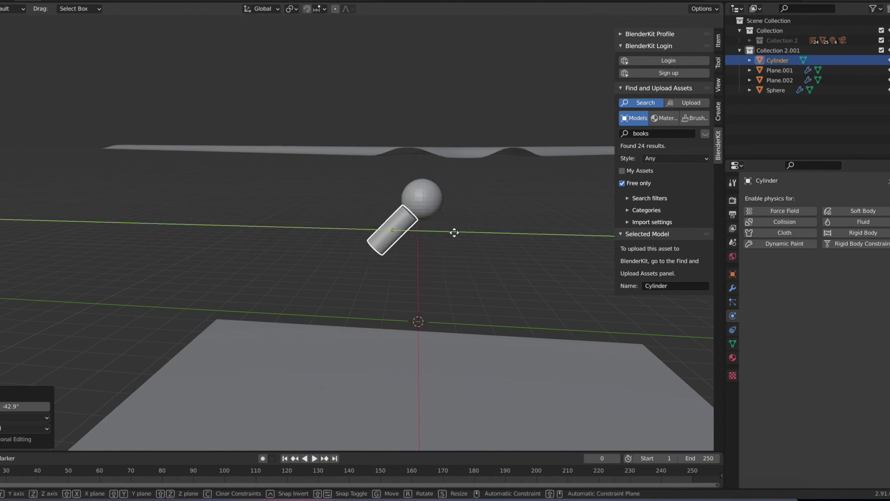
key(z)
key(y)
click(444, 277)
middle_drag(443, 276, 455, 278)
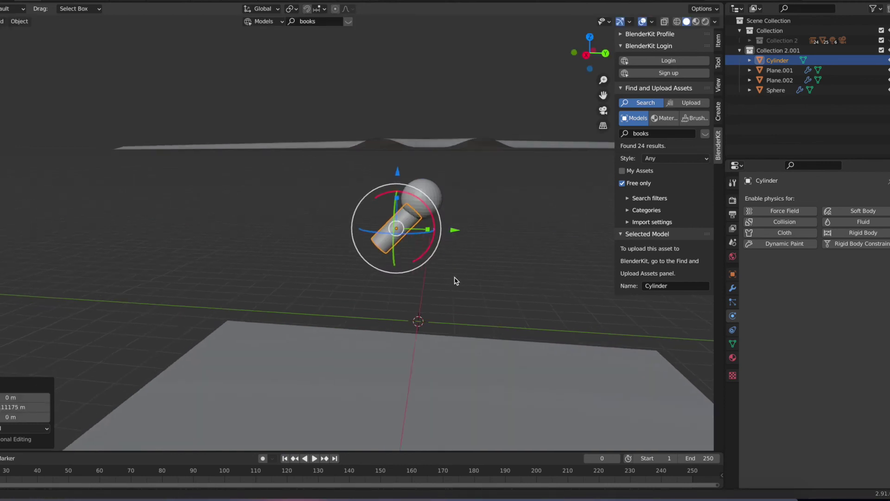
key(g)
key(x)
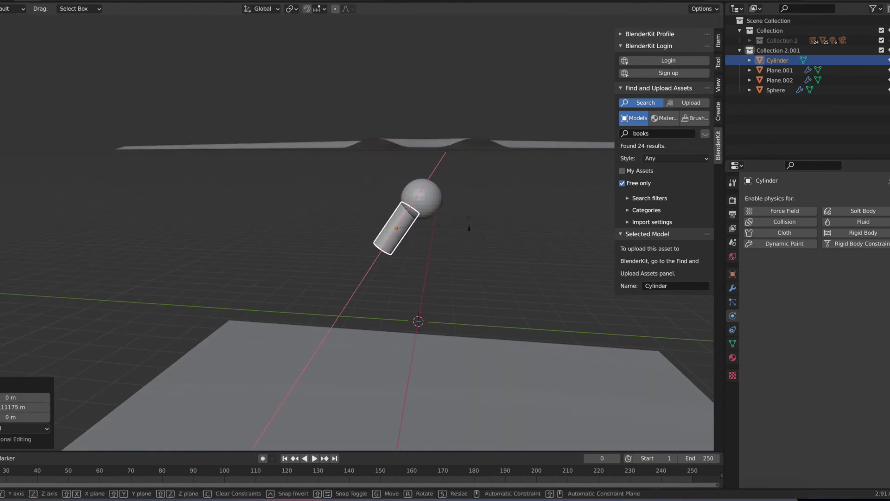
key(y)
click(462, 233)
middle_drag(462, 233, 496, 248)
Duplicate the cylinder along Y and rotate the copy to lean opposite the first.
key(shift+d)
key(y)
click(491, 234)
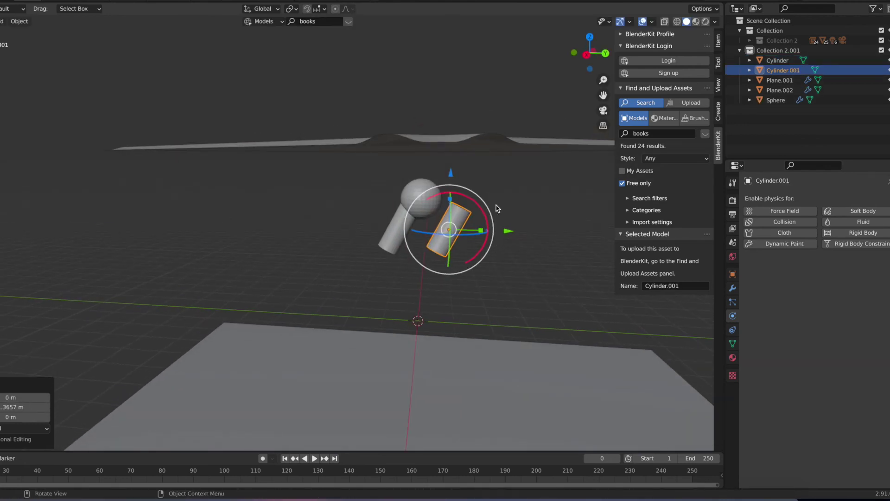
key(r)
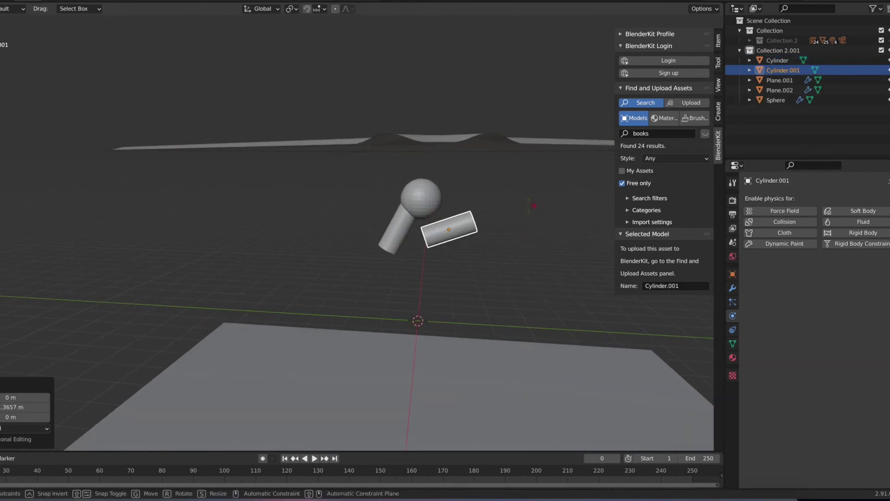
right_click(498, 199)
key(r)
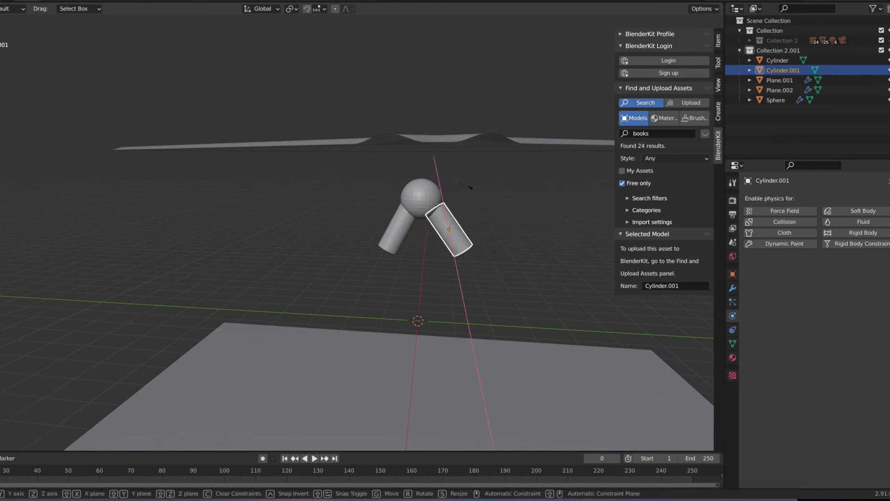
click(496, 229)
key(r)
click(523, 301)
mouse_move(523, 301)
middle_down()
mouse_move(406, 300)
mouse_move(517, 302)
mouse_move(463, 278)
middle_up()
Give both selected cylinders collision physics with damping 1 and friction 80.
click(419, 238)
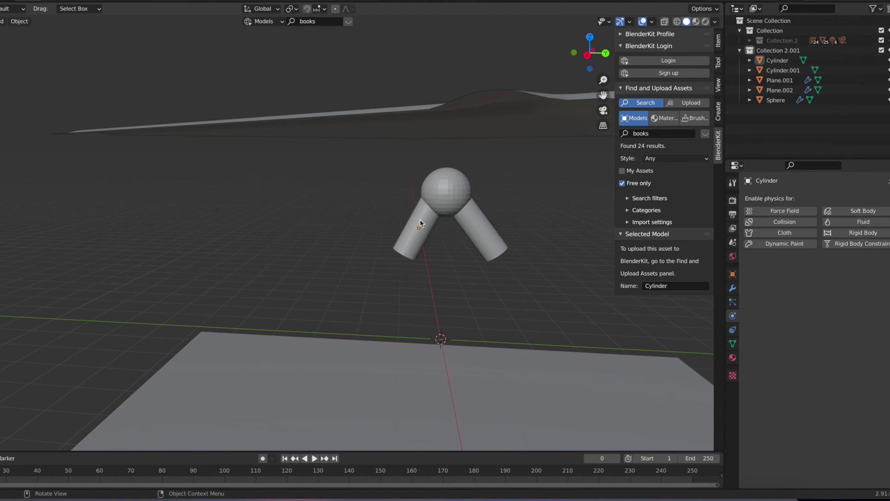
shift+click(492, 227)
click(784, 221)
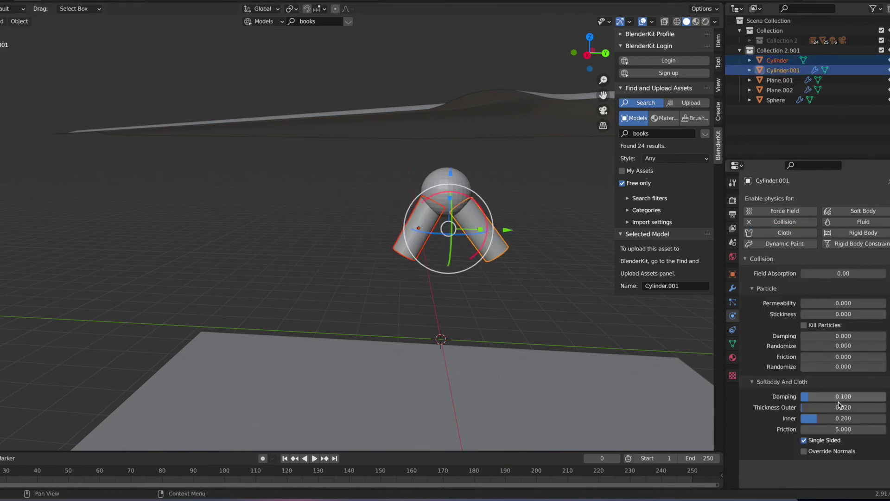
text(0)
key(Return)
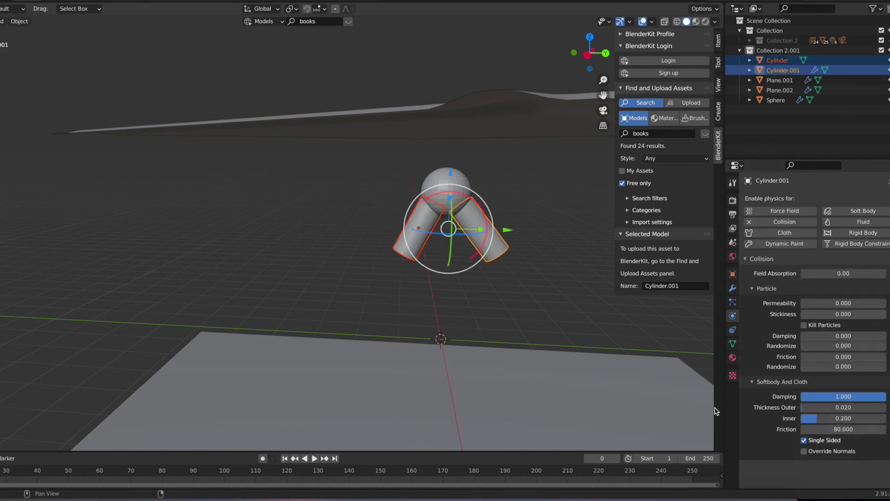
Set the left cylinder's own collision friction to 80 as well.
click(529, 275)
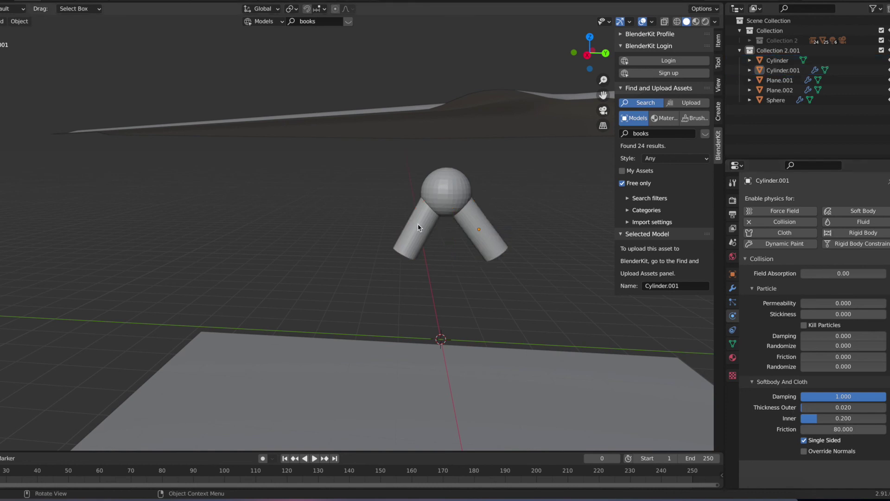
click(418, 225)
key(ctrl+z)
click(422, 227)
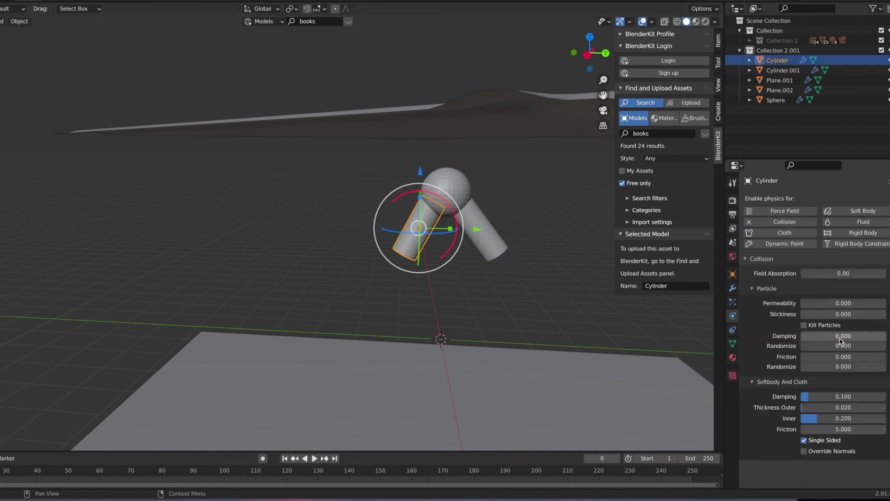
text(0)
key(Return)
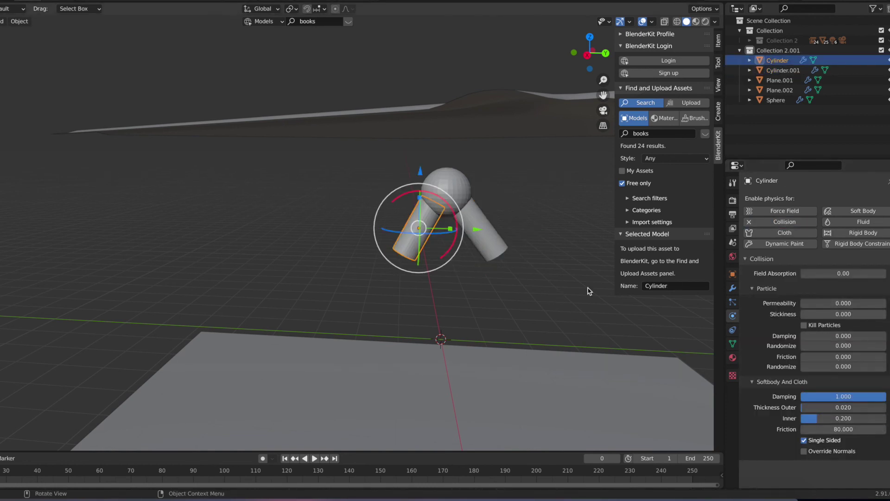
click(588, 292)
middle_drag(587, 292, 510, 194)
Select the sphere and play the cloth simulation so the plane drapes over it.
scroll(510, 193, down, 4)
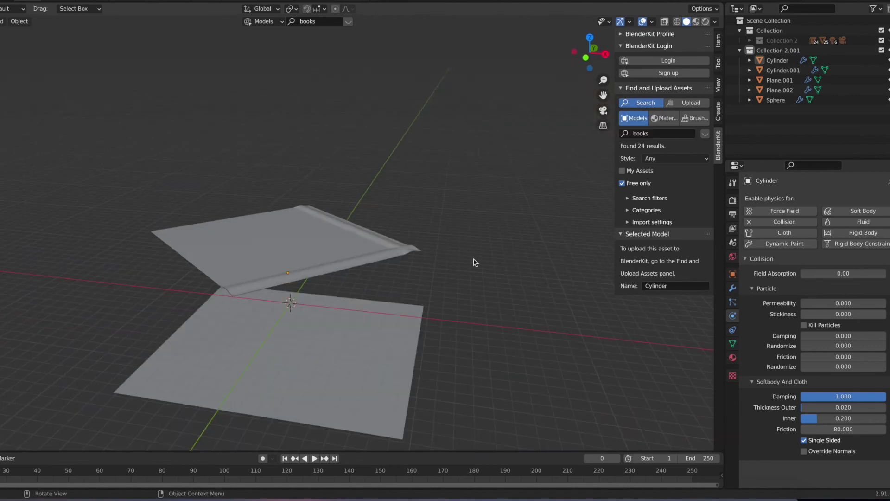
scroll(475, 261, down, 2)
click(373, 250)
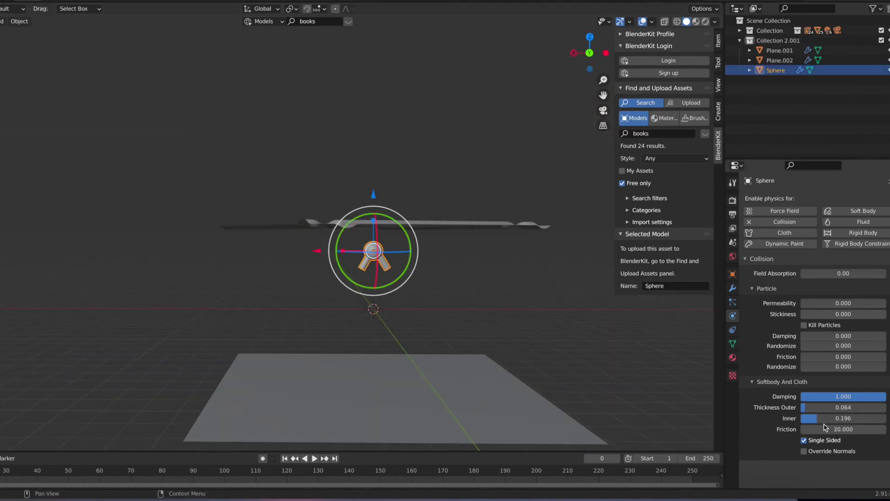
key(space)
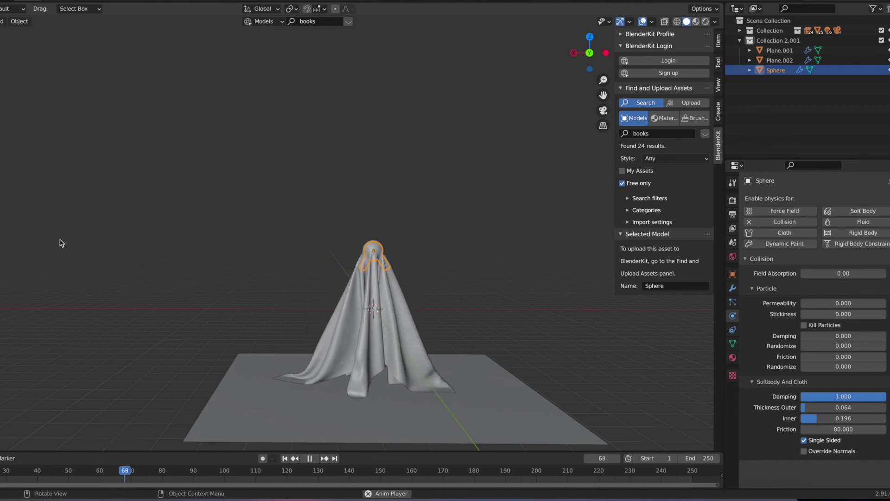
click(447, 248)
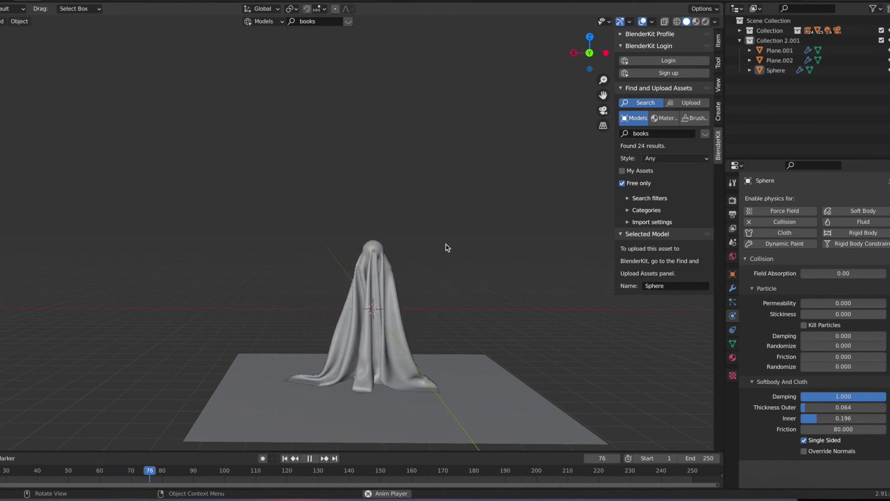
key(space)
Resume the cloth simulation and stop it at frame 78, inspecting the draped ghost.
middle_drag(414, 294, 437, 292)
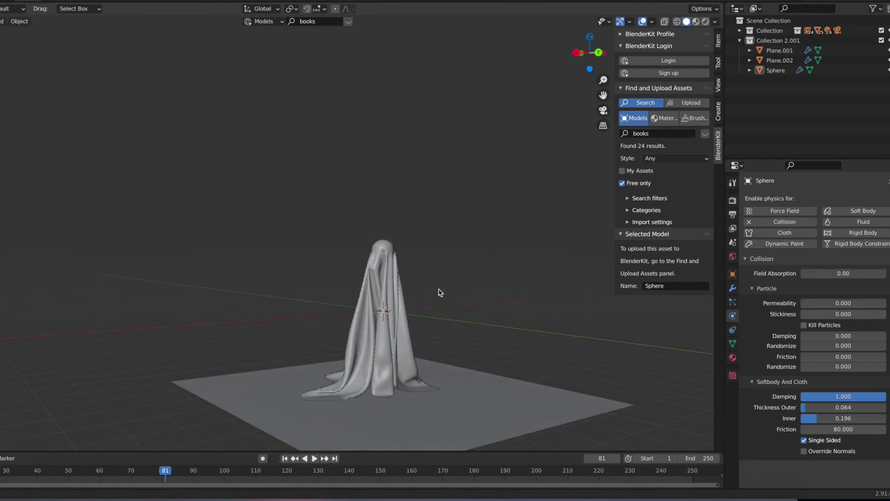
scroll(428, 322, up, 4)
scroll(427, 322, down, 3)
middle_drag(379, 321, 387, 325)
key(space)
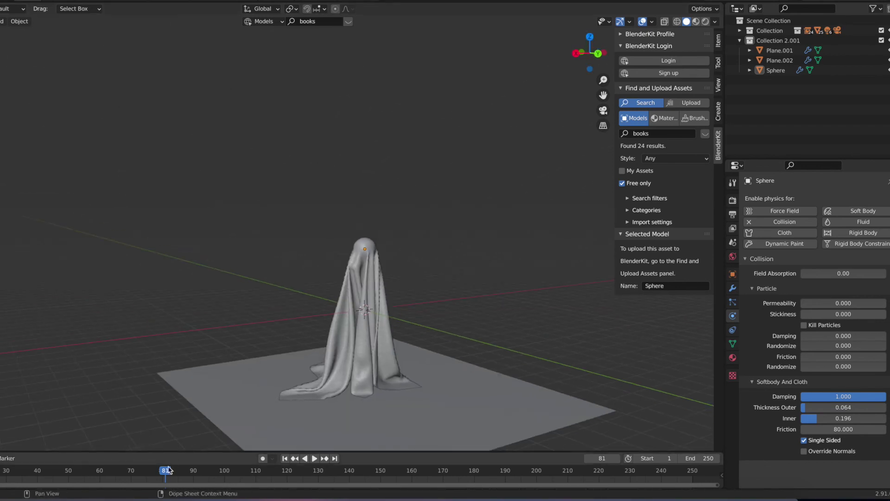
click(155, 471)
key(space)
mouse_move(174, 417)
middle_down()
mouse_move(292, 423)
mouse_move(198, 414)
mouse_move(512, 268)
middle_up()
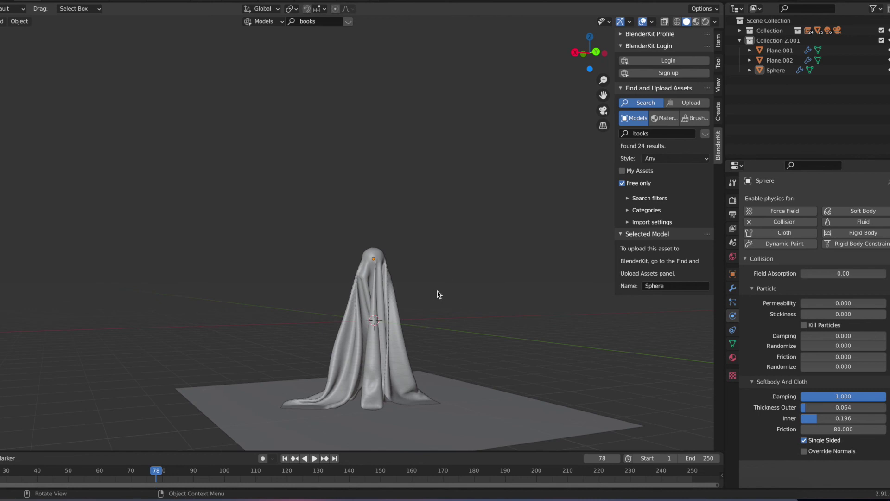
mouse_move(441, 309)
middle_down()
mouse_move(360, 299)
mouse_move(391, 297)
mouse_move(497, 321)
middle_up()
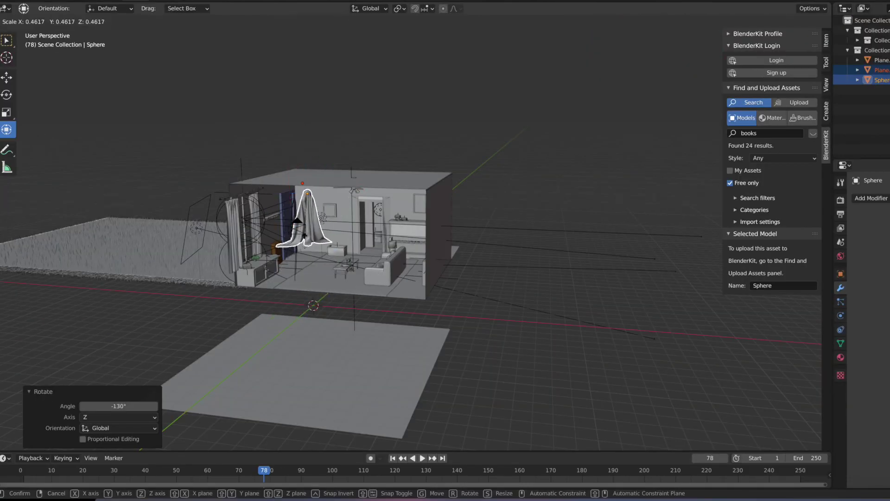
Lower the draped ghost vertically toward the living-room floor.
key(g)
key(z)
click(304, 149)
scroll(304, 149, up, 3)
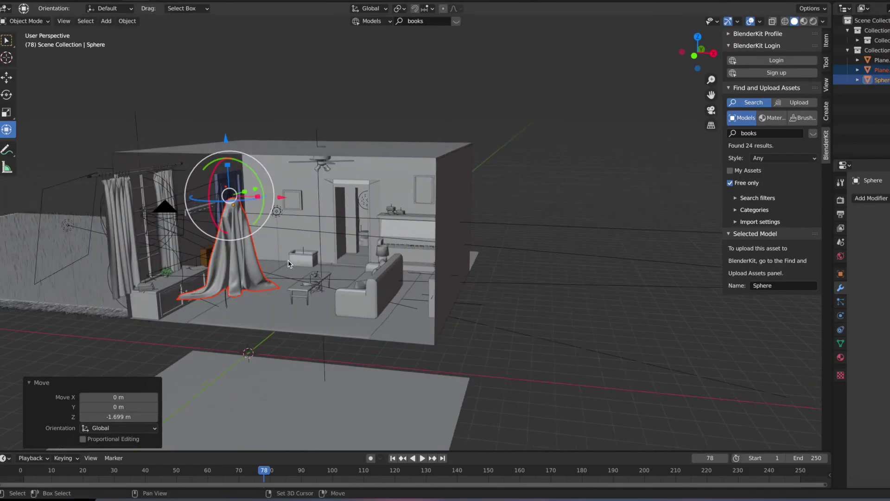
middle_drag(304, 149, 414, 203)
key(g)
key(z)
click(405, 194)
scroll(405, 195, up, 3)
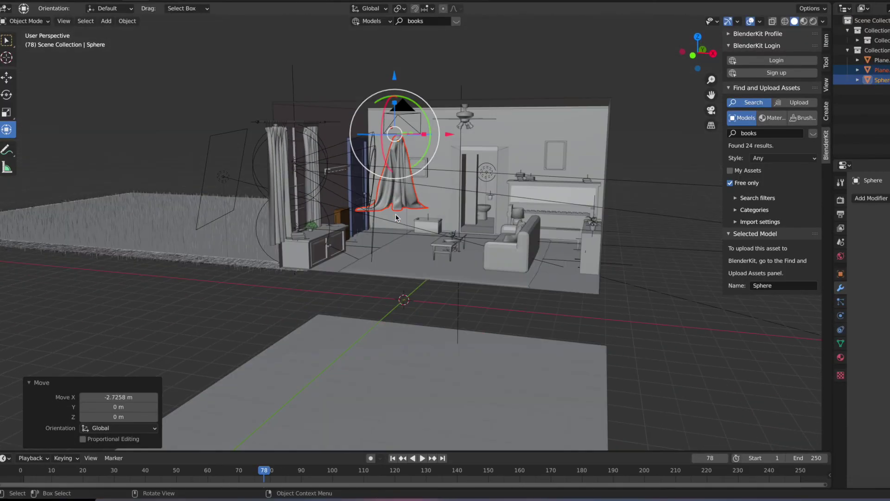
scroll(399, 159, up, 2)
scroll(410, 211, down, 2)
Fine-tune the ghost's height with further vertical moves.
key(g)
key(z)
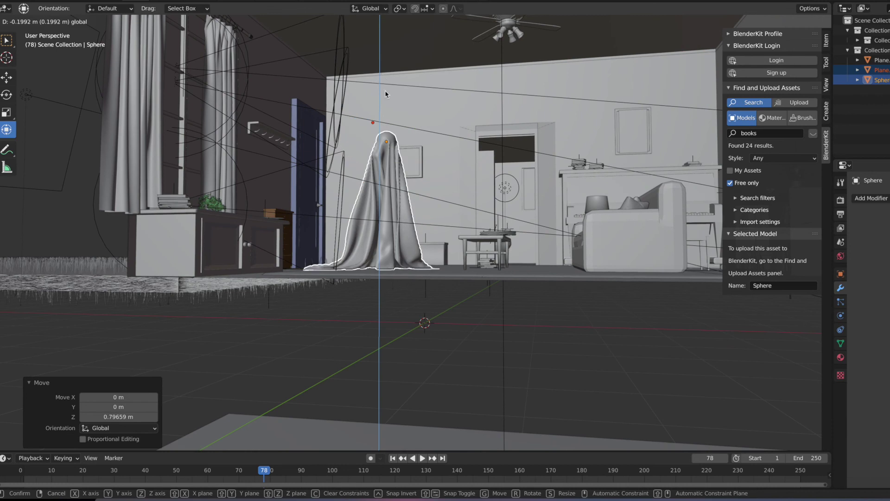
click(411, 232)
scroll(410, 232, up, 3)
key(g)
key(z)
click(379, 61)
middle_drag(379, 62, 413, 212)
scroll(413, 212, down, 2)
Slide the ghost along Y beside the door and settle it on the floor.
key(g)
key(y)
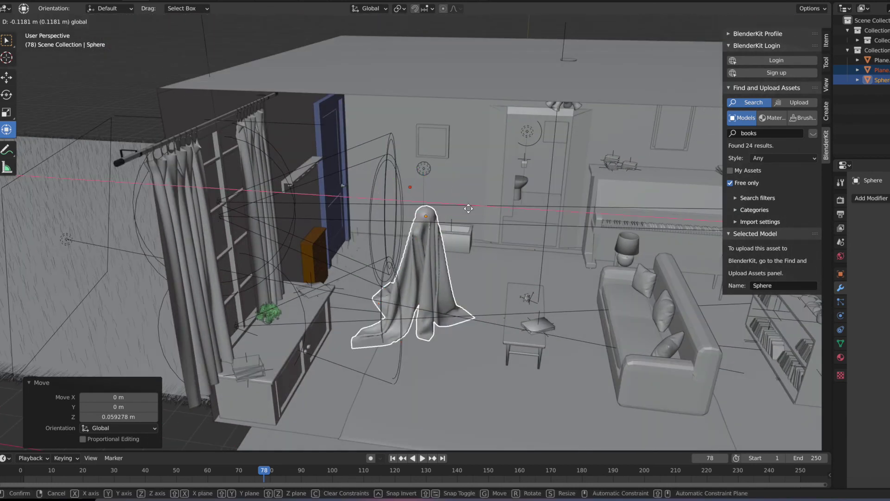
click(425, 152)
key(g)
key(z)
mouse_move(425, 154)
middle_down()
mouse_move(399, 129)
mouse_move(501, 197)
middle_up()
click(404, 135)
scroll(501, 197, down, 4)
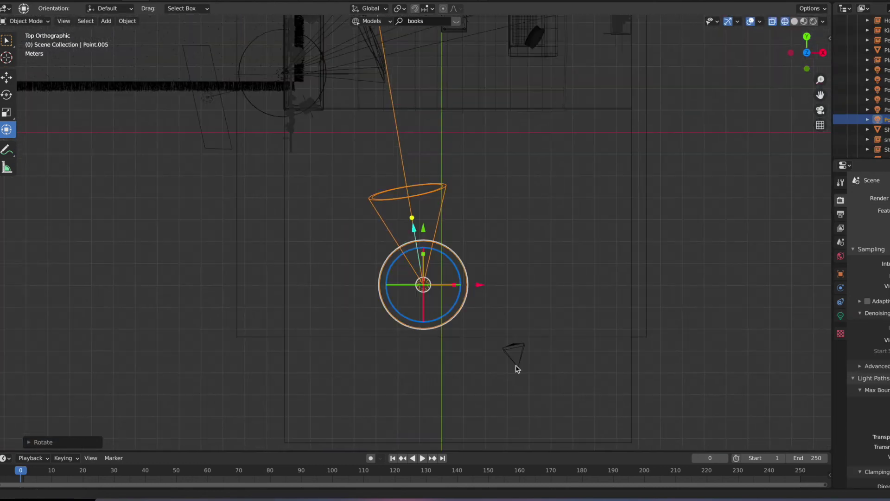
Rotate the spot light Point.005 toward a new aim.
key(r)
click(463, 265)
key(r)
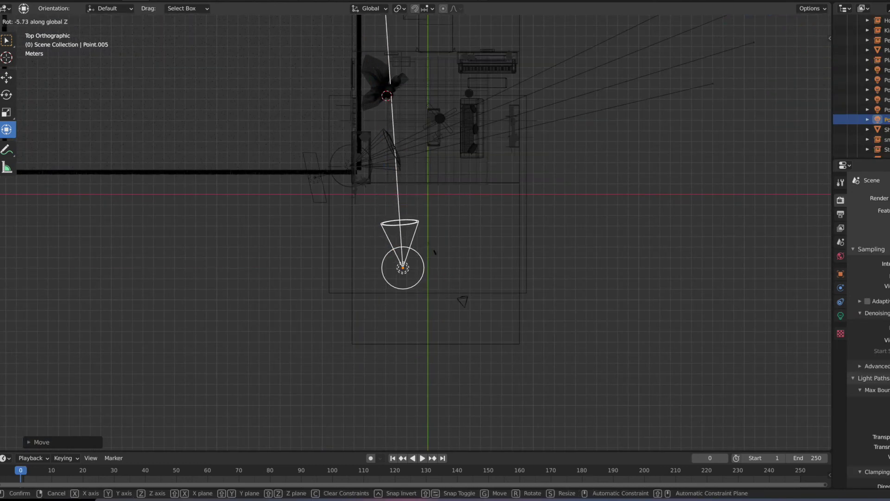
click(427, 253)
mouse_move(441, 264)
middle_down()
mouse_move(377, 215)
mouse_move(390, 283)
mouse_move(430, 359)
mouse_move(473, 407)
mouse_move(452, 393)
middle_up()
Refine Point.005's rotation, then show its light properties in Rendered viewport shading.
key(r)
key(Escape)
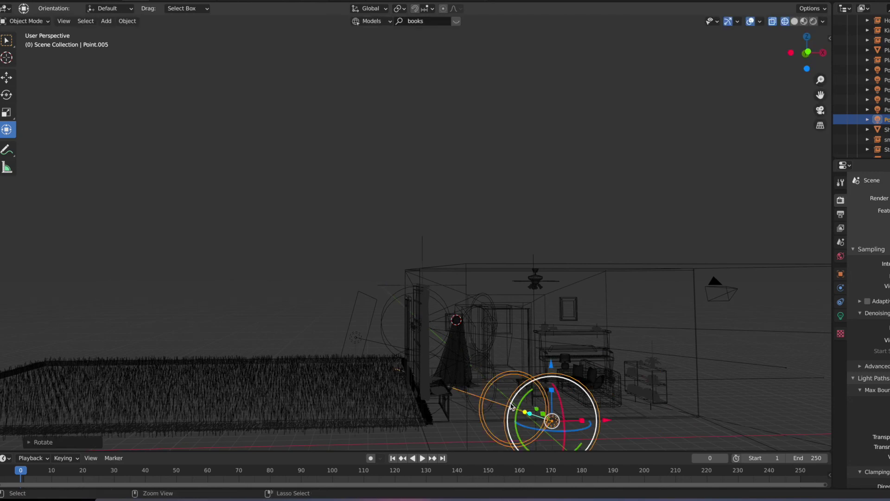
key(r)
click(452, 393)
middle_drag(452, 393, 814, 110)
click(840, 316)
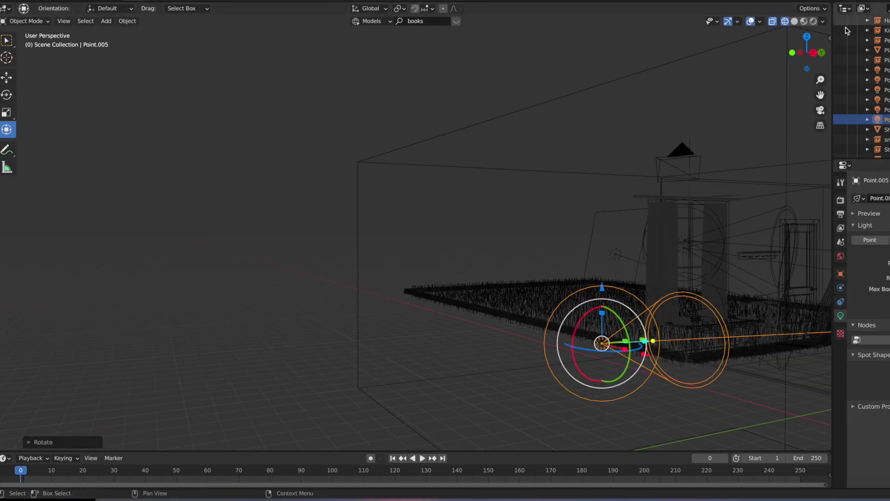
click(813, 21)
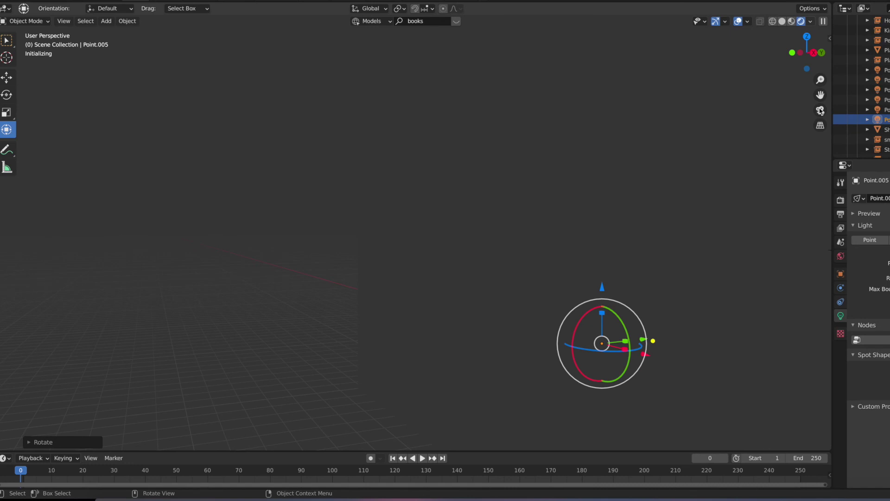
Preview the rendered living room through the scene camera, with the ghost by the window.
click(820, 110)
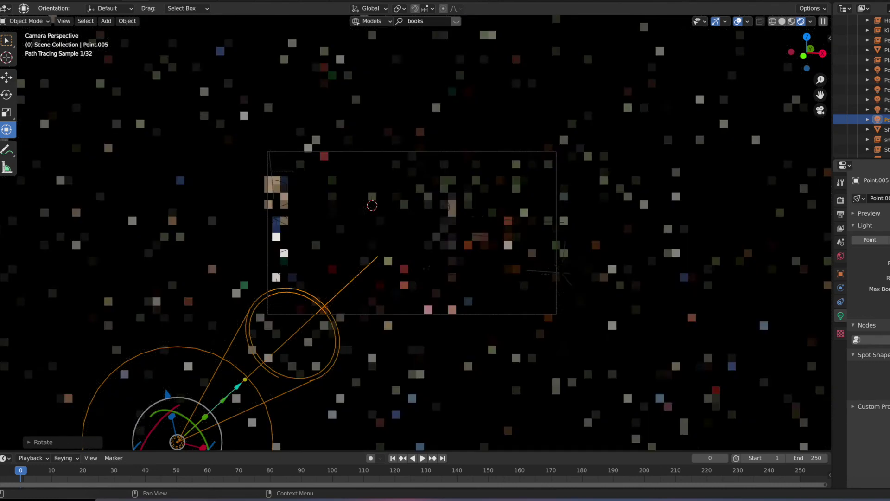
scroll(747, 382, up, 3)
scroll(748, 382, down, 1)
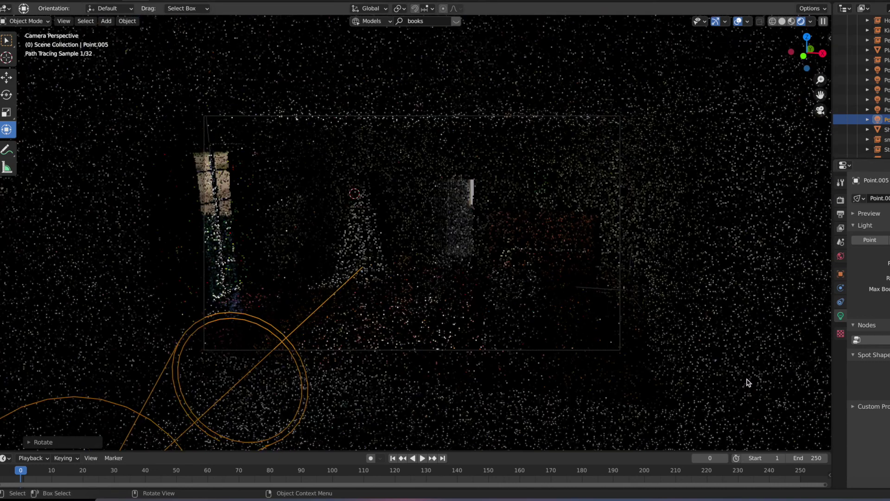